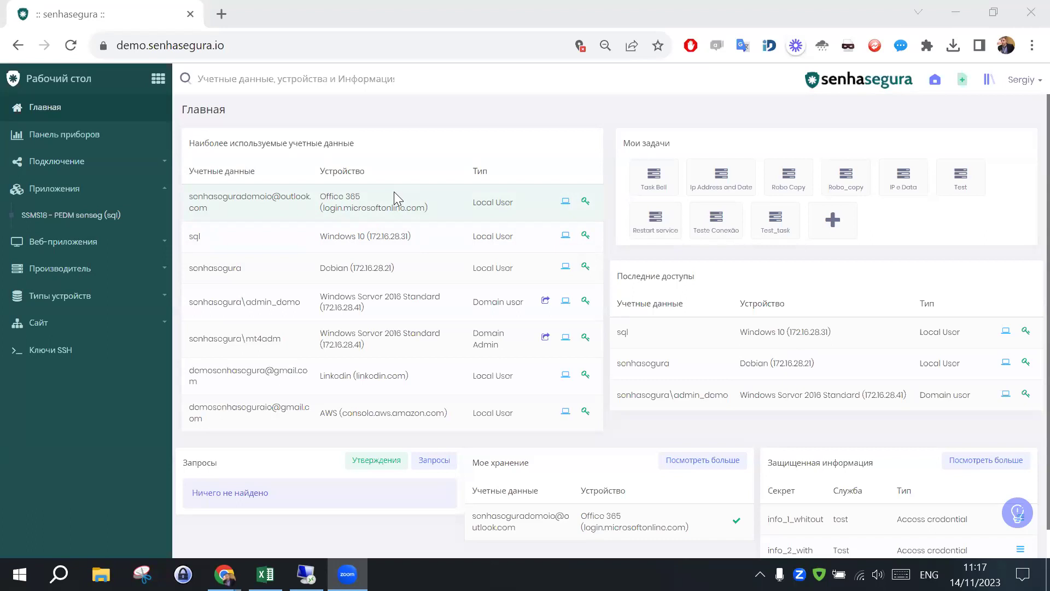
Step: Open the Devices list of the demo system and look through the user account menu options
{"action": "left_click", "coordinate": [158, 81]}
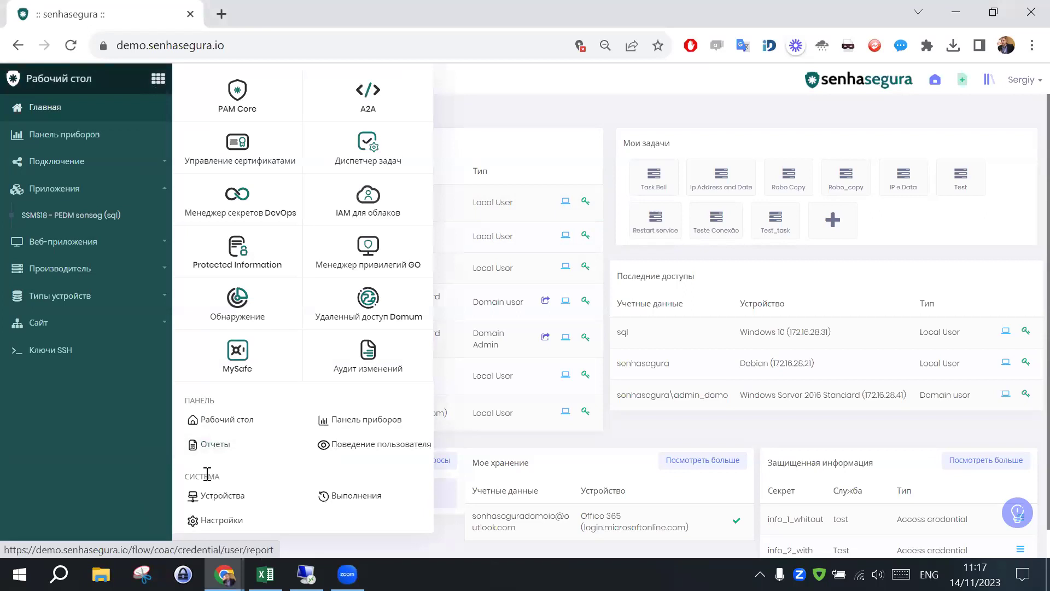
{"action": "left_click", "coordinate": [228, 500]}
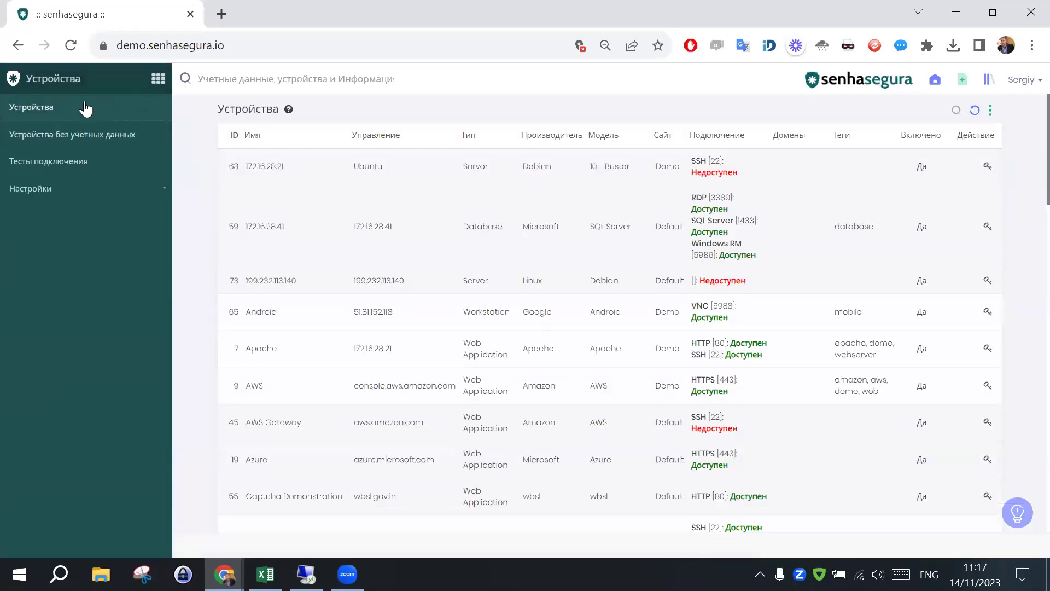
{"action": "left_click", "coordinate": [1029, 81]}
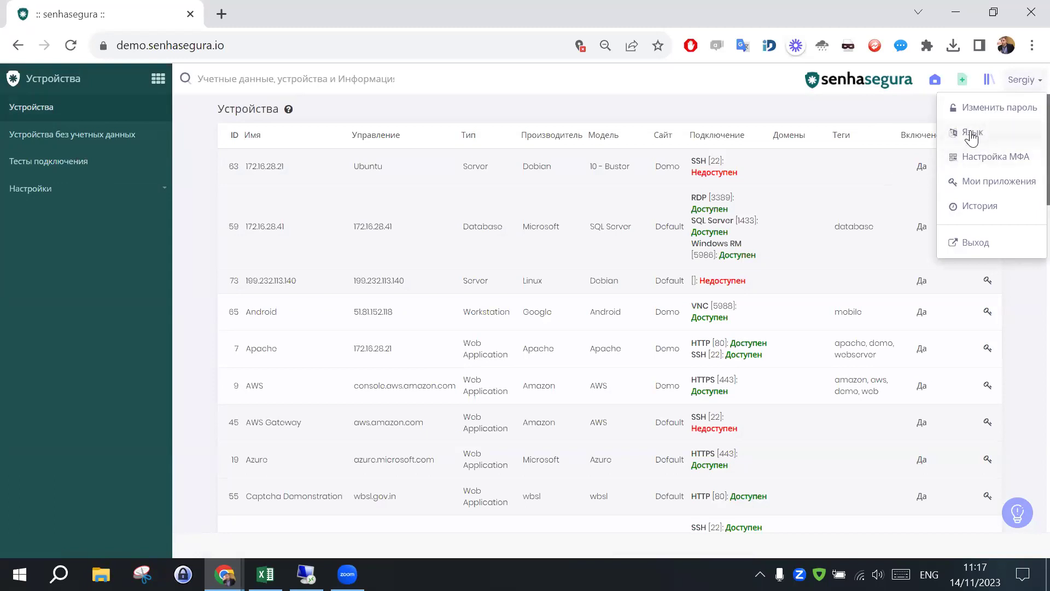
{"action": "left_click", "coordinate": [861, 188]}
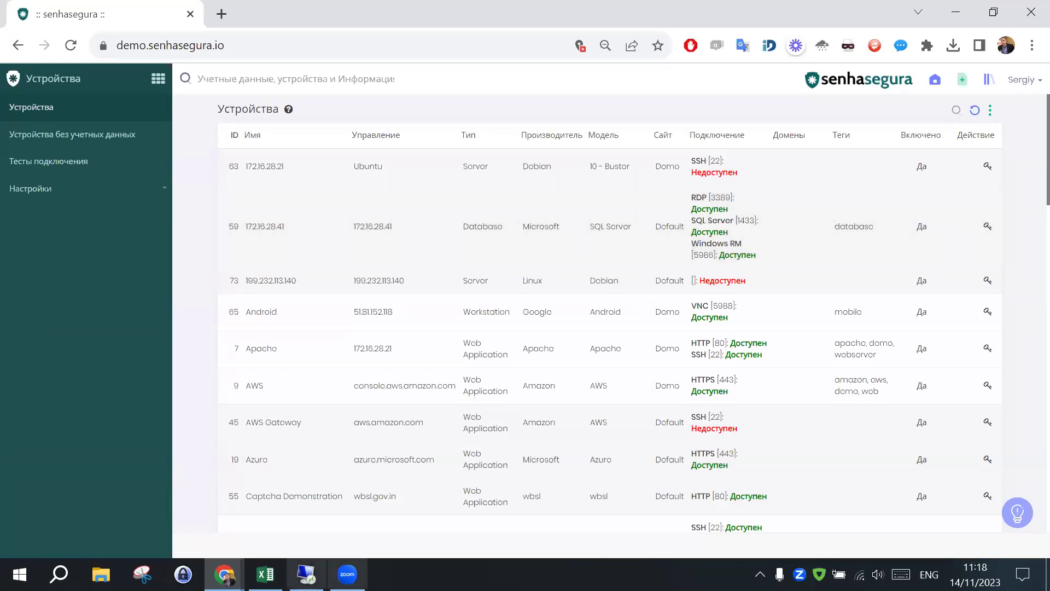
Step: Switch to the Lab remote desktop session and open the Devices list of its senhasegura system
{"action": "mouse_move", "coordinate": [306, 575]}
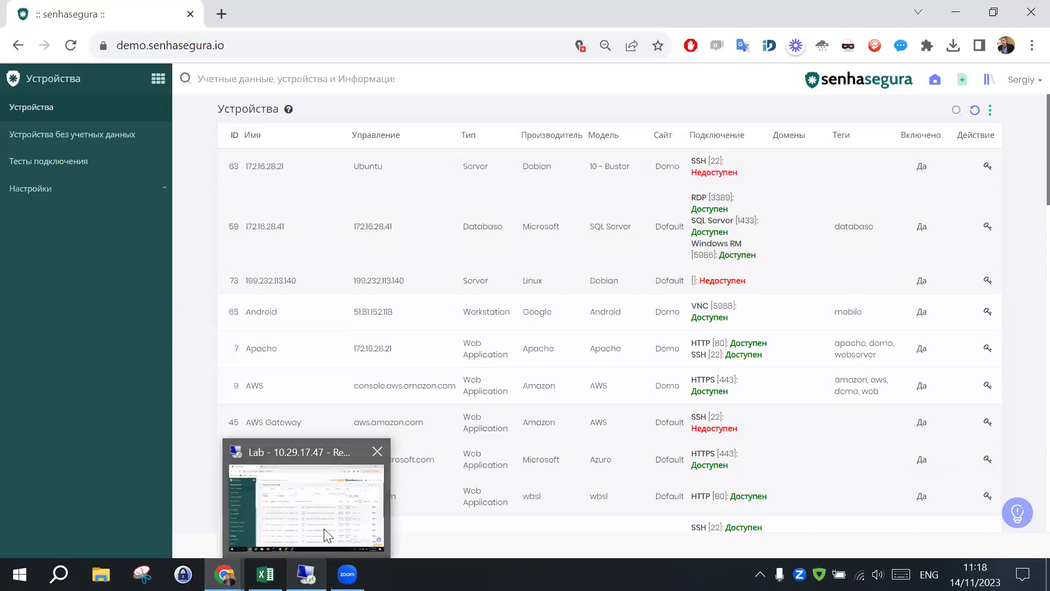
{"action": "left_click", "coordinate": [323, 508]}
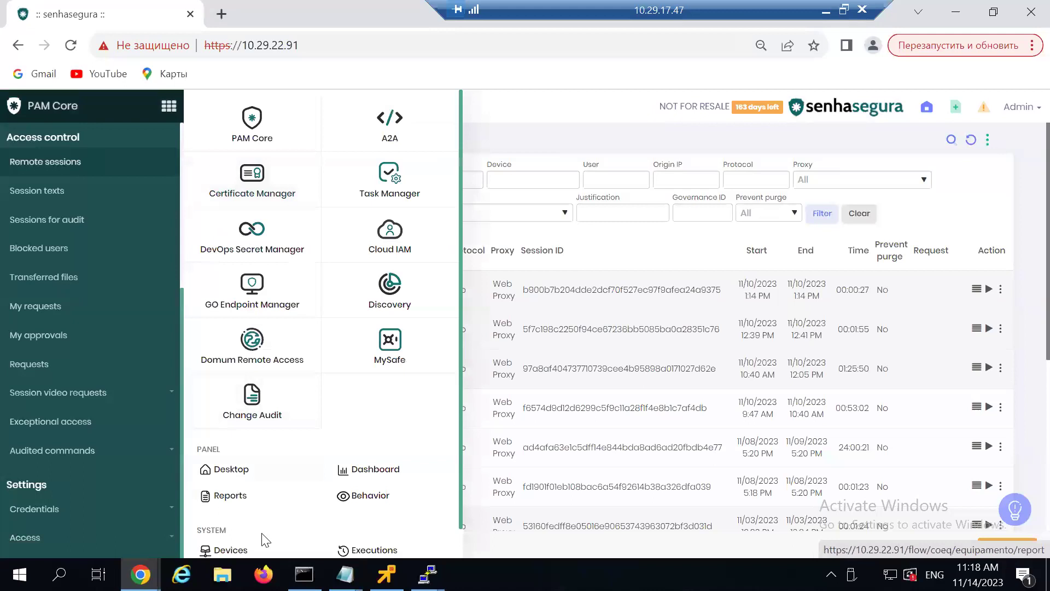
{"action": "left_click", "coordinate": [234, 517]}
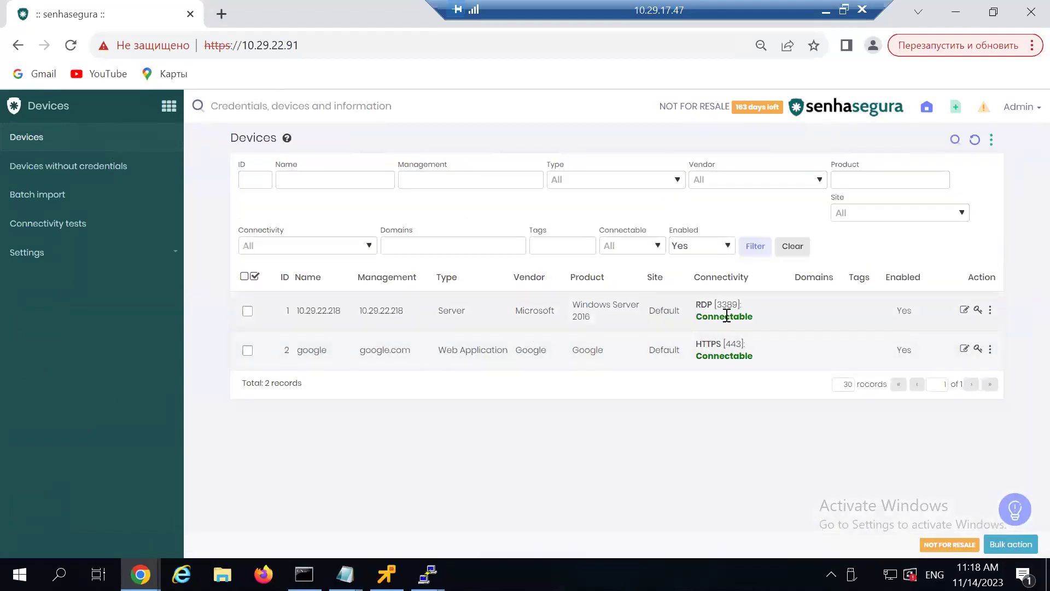
Step: Open the Microsoft server device 10.29.22.218 for editing and reposition its form window
{"action": "left_click", "coordinate": [964, 310]}
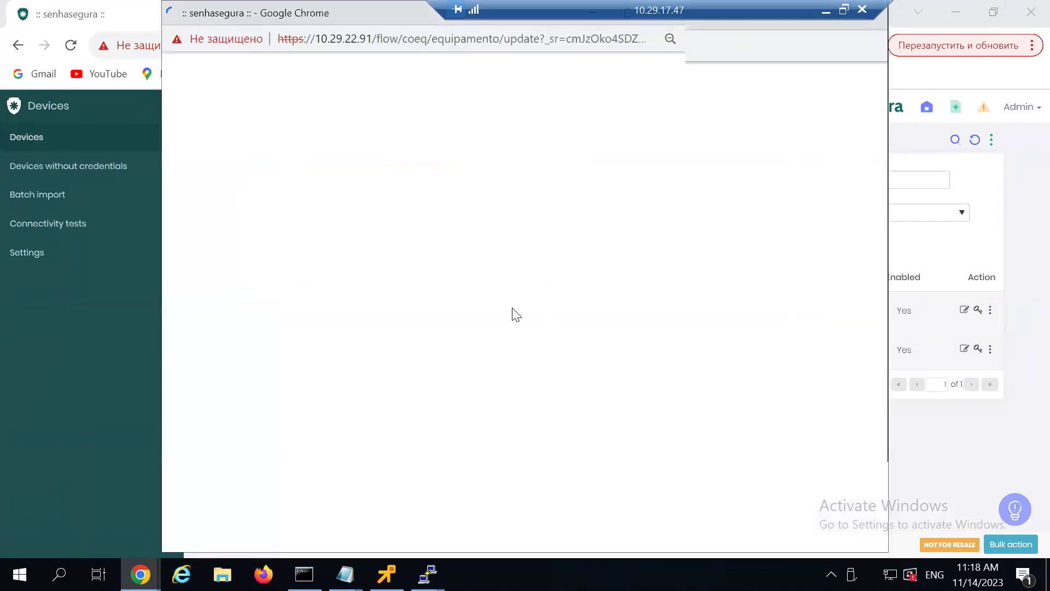
{"action": "left_click_drag", "start_coordinate": [197, 16], "coordinate": [213, 67]}
{"action": "left_click_drag", "start_coordinate": [293, 101], "coordinate": [313, 234]}
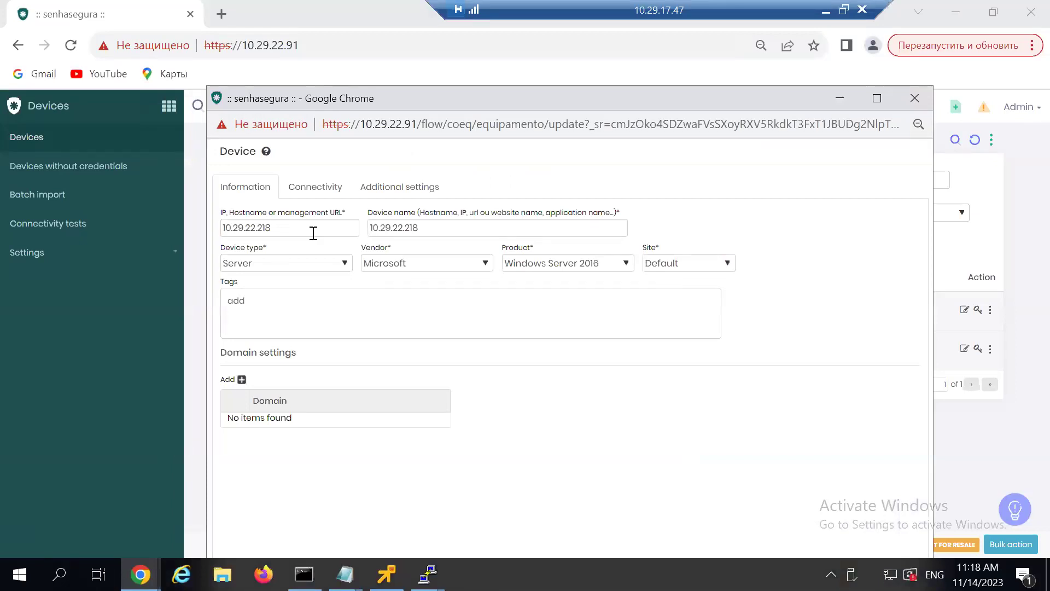
Step: Examine the available device type and vendor options in the device form
{"action": "left_click", "coordinate": [323, 263]}
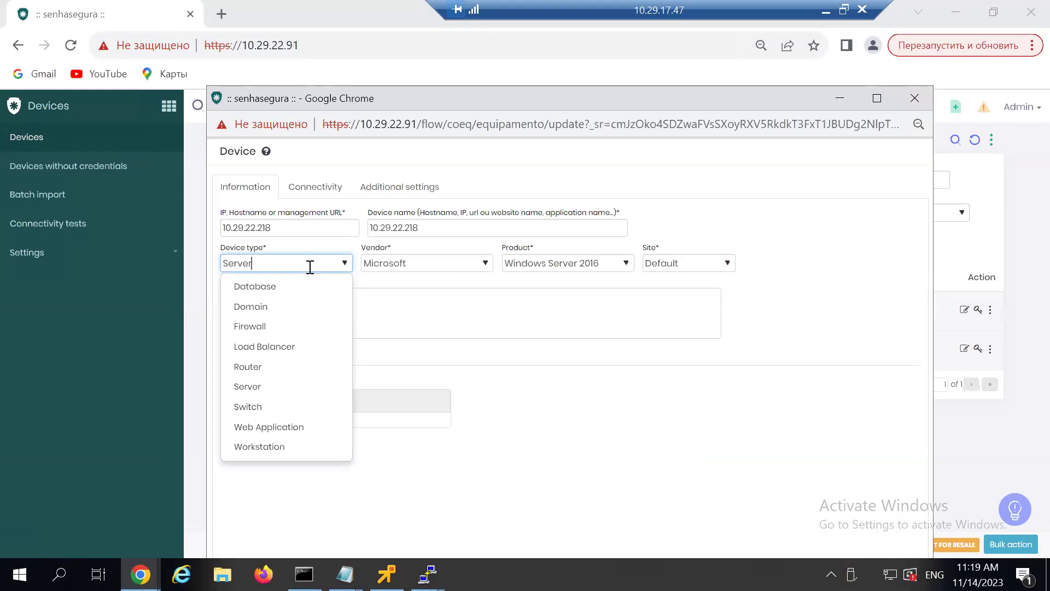
{"action": "double_click", "coordinate": [229, 262]}
{"action": "left_click", "coordinate": [260, 264]}
{"action": "left_click", "coordinate": [397, 246]}
{"action": "left_click", "coordinate": [436, 265]}
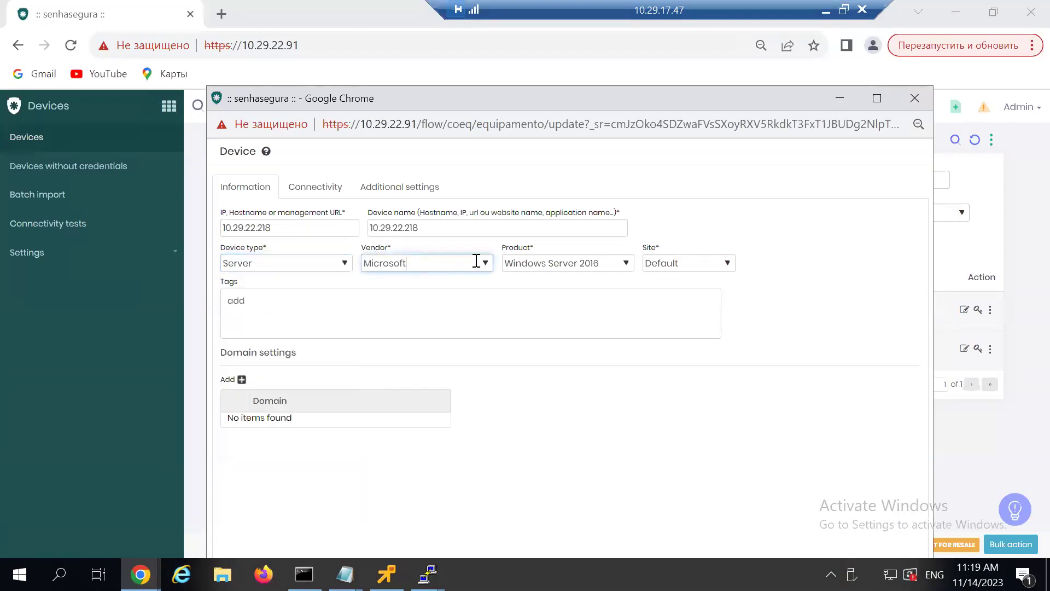
{"action": "left_click", "coordinate": [485, 263]}
{"action": "scroll", "coordinate": [475, 337], "scroll_direction": "down", "scroll_amount": 15}
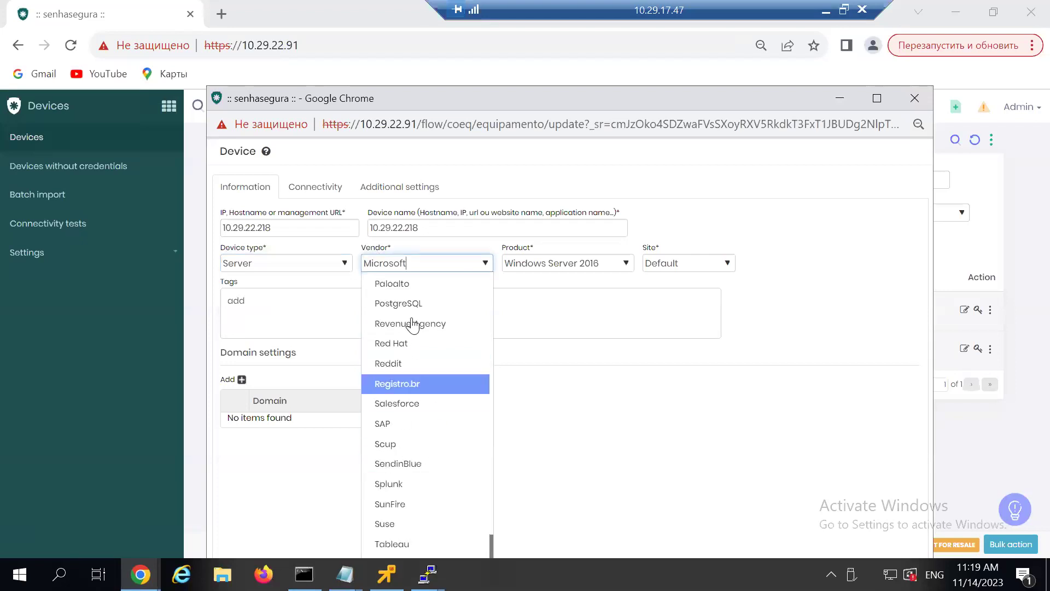
{"action": "left_click", "coordinate": [552, 285]}
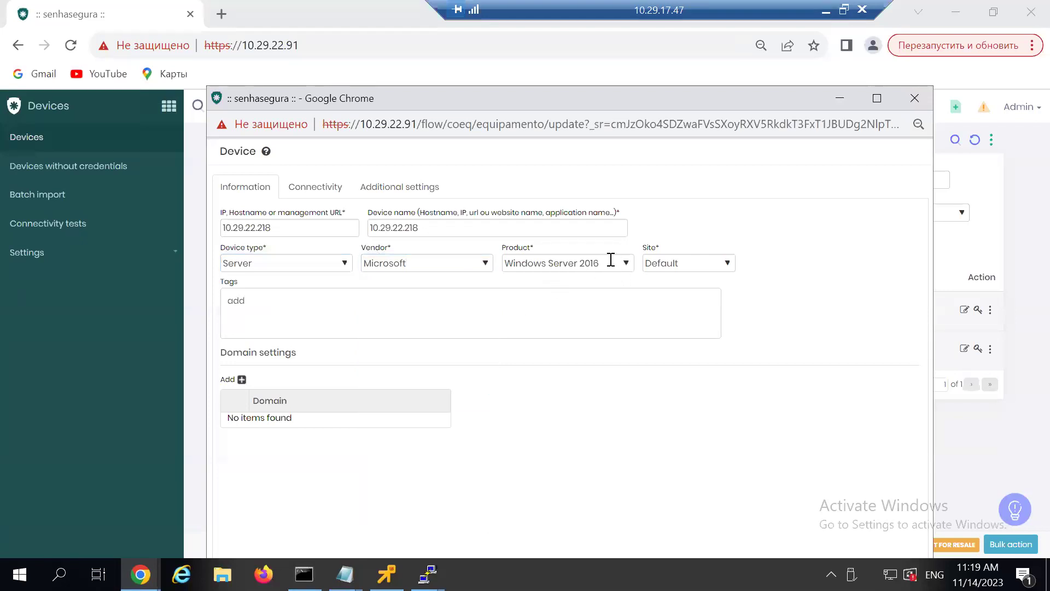
Step: Shorten the product entry to Windows and look through the matching Windows Server versions
{"action": "left_click", "coordinate": [627, 265]}
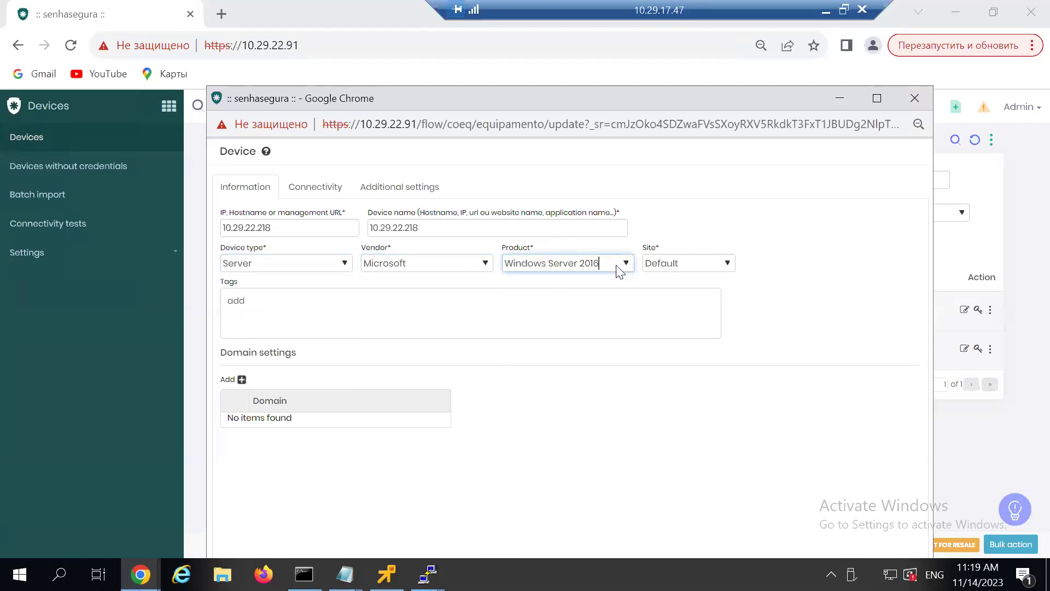
{"action": "key", "text": "BackSpace"}
{"action": "key", "text": "BackSpace"}
{"action": "key", "text": "BackSpace"}
{"action": "key", "text": "BackSpace"}
{"action": "key", "text": "BackSpace"}
{"action": "key", "text": "BackSpace"}
{"action": "key", "text": "BackSpace"}
{"action": "key", "text": "BackSpace"}
{"action": "key", "text": "BackSpace"}
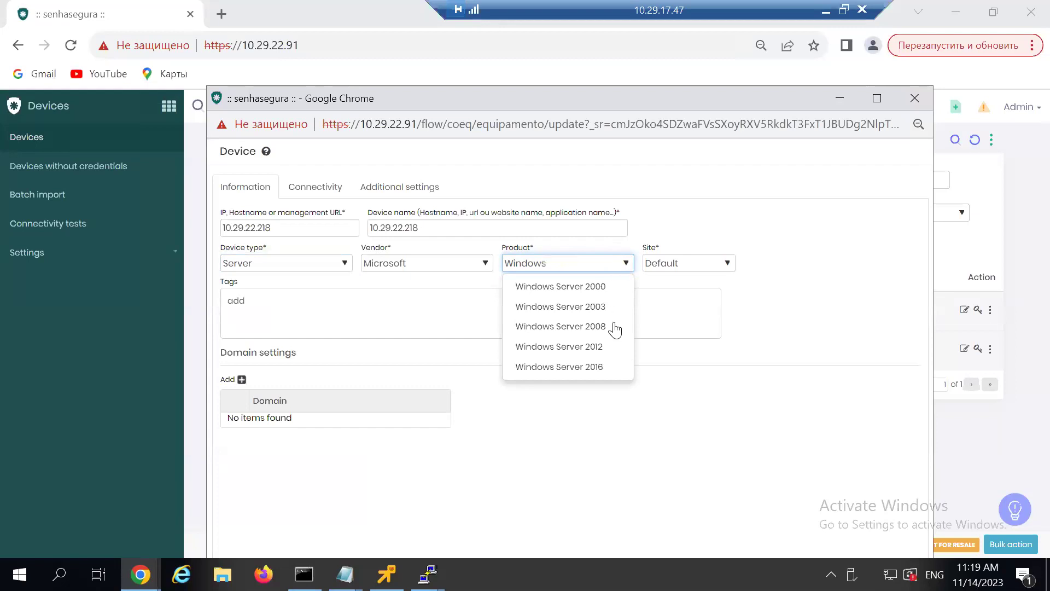
{"action": "key", "text": "Escape"}
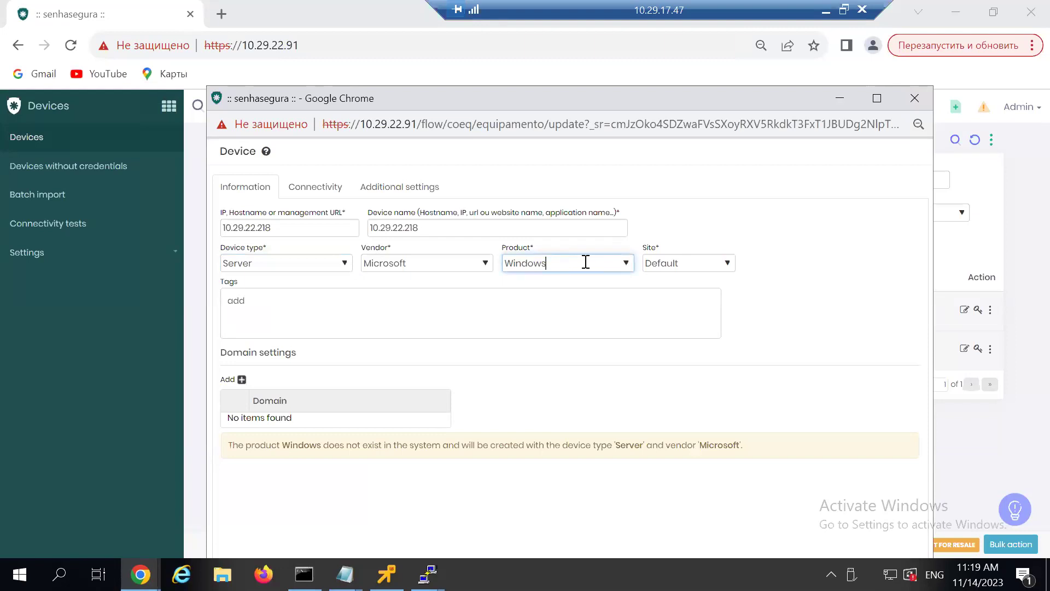
Step: Set the device's product to Windows Server 2019 and check the site options
{"action": "type", "text": "Ser"}
{"action": "key", "text": "BackSpace"}
{"action": "key", "text": "BackSpace"}
{"action": "key", "text": "BackSpace"}
{"action": "key", "text": "BackSpace"}
{"action": "key", "text": "BackSpace"}
{"action": "key", "text": "BackSpace"}
{"action": "key", "text": "BackSpace"}
{"action": "key", "text": "BackSpace"}
{"action": "key", "text": "BackSpace"}
{"action": "type", "text": "Winsdo"}
{"action": "left_click", "coordinate": [624, 265]}
{"action": "left_click", "coordinate": [614, 260]}
{"action": "key", "text": "BackSpace"}
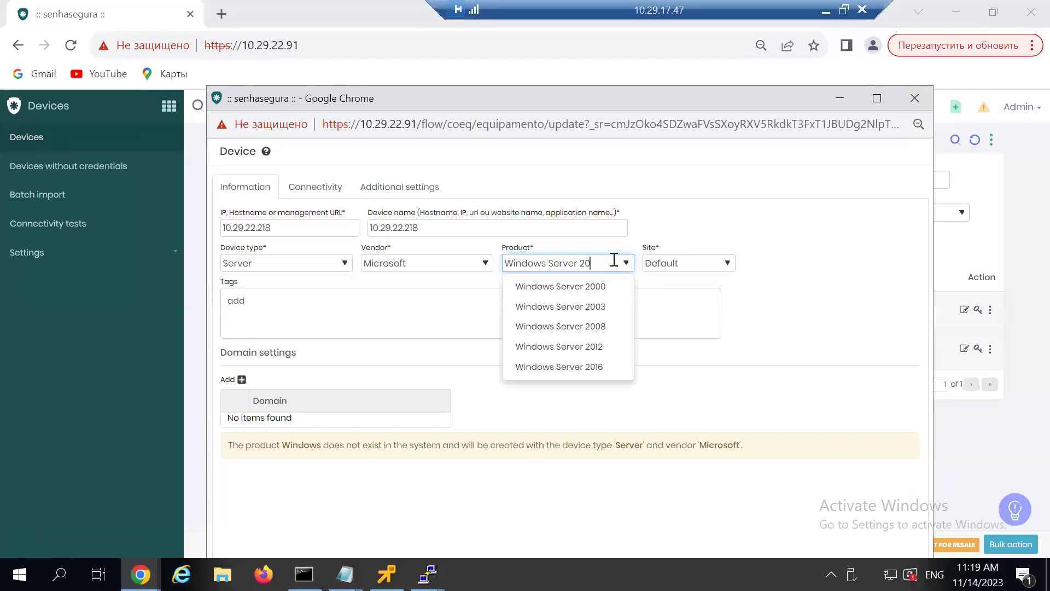
{"action": "type", "text": "19"}
{"action": "left_click", "coordinate": [766, 287]}
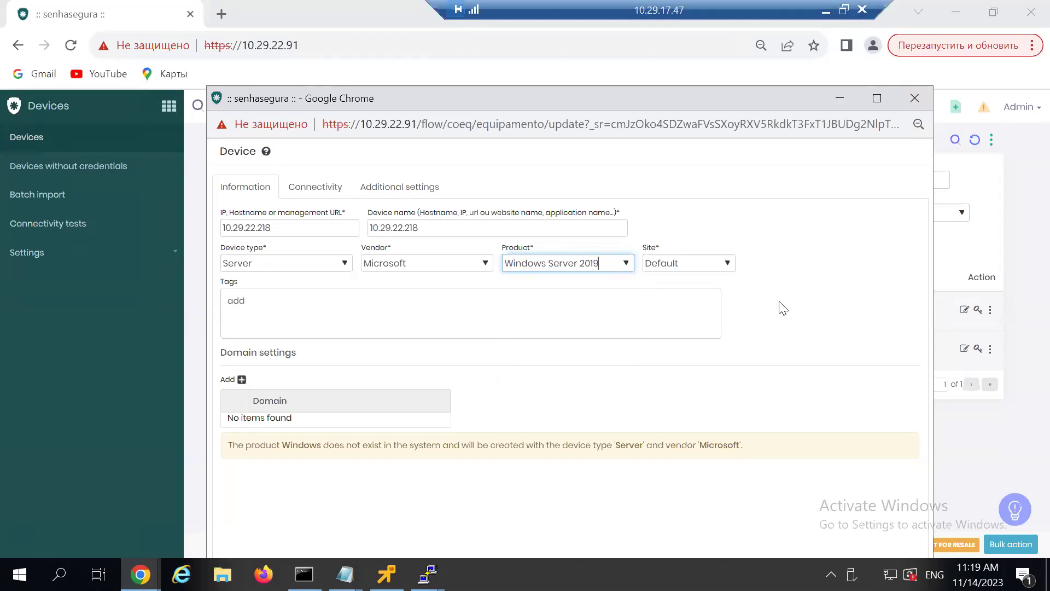
{"action": "left_click", "coordinate": [728, 265]}
{"action": "left_click", "coordinate": [753, 265]}
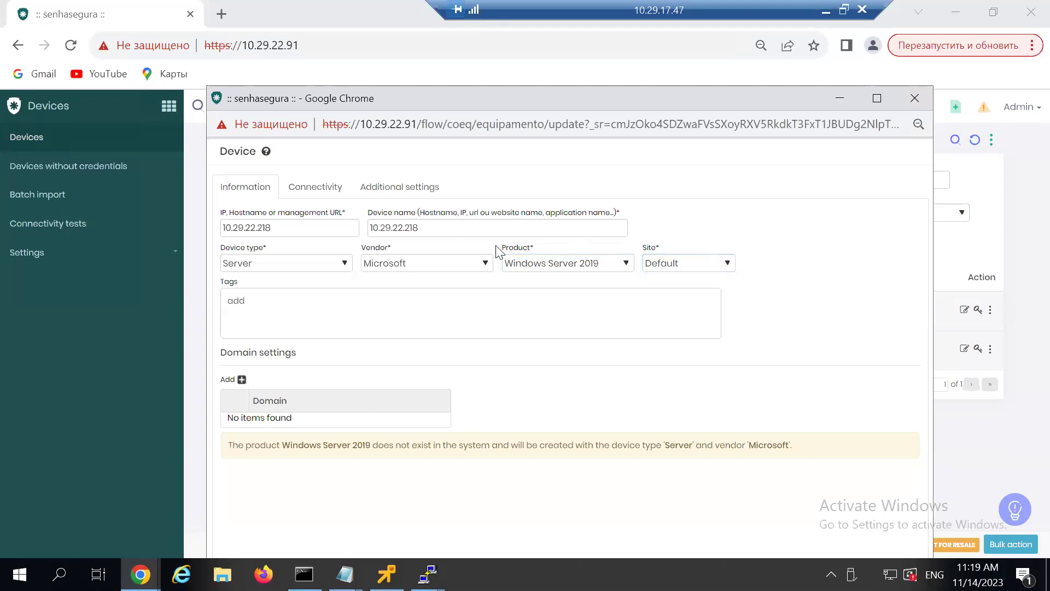
Step: Test the device's RDP connectivity on port 3389 and recheck its management address
{"action": "left_click", "coordinate": [315, 187]}
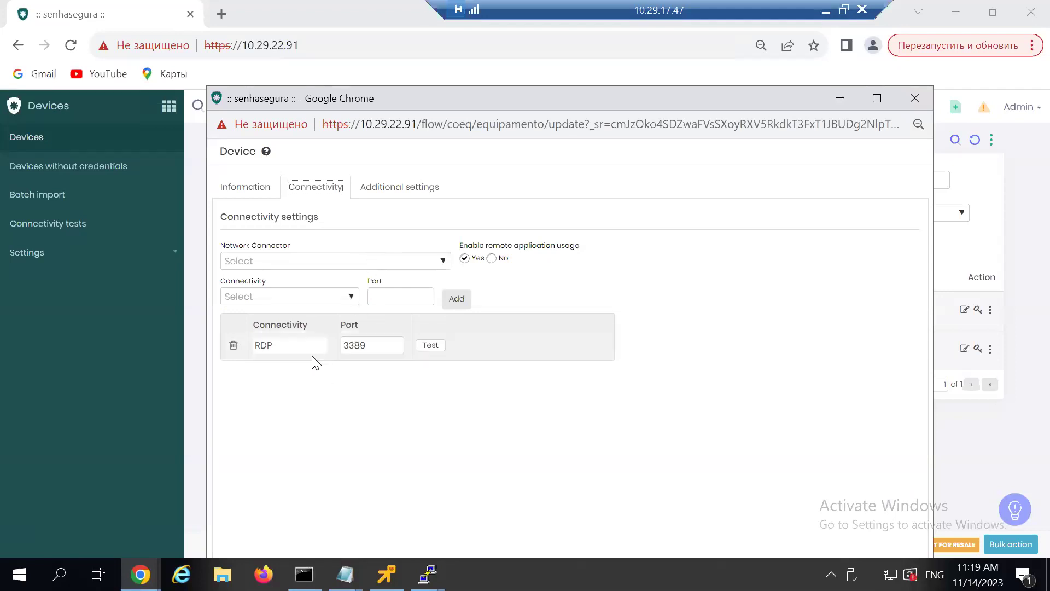
{"action": "double_click", "coordinate": [281, 344]}
{"action": "left_click", "coordinate": [353, 344]}
{"action": "left_click", "coordinate": [419, 344]}
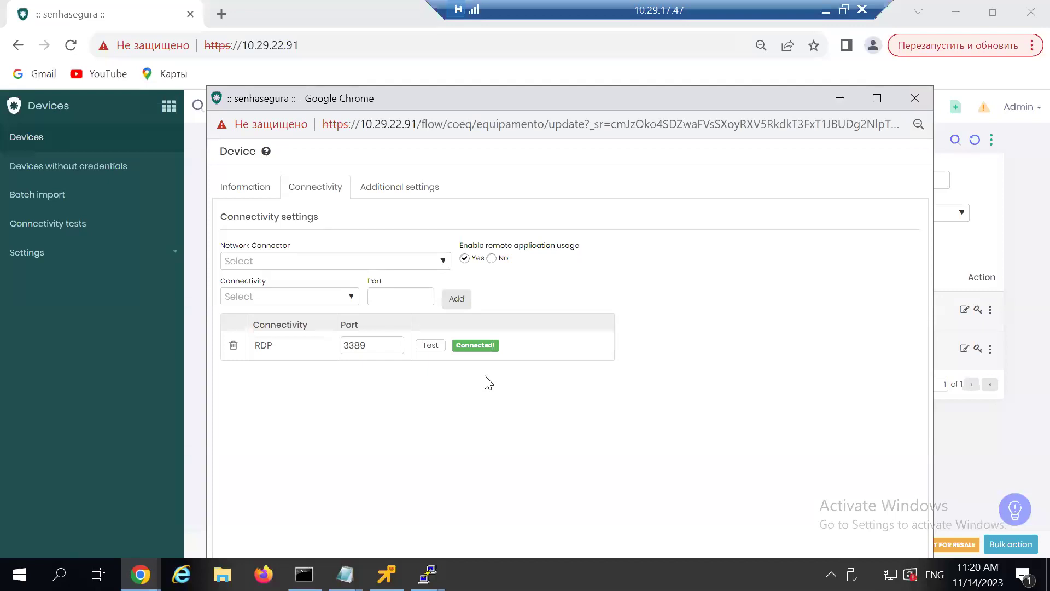
{"action": "left_click", "coordinate": [259, 187]}
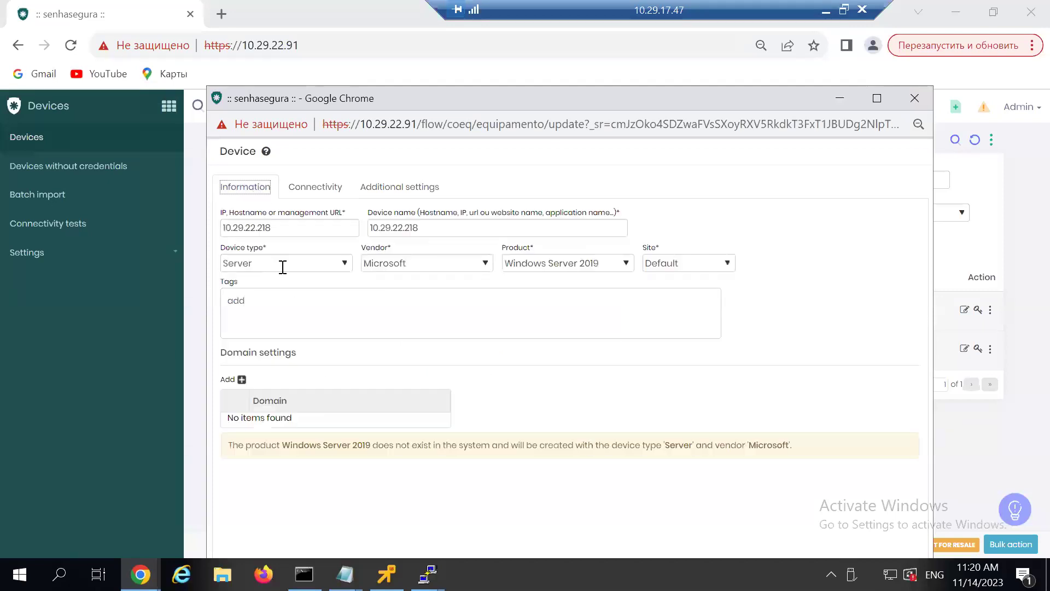
{"action": "double_click", "coordinate": [261, 226]}
{"action": "left_click", "coordinate": [308, 188]}
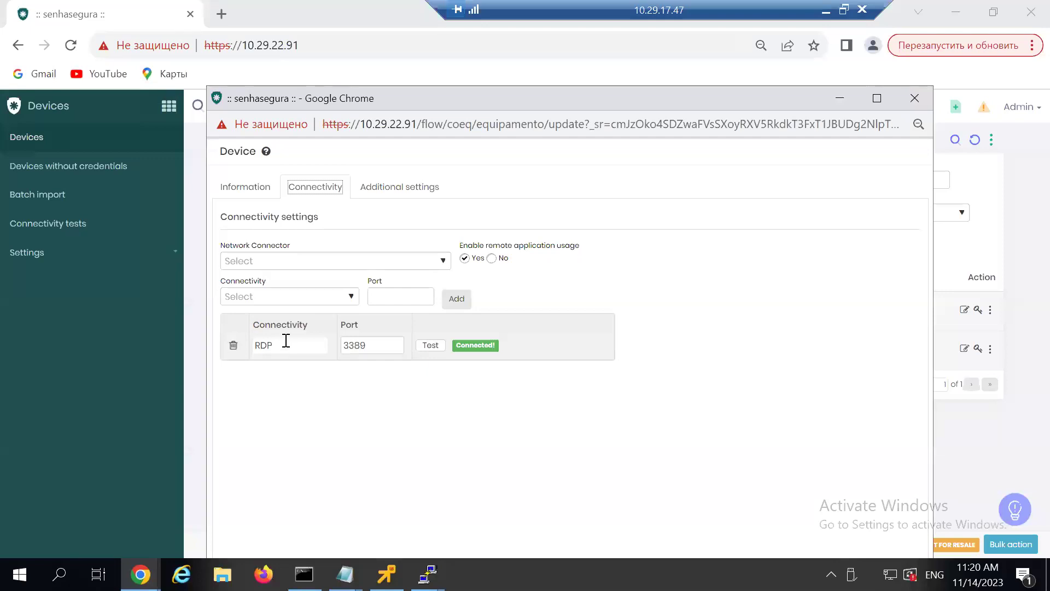
Step: Add an RDP login expression with expected expression locale and fill-in value true, and close the device form without saving
{"action": "left_click", "coordinate": [399, 188]}
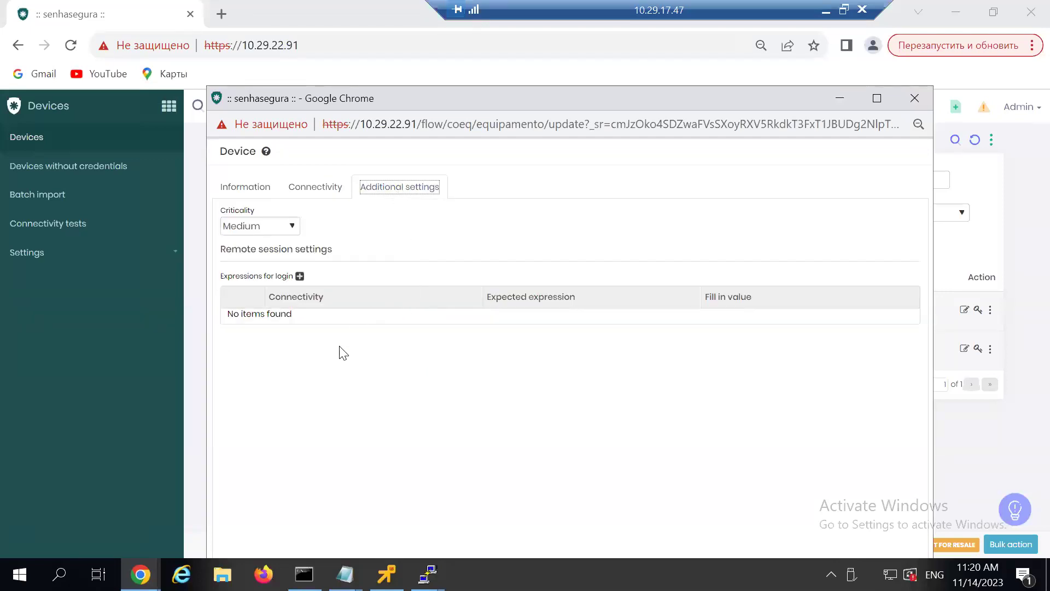
{"action": "left_click", "coordinate": [300, 276]}
{"action": "left_click", "coordinate": [459, 317]}
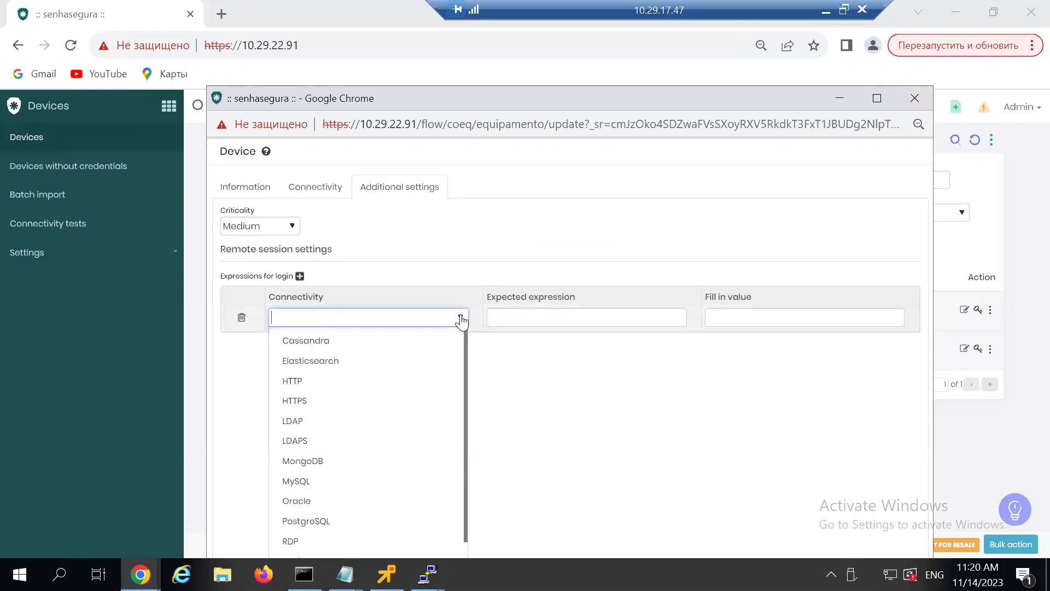
{"action": "type", "text": "rdp"}
{"action": "left_click", "coordinate": [302, 349]}
{"action": "left_click", "coordinate": [531, 318]}
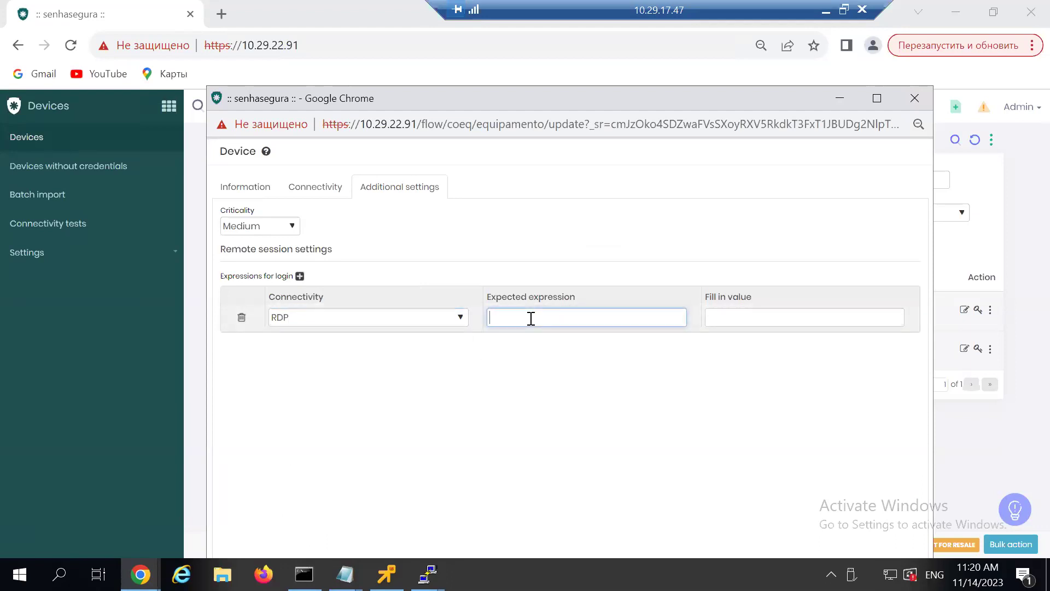
{"action": "type", "text": "locale"}
{"action": "left_click", "coordinate": [746, 314]}
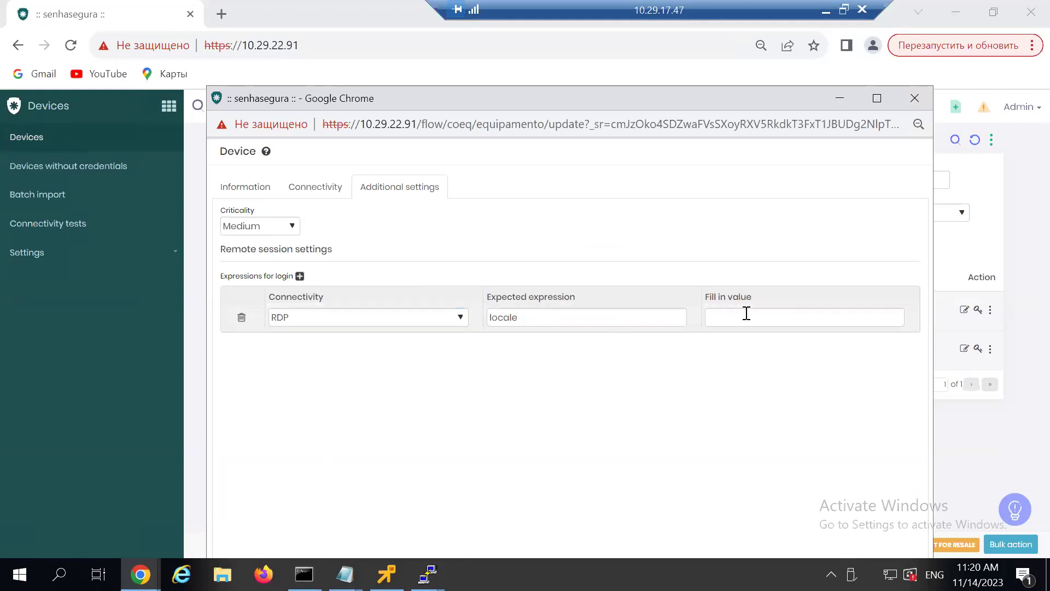
{"action": "left_click", "coordinate": [746, 314]}
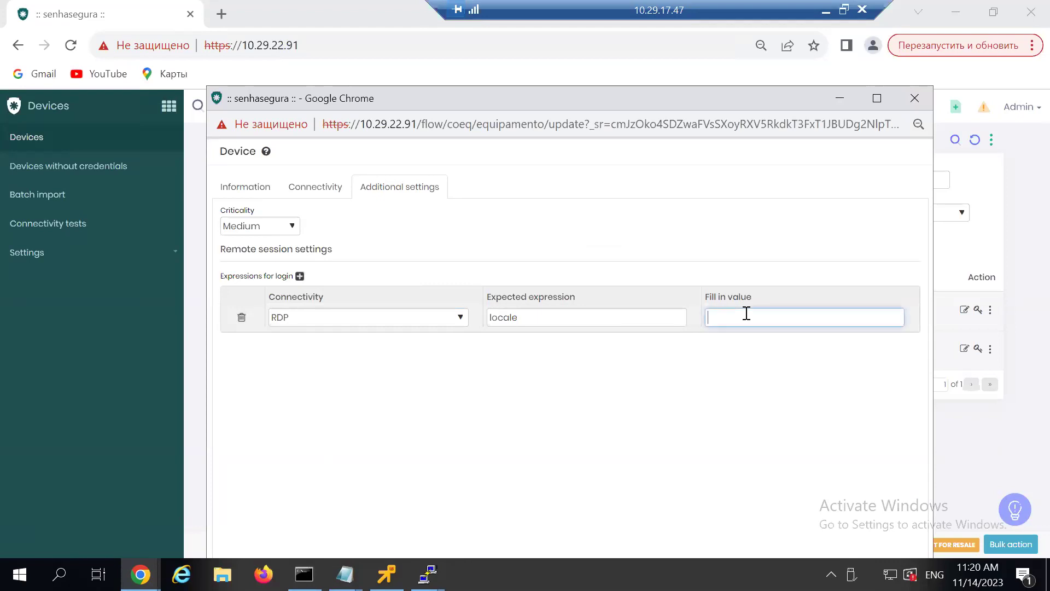
{"action": "type", "text": "true"}
{"action": "left_click", "coordinate": [592, 423]}
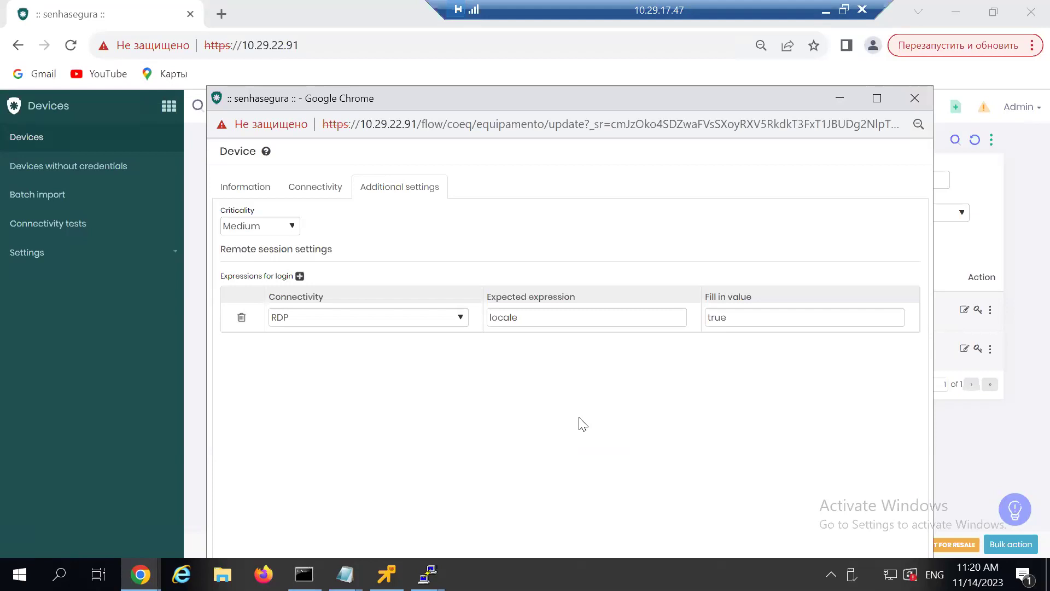
{"action": "left_click", "coordinate": [914, 100]}
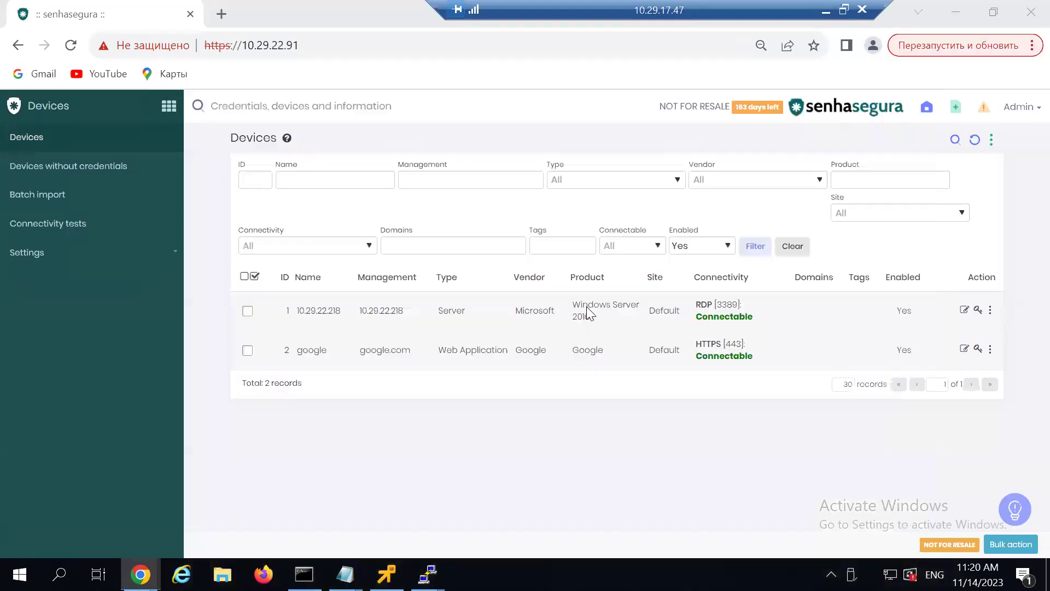
Step: Open the local administrator credential of device 10.29.22.218 in PAM Core for editing
{"action": "left_click", "coordinate": [169, 106]}
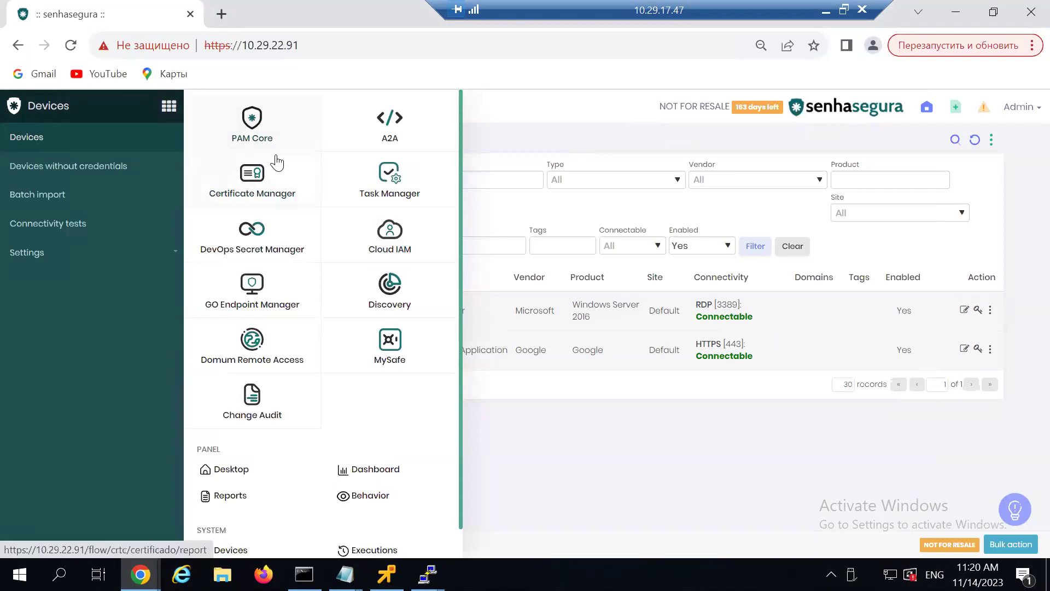
{"action": "left_click", "coordinate": [264, 126]}
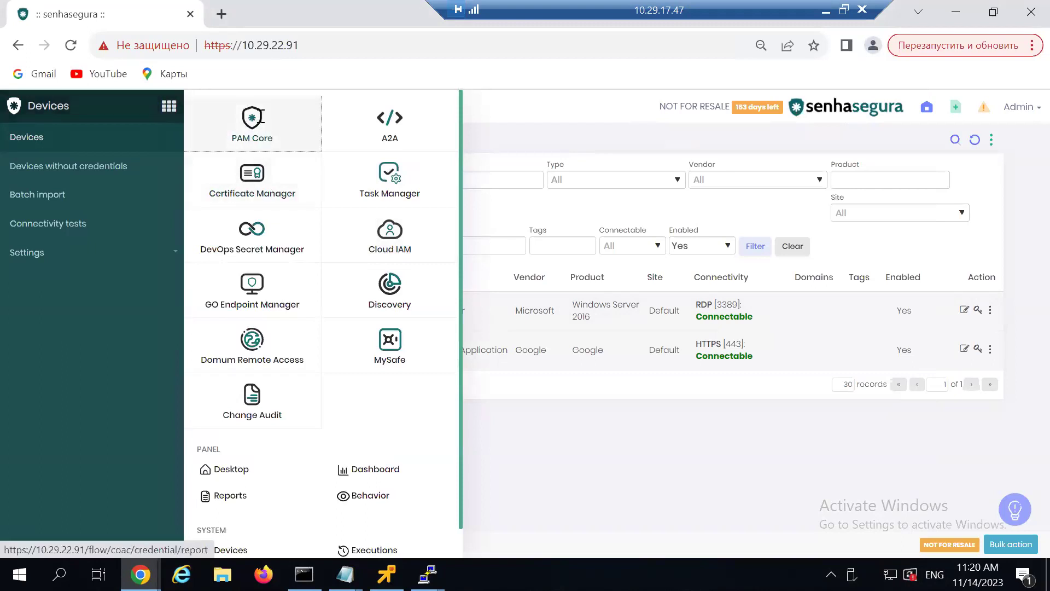
{"action": "left_click", "coordinate": [51, 145]}
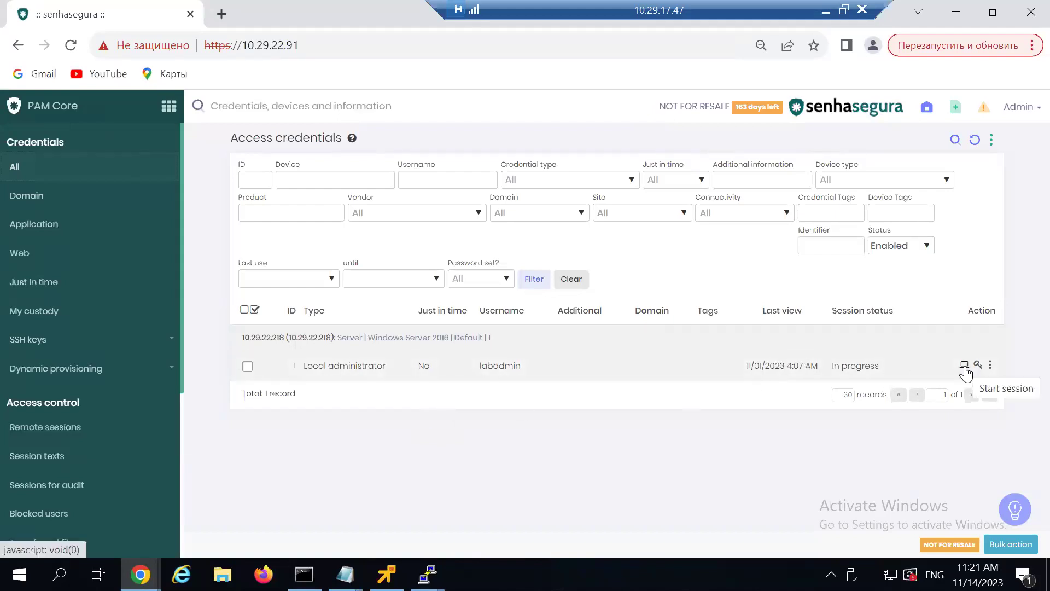
{"action": "left_click", "coordinate": [990, 365]}
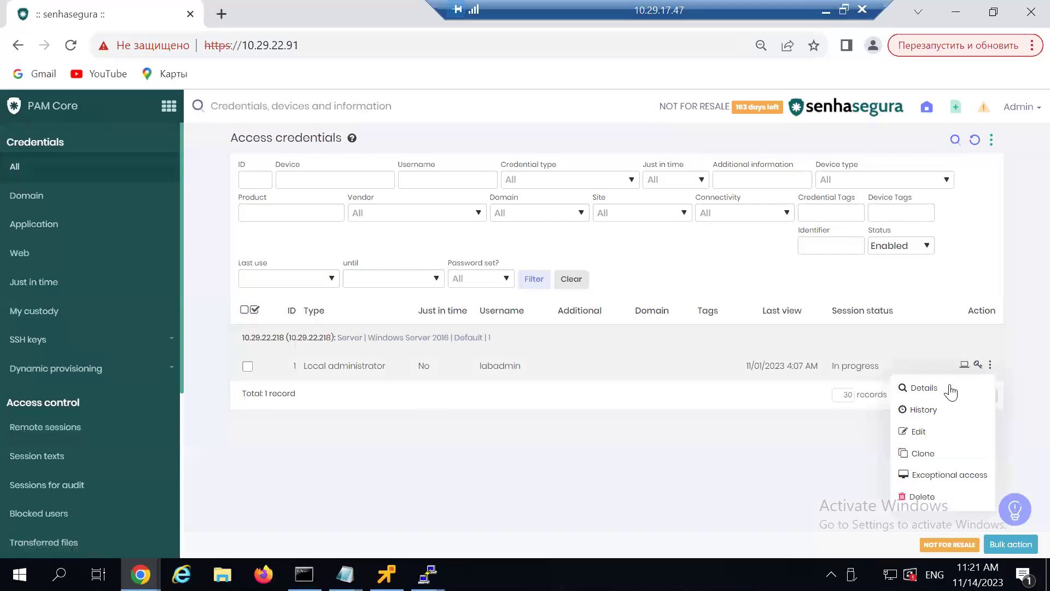
{"action": "left_click", "coordinate": [924, 433]}
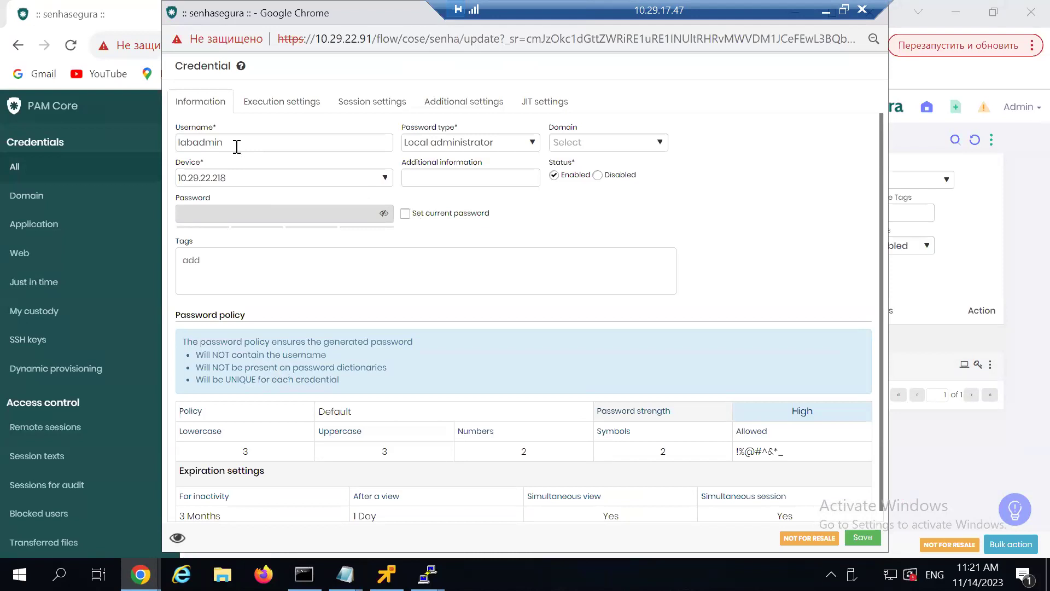
Step: Review the credential's username, password type options, assigned device and the option to set the current password
{"action": "left_click_drag", "start_coordinate": [179, 142], "coordinate": [247, 144]}
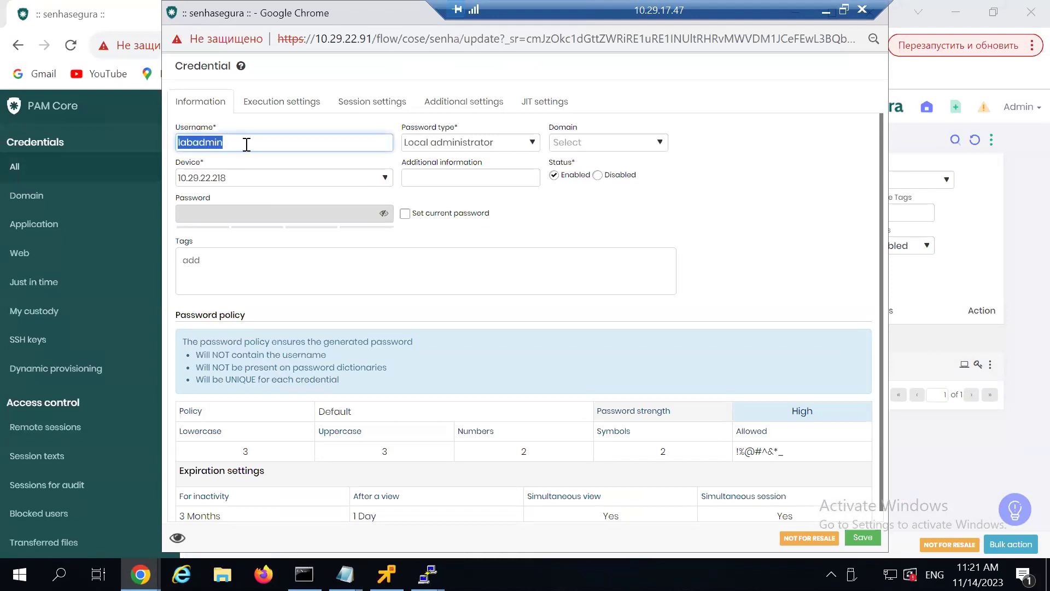
{"action": "left_click", "coordinate": [246, 144]}
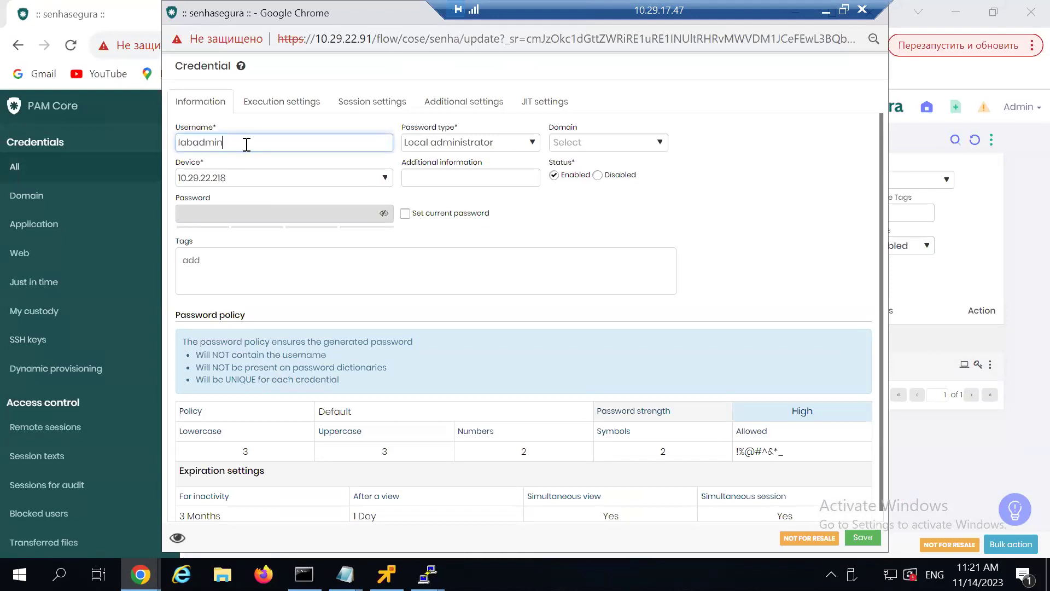
{"action": "left_click", "coordinate": [529, 146]}
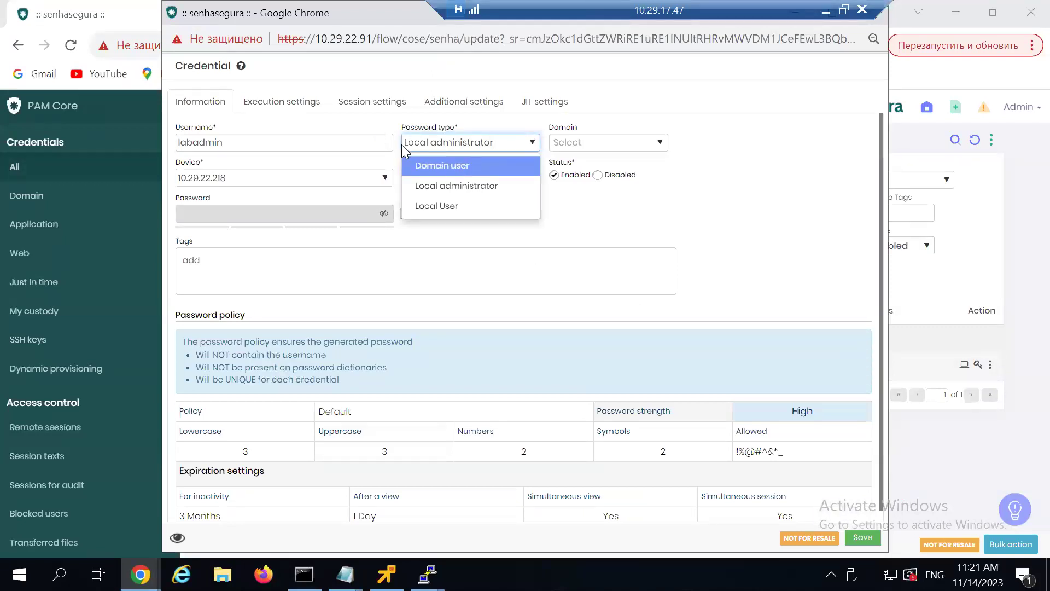
{"action": "left_click", "coordinate": [386, 129]}
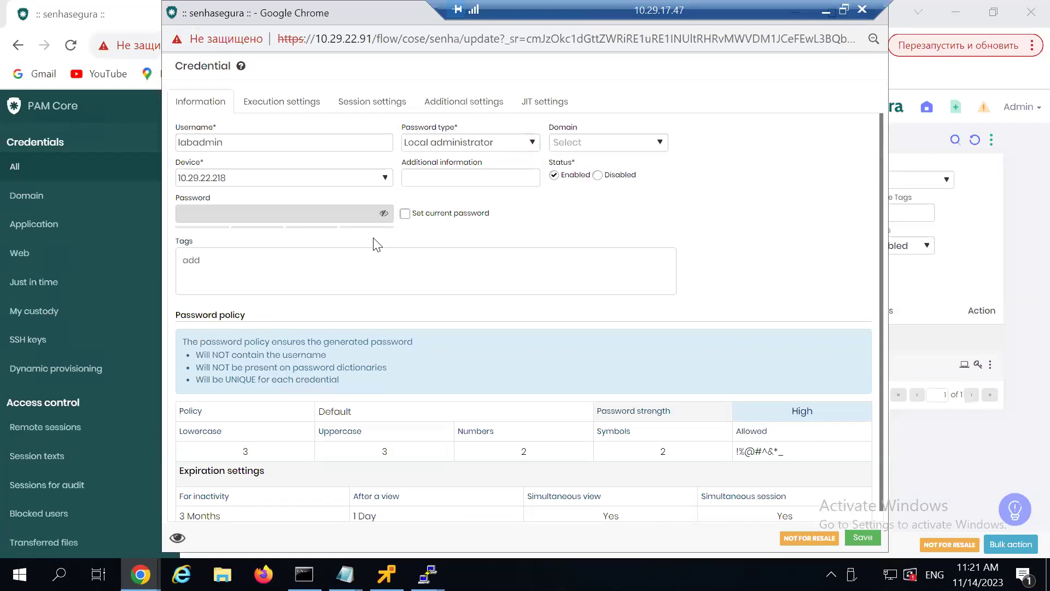
{"action": "left_click", "coordinate": [382, 180]}
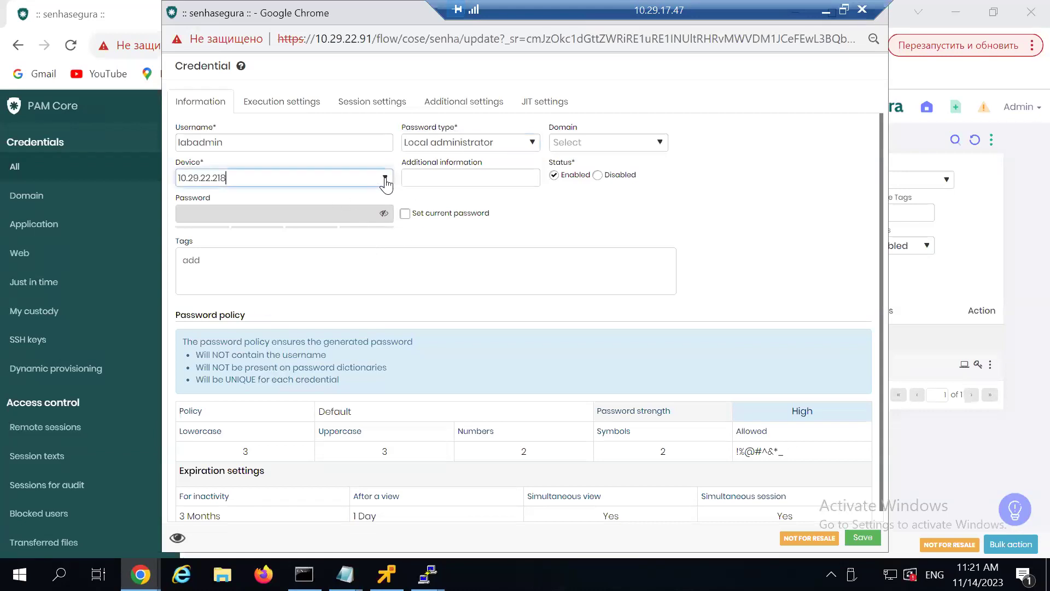
{"action": "left_click", "coordinate": [209, 164]}
{"action": "double_click", "coordinate": [219, 163]}
{"action": "left_click", "coordinate": [243, 164]}
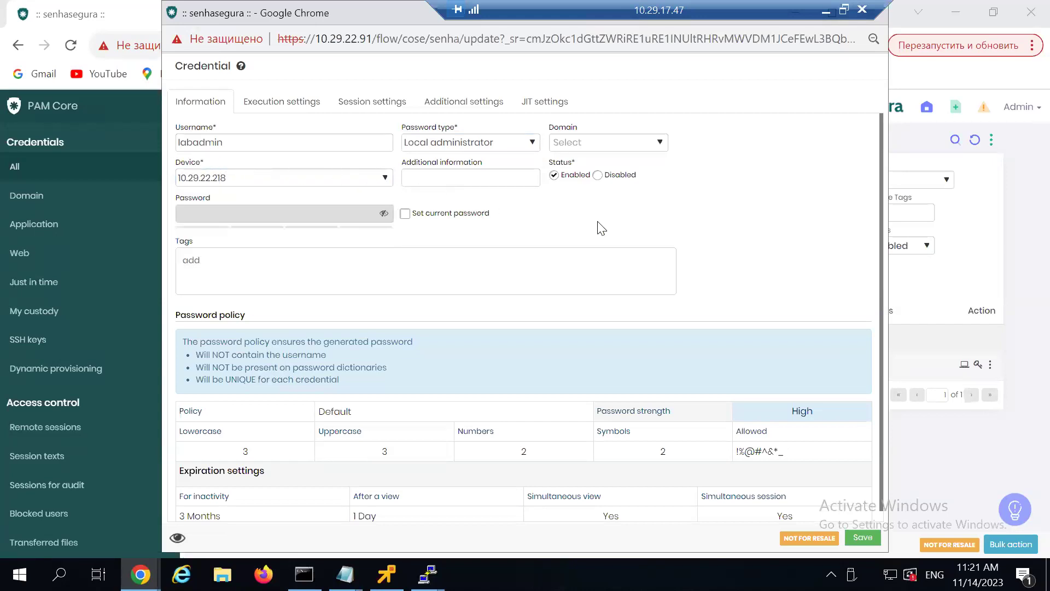
{"action": "left_click", "coordinate": [405, 214]}
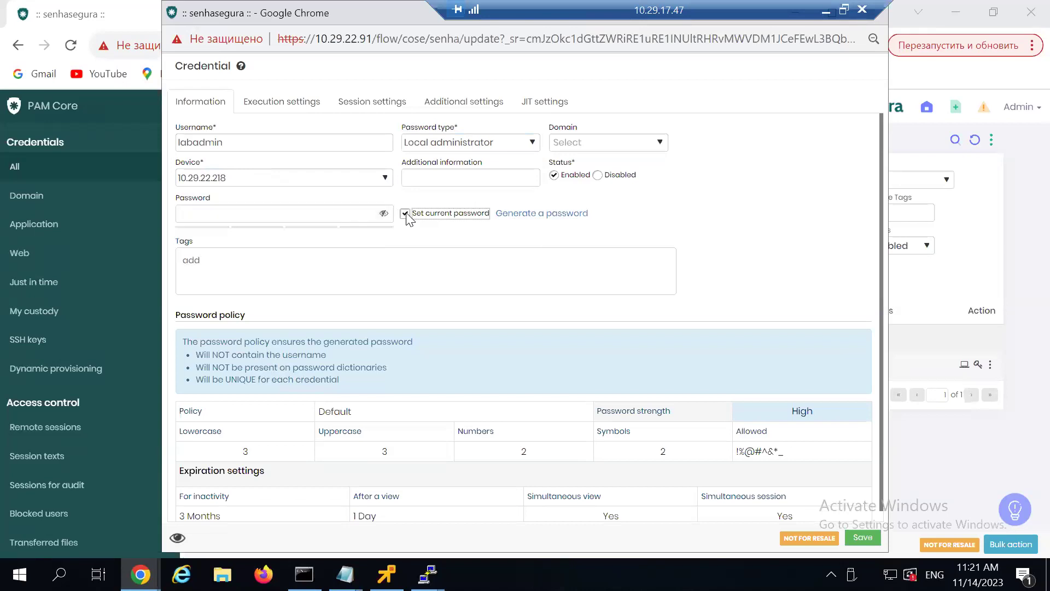
{"action": "left_click", "coordinate": [405, 213]}
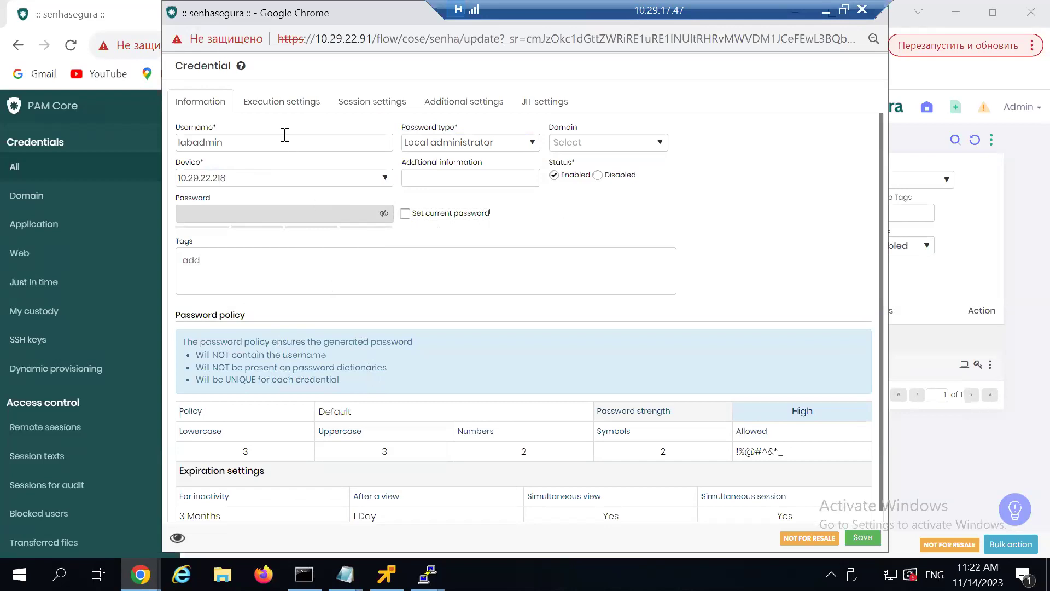
Step: Inspect the credential's execution and session settings, including its connectivity options, and close the form without saving
{"action": "left_click", "coordinate": [272, 101]}
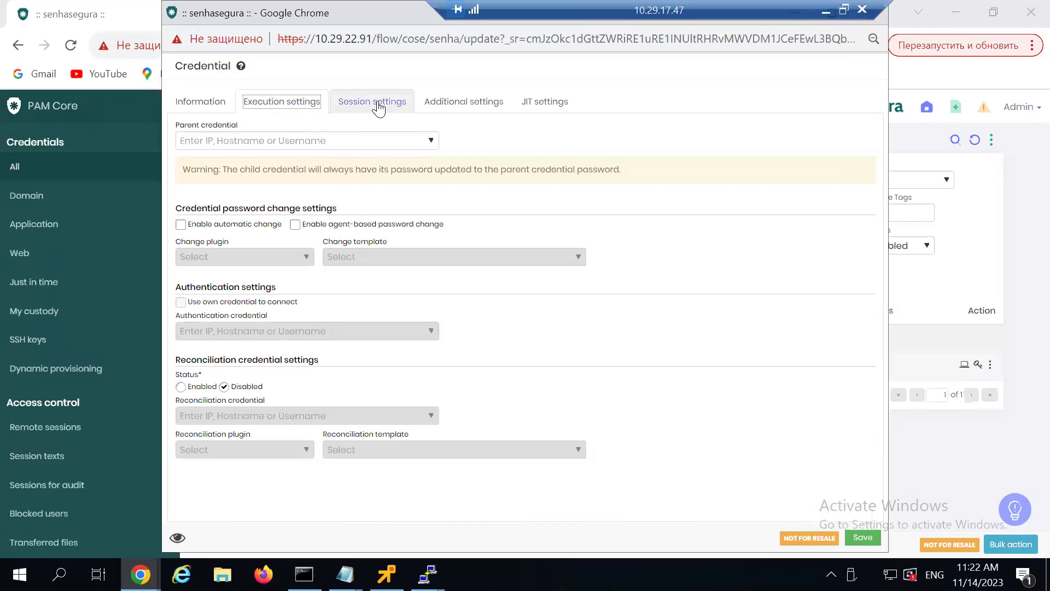
{"action": "left_click", "coordinate": [378, 107]}
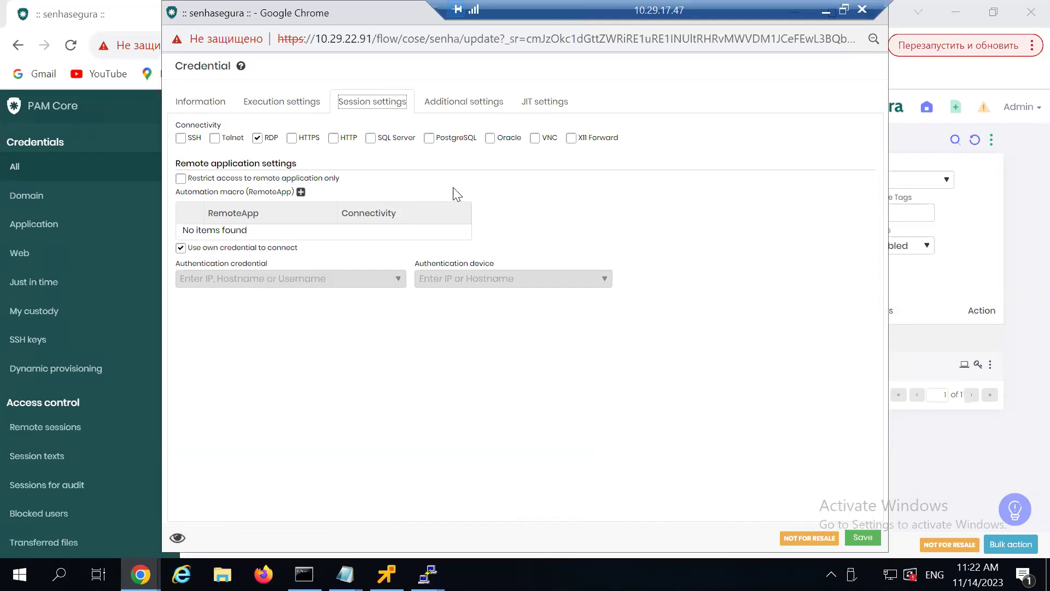
{"action": "left_click", "coordinate": [268, 143]}
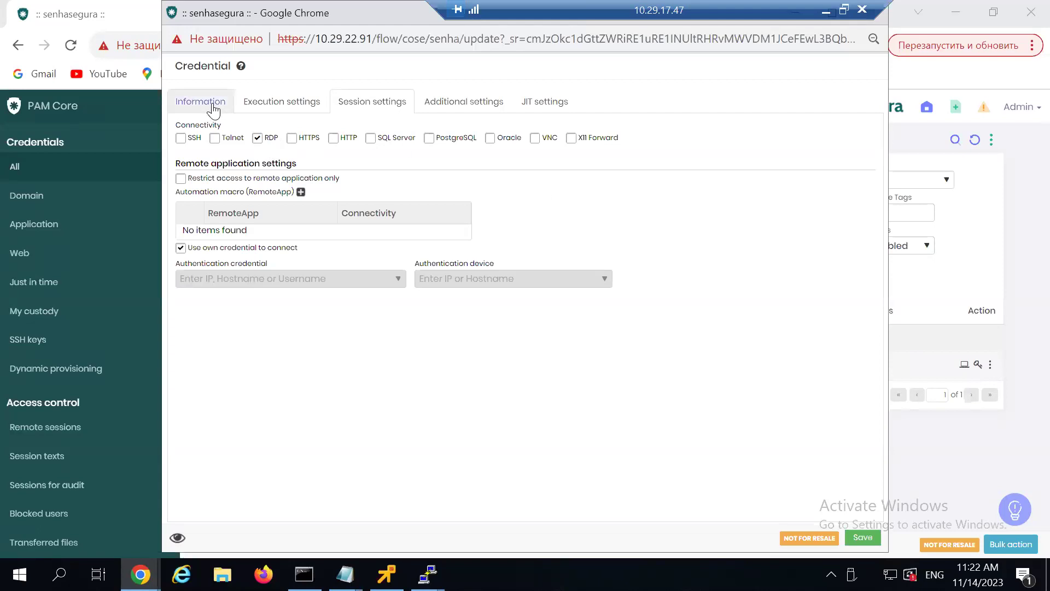
{"action": "left_click_drag", "start_coordinate": [189, 139], "coordinate": [204, 146]}
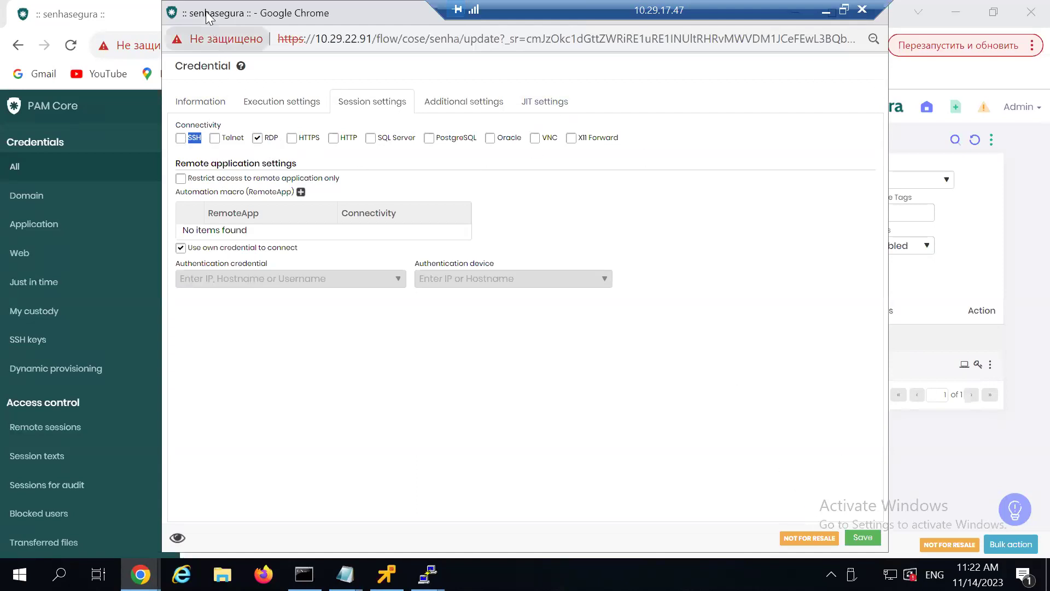
{"action": "left_click_drag", "start_coordinate": [205, 17], "coordinate": [201, 93]}
{"action": "left_click", "coordinate": [863, 89]}
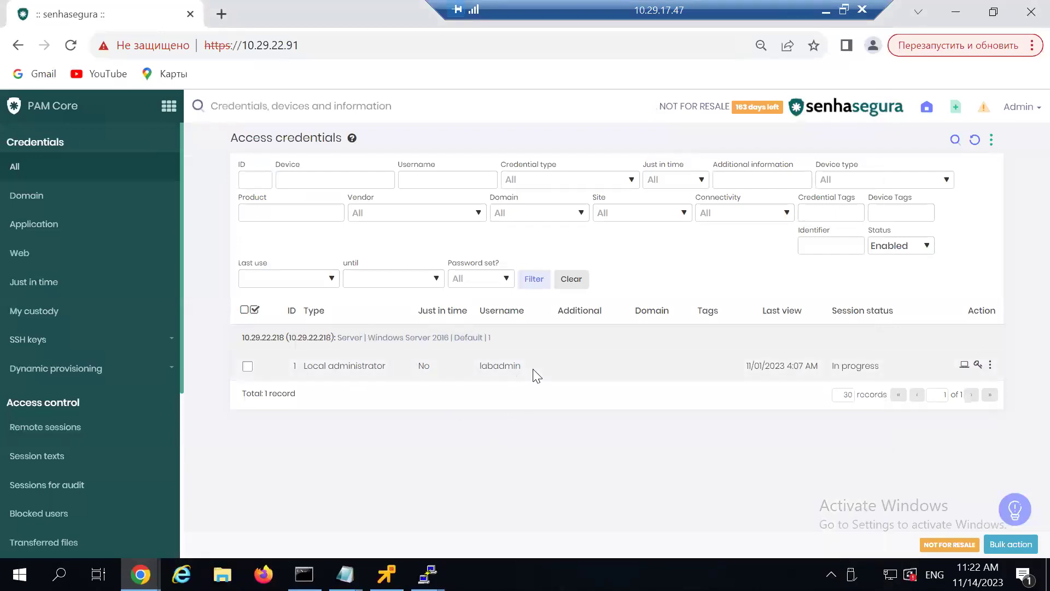
Step: Start a remote session to device 10.29.22.218, open Local Disk (C:) in its file explorer, and close Server Manager and the remote browser
{"action": "left_click", "coordinate": [965, 365]}
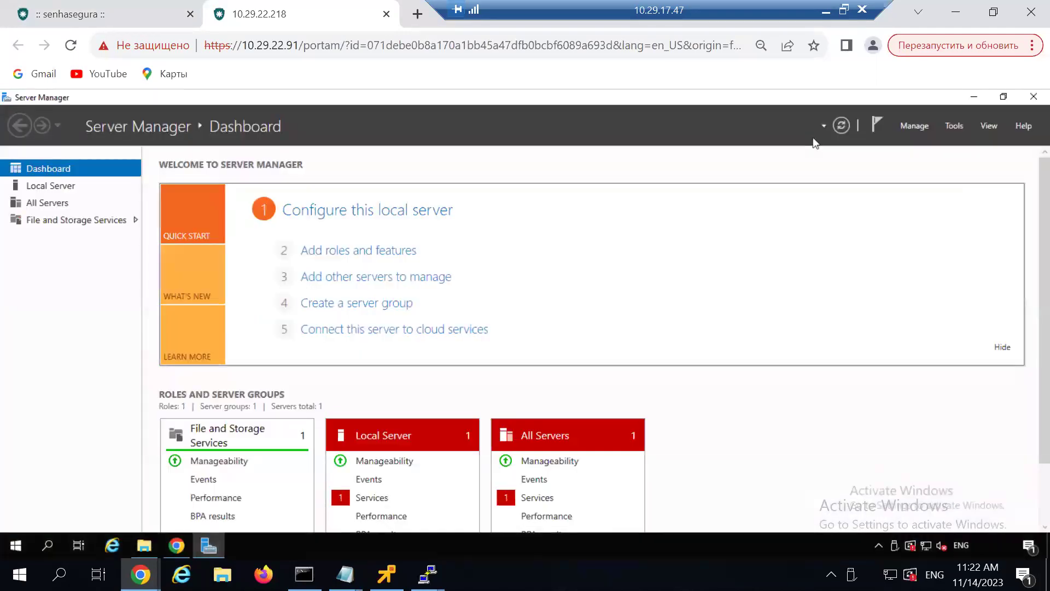
{"action": "left_click", "coordinate": [1037, 104]}
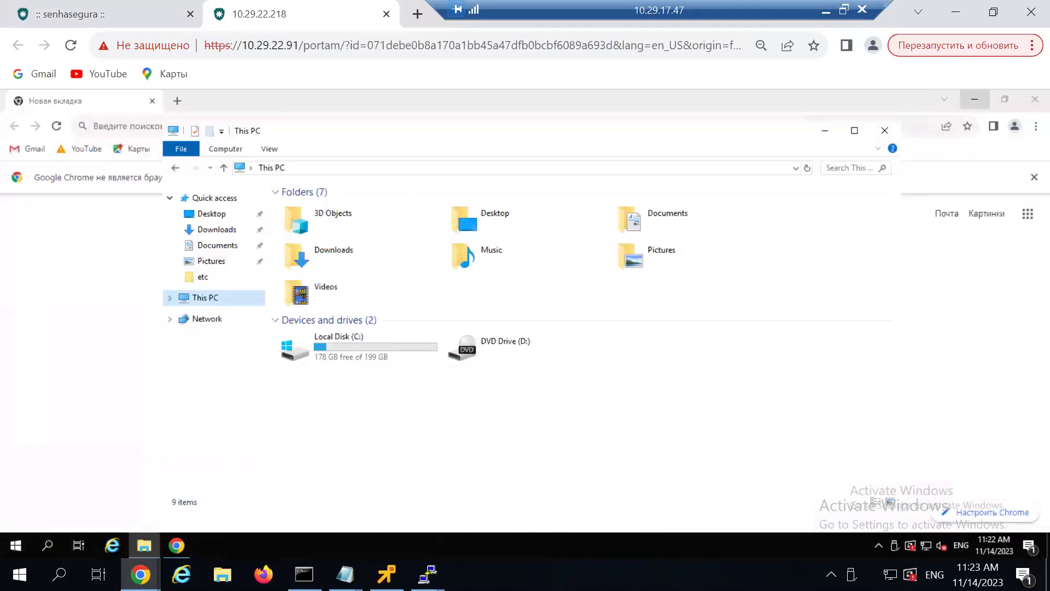
{"action": "double_click", "coordinate": [358, 359]}
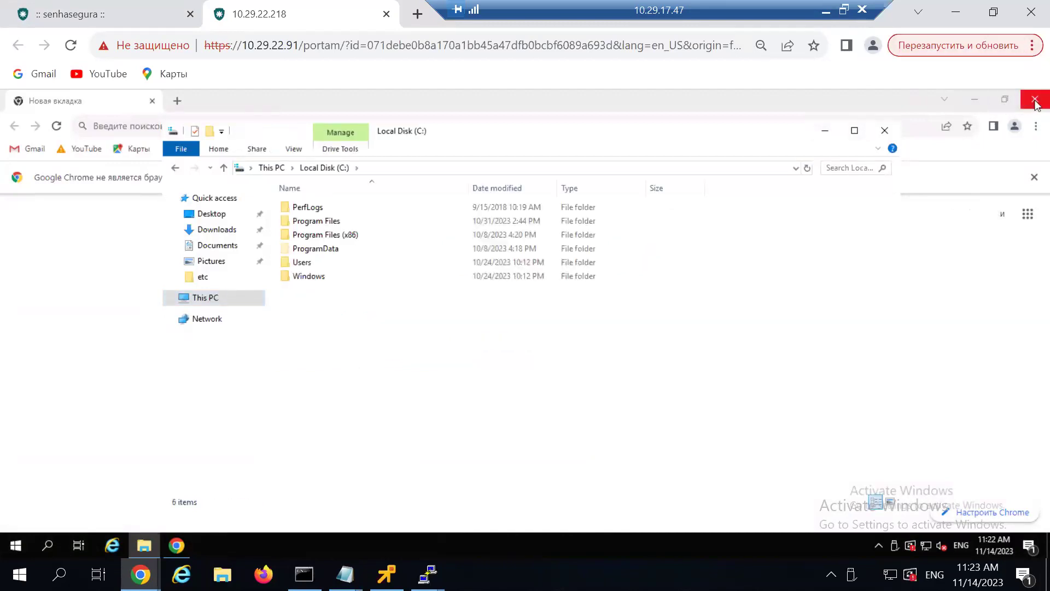
{"action": "left_click", "coordinate": [1036, 104]}
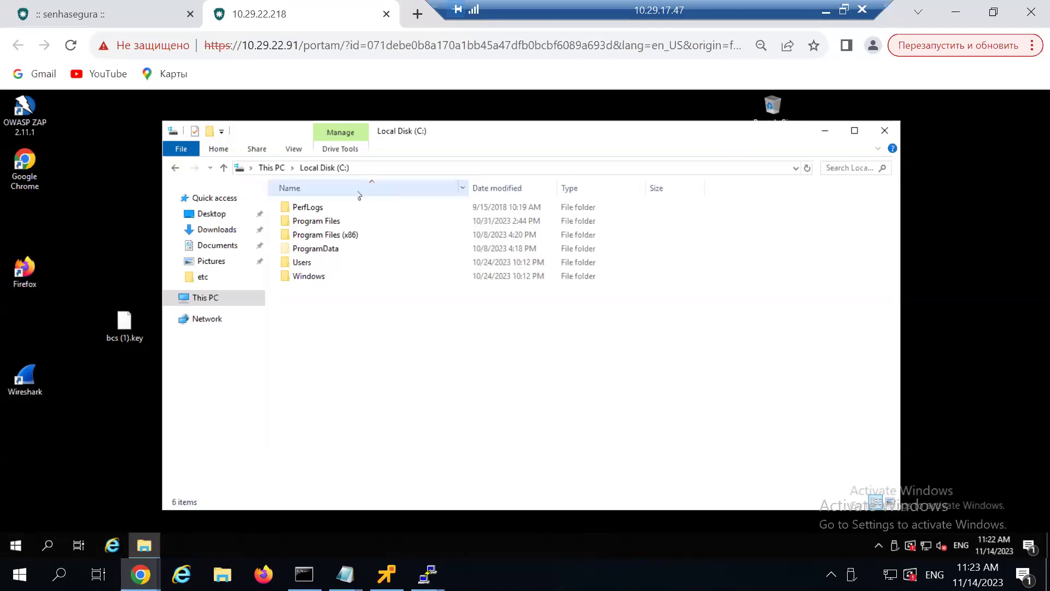
Step: View the active RDP session live from PAM Core's remote sessions list and close the live viewer
{"action": "left_click", "coordinate": [156, 21]}
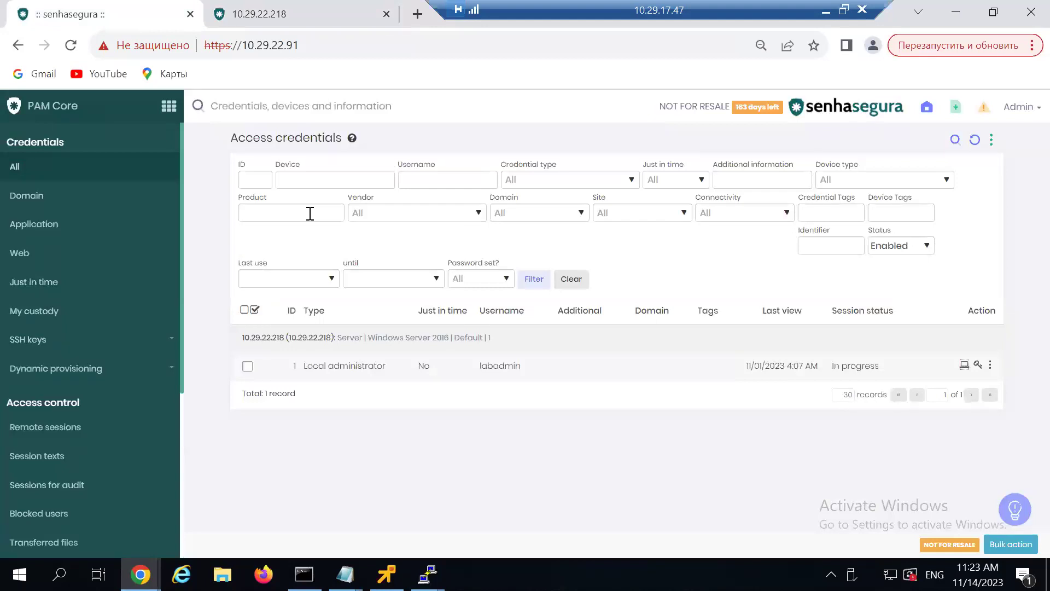
{"action": "left_click", "coordinate": [66, 433]}
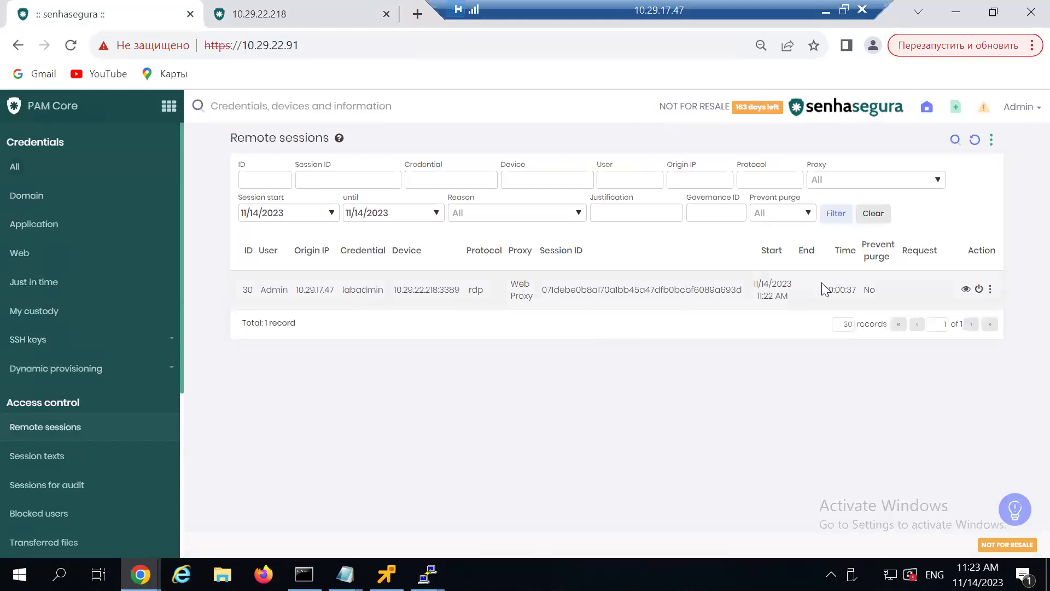
{"action": "left_click", "coordinate": [967, 290]}
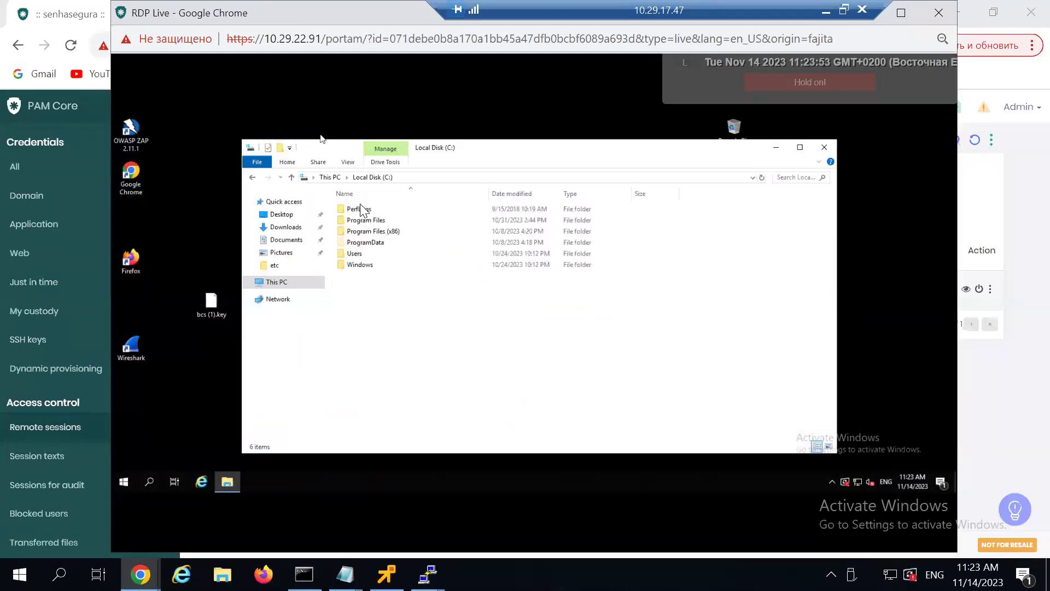
{"action": "left_click_drag", "start_coordinate": [174, 15], "coordinate": [140, 122]}
{"action": "left_click", "coordinate": [911, 128]}
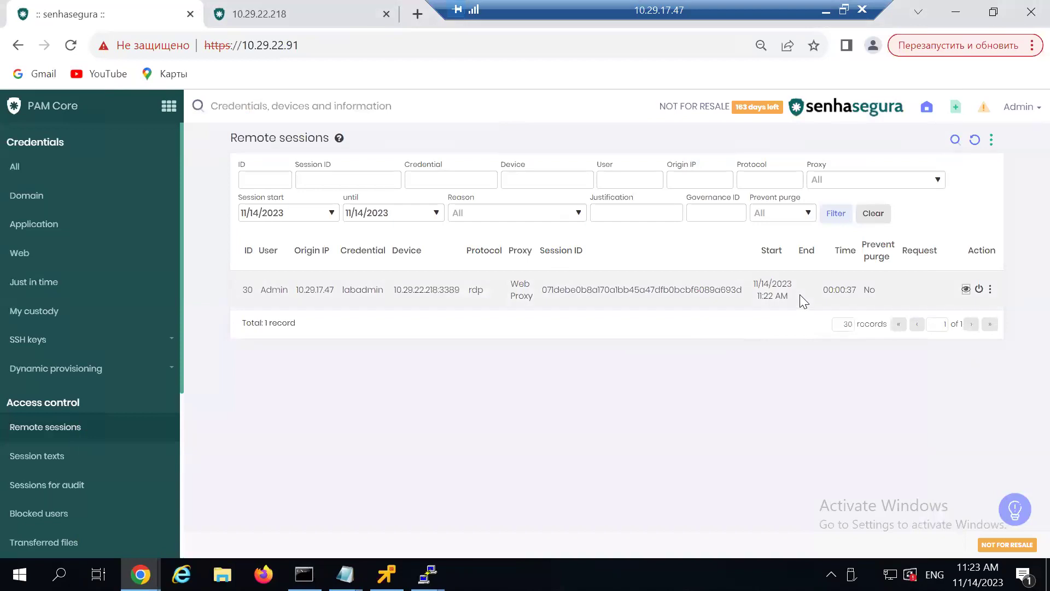
Step: Check the additional actions offered for the active remote session, such as purge prevention and auditor configuration
{"action": "left_click", "coordinate": [991, 289]}
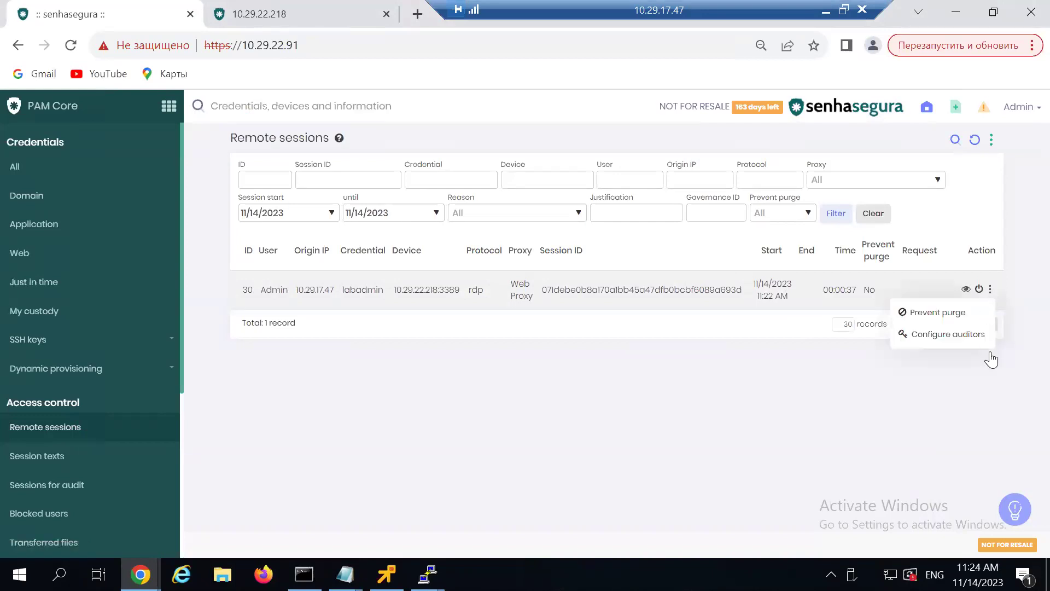
{"action": "left_click", "coordinate": [1004, 366]}
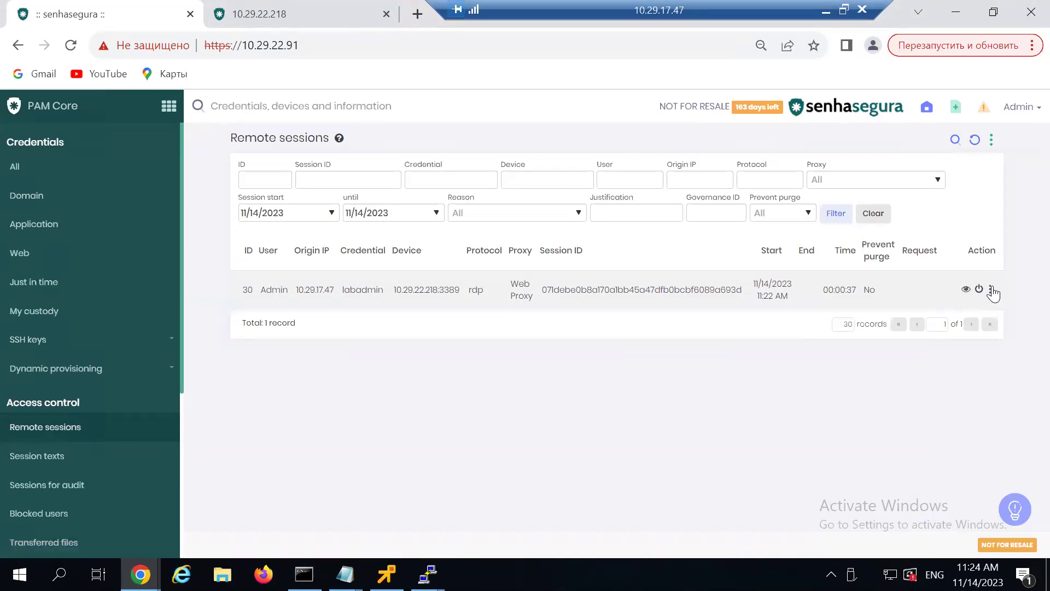
{"action": "left_click", "coordinate": [991, 289]}
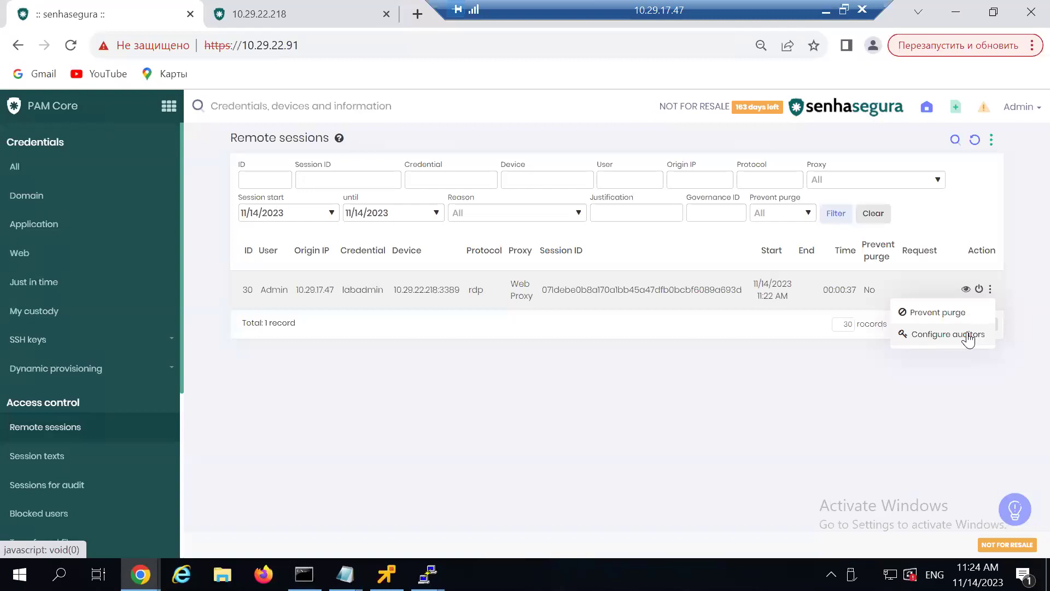
{"action": "left_click", "coordinate": [574, 422]}
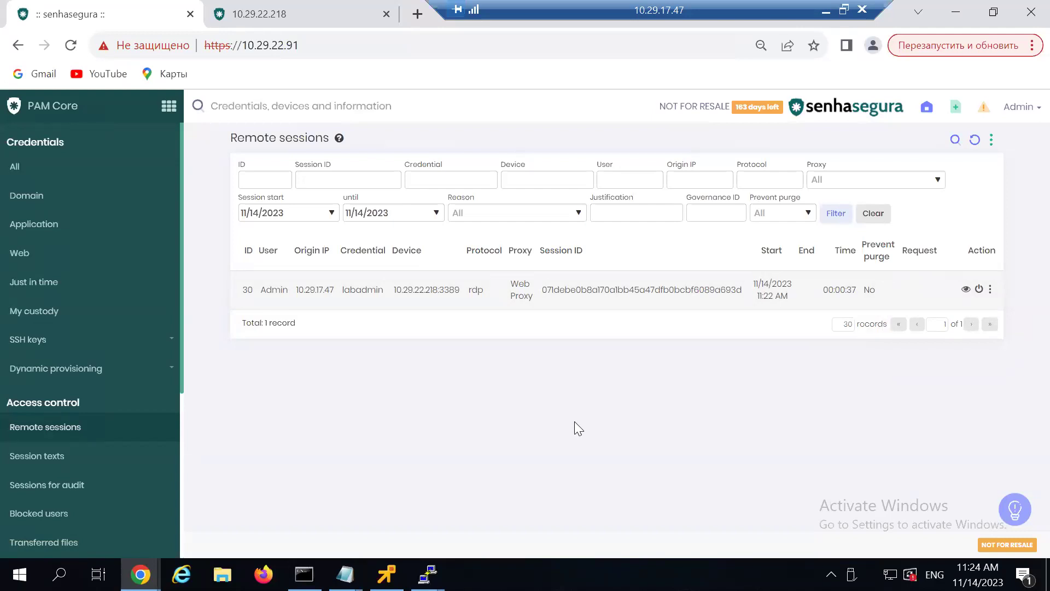
Step: Interrupt the active RDP session to 10.29.22.218 from the remote sessions list and close its browser tab
{"action": "left_click", "coordinate": [977, 288]}
{"action": "left_click", "coordinate": [664, 361]}
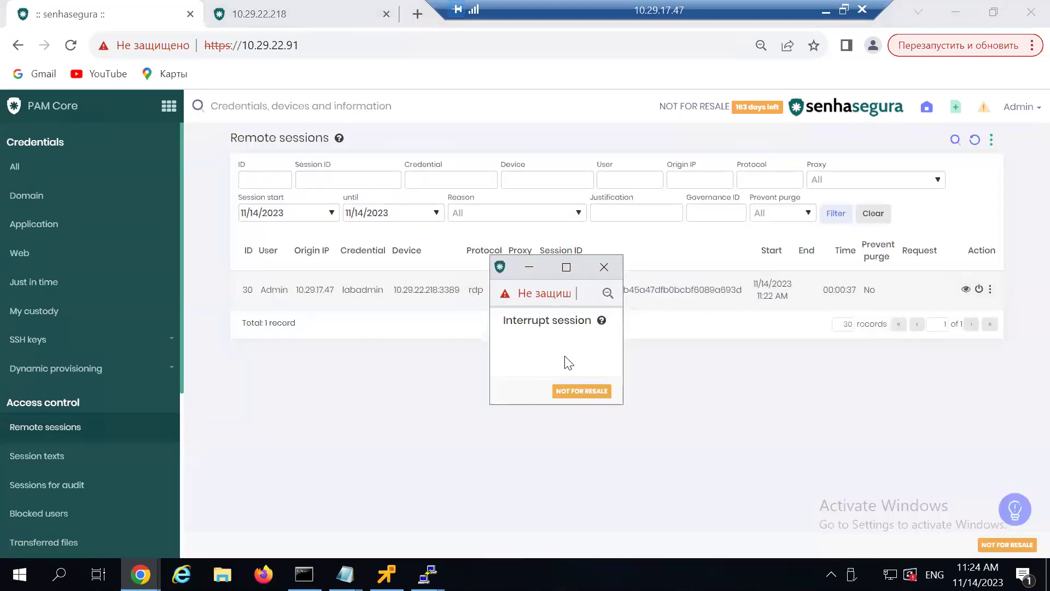
{"action": "left_click", "coordinate": [609, 273]}
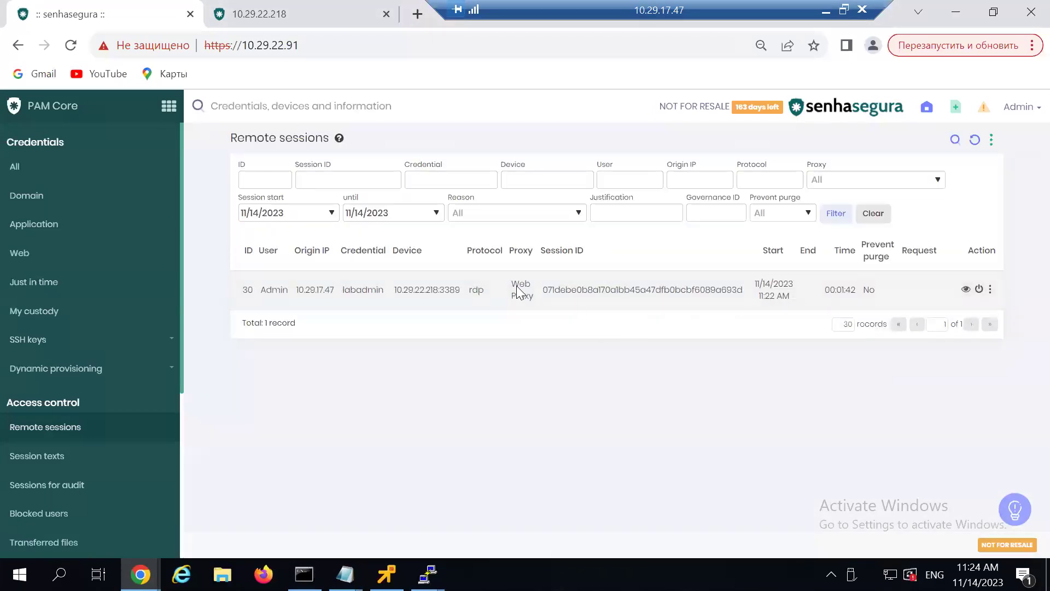
{"action": "left_click", "coordinate": [70, 429]}
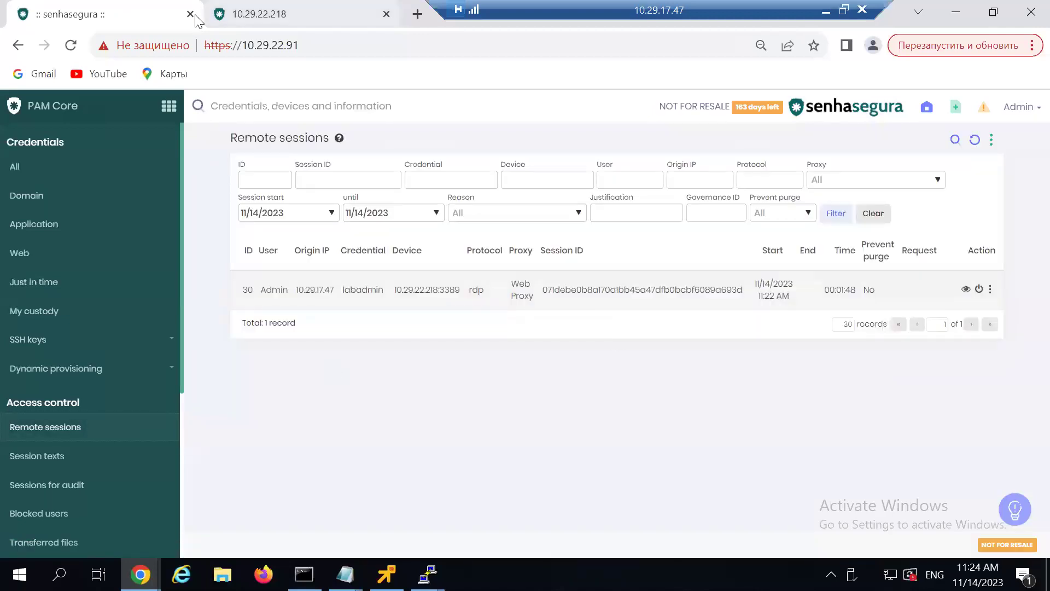
{"action": "left_click", "coordinate": [386, 15]}
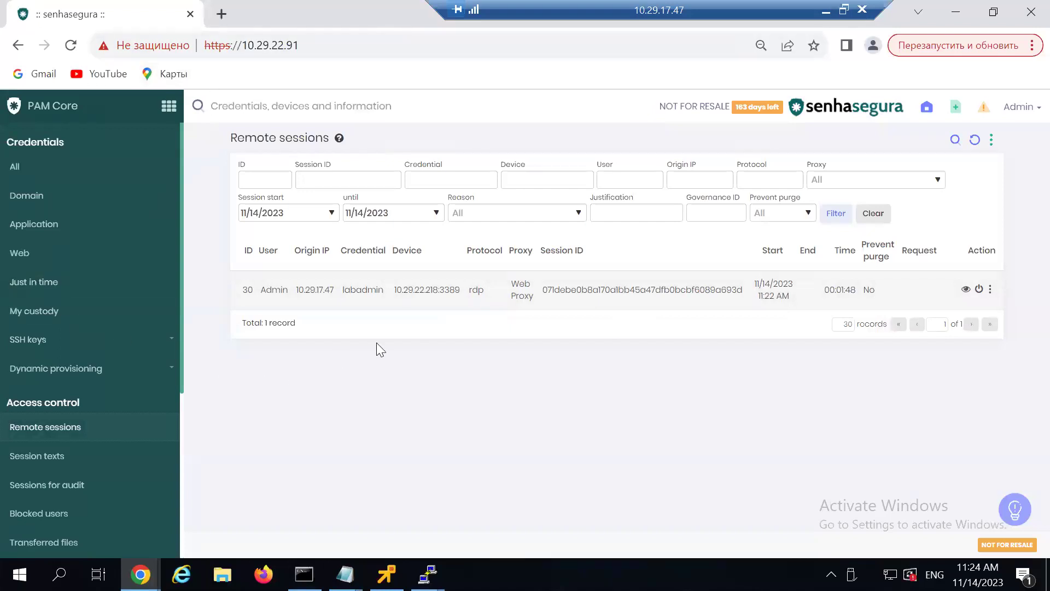
Step: Filter the remote sessions list with a session start date of 11/1/2023
{"action": "left_click", "coordinate": [331, 213]}
{"action": "left_click", "coordinate": [305, 300]}
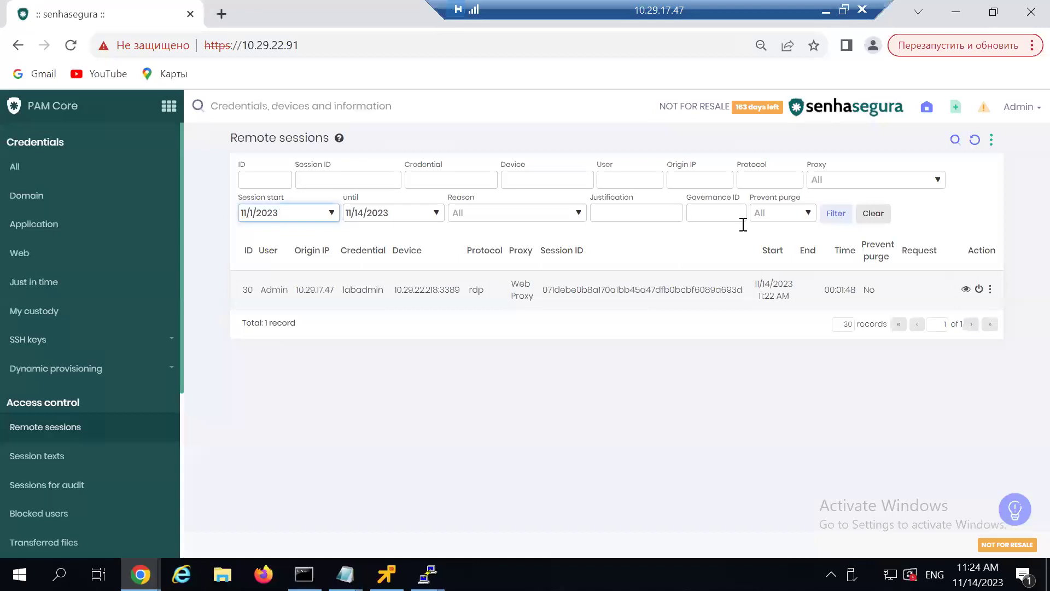
{"action": "left_click", "coordinate": [833, 218]}
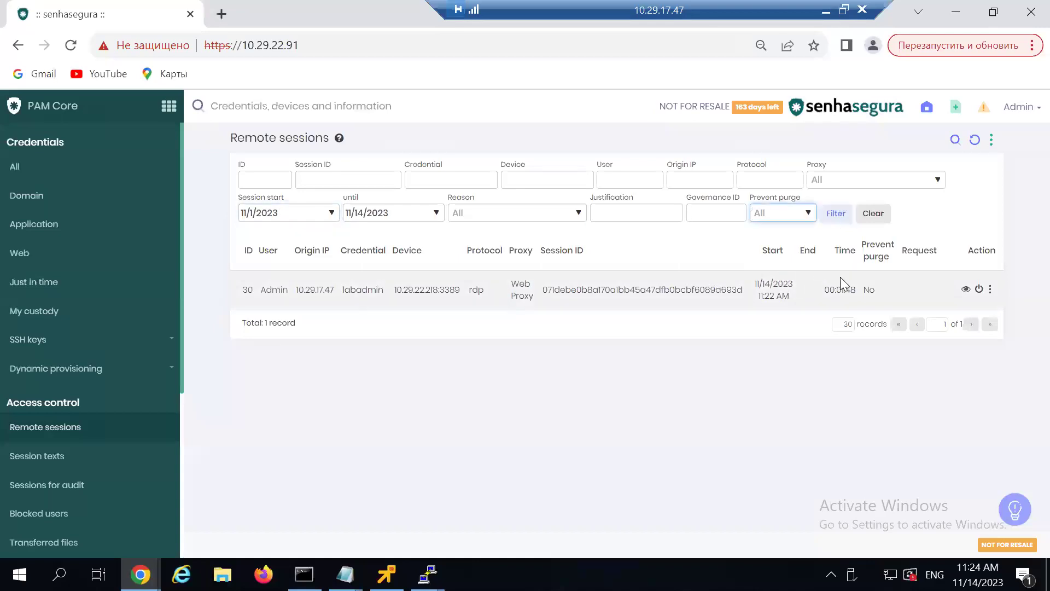
{"action": "left_click", "coordinate": [901, 251]}
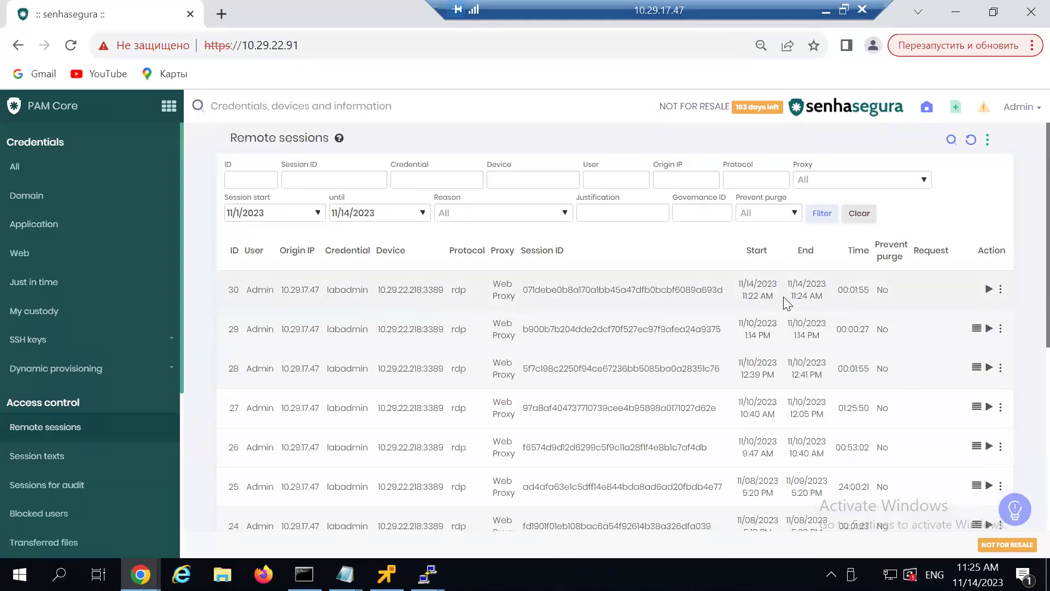
Step: Open the video details of the most recent RDP session and schedule generation of its video for download
{"action": "left_click", "coordinate": [989, 289]}
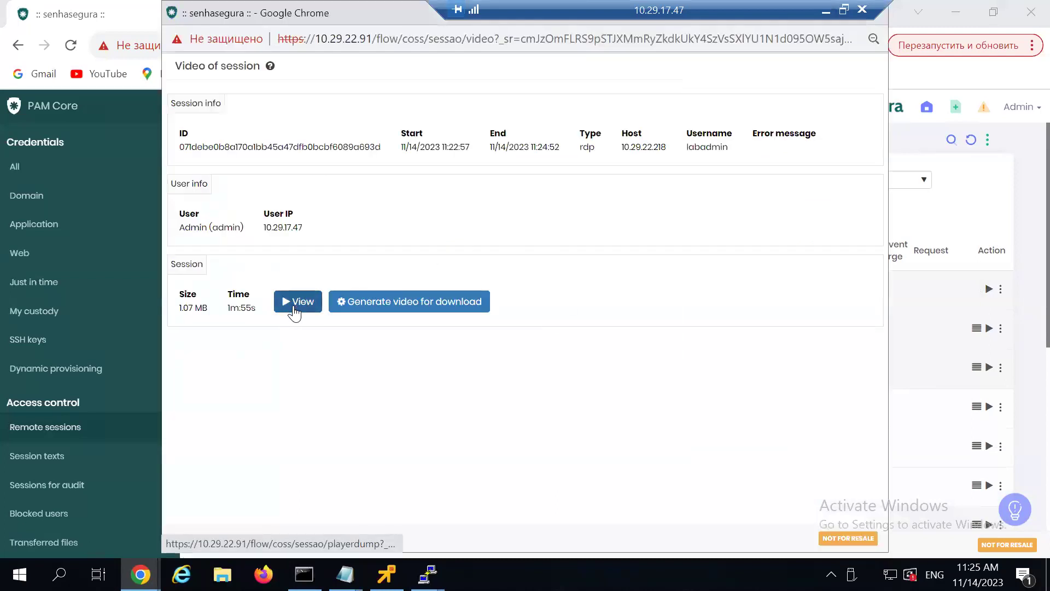
{"action": "left_click", "coordinate": [429, 304]}
{"action": "left_click", "coordinate": [798, 342]}
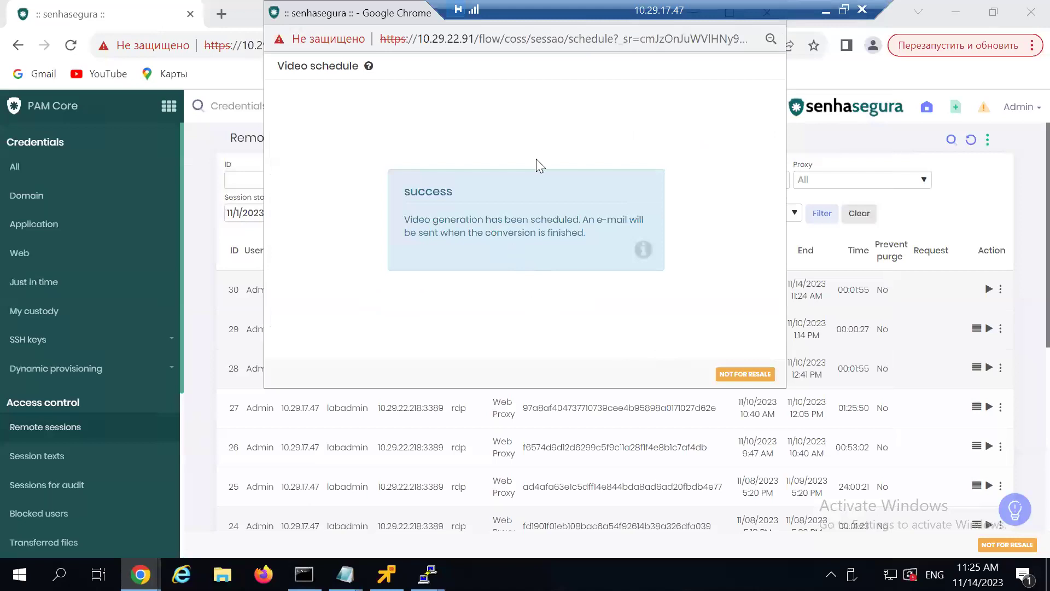
{"action": "left_click_drag", "start_coordinate": [350, 25], "coordinate": [306, 83]}
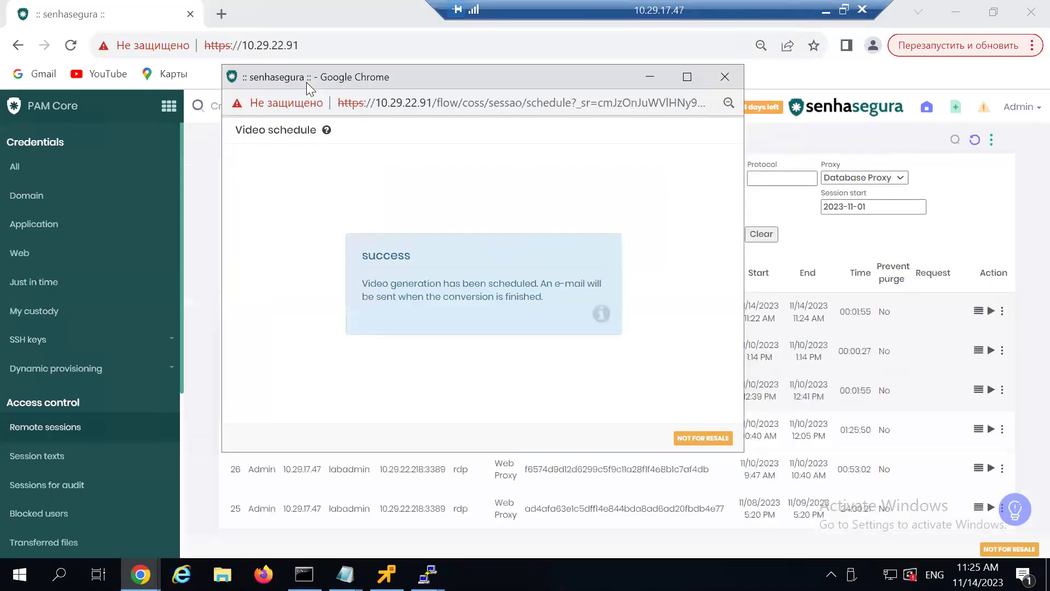
Step: Play back the recording of the most recent RDP session, fast-forward through it and close the player
{"action": "left_click", "coordinate": [723, 79]}
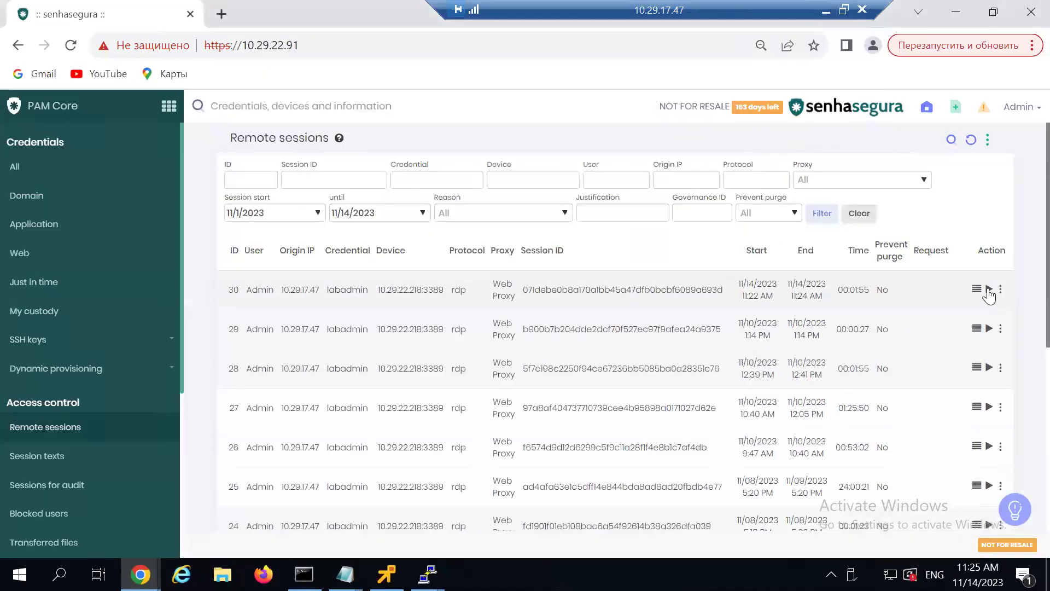
{"action": "left_click", "coordinate": [989, 289]}
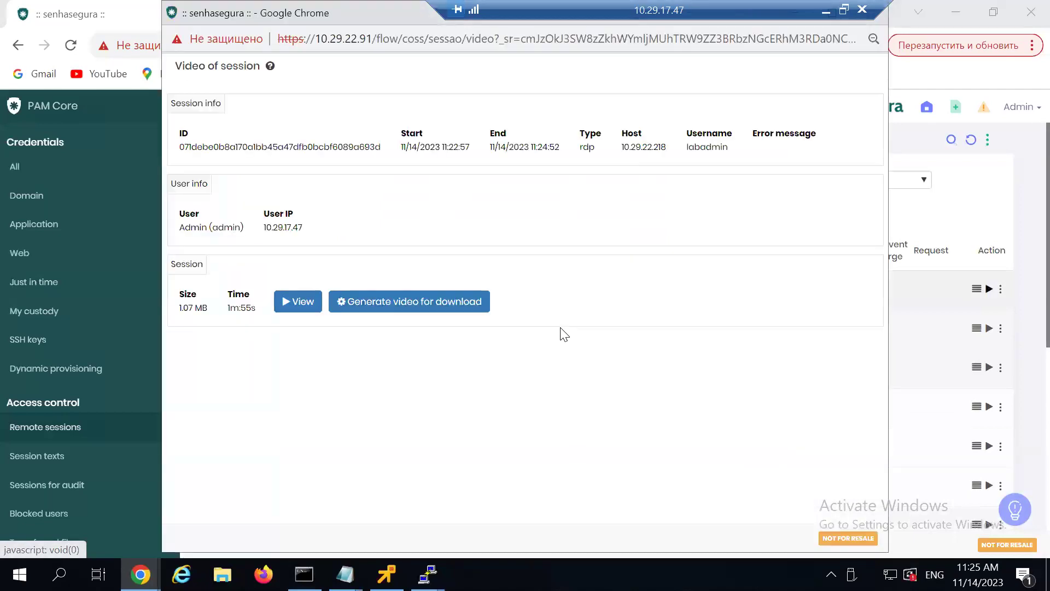
{"action": "left_click", "coordinate": [298, 305]}
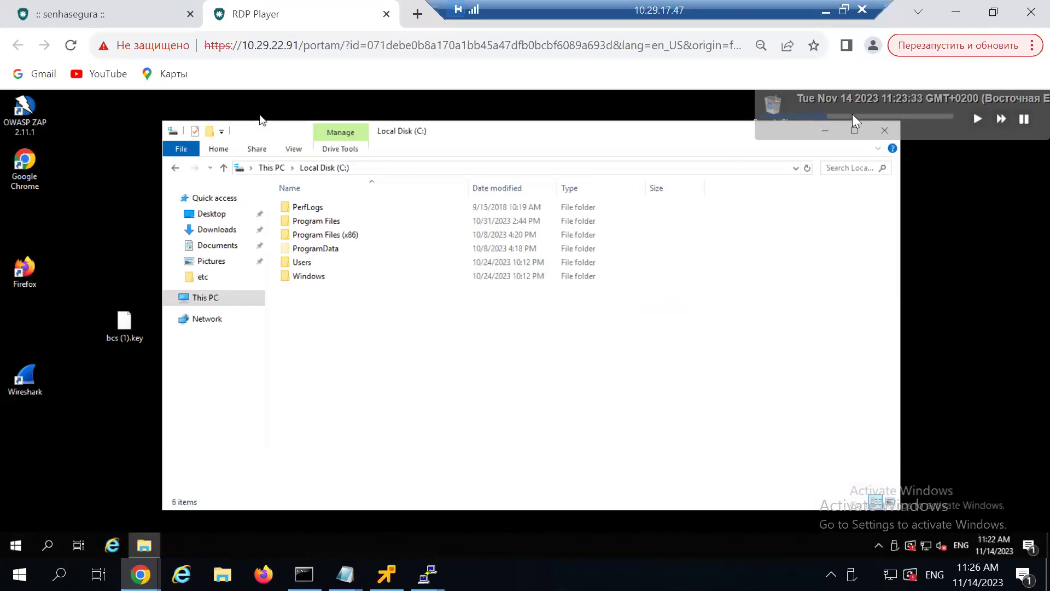
{"action": "left_click", "coordinate": [999, 118]}
{"action": "left_click", "coordinate": [1001, 119]}
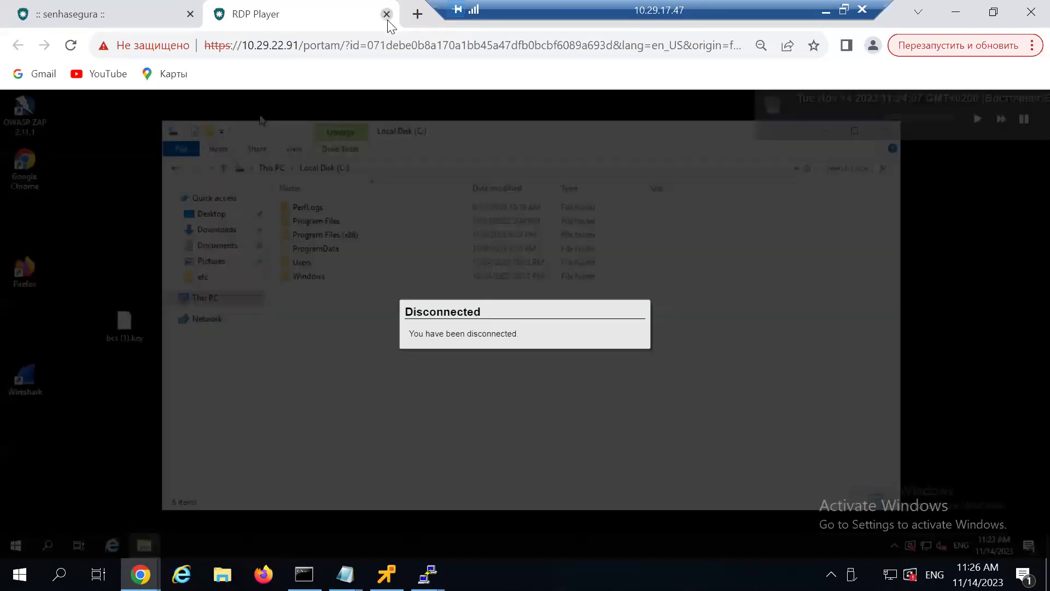
{"action": "left_click", "coordinate": [386, 15]}
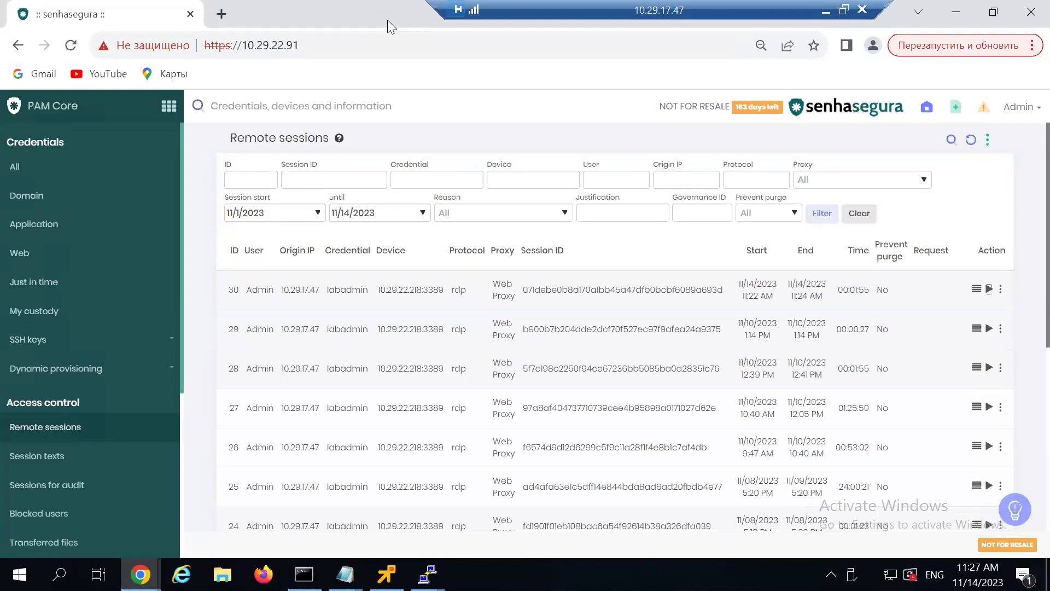
Step: Display the list of audited commands in the Behavior module's settings
{"action": "left_click", "coordinate": [169, 108]}
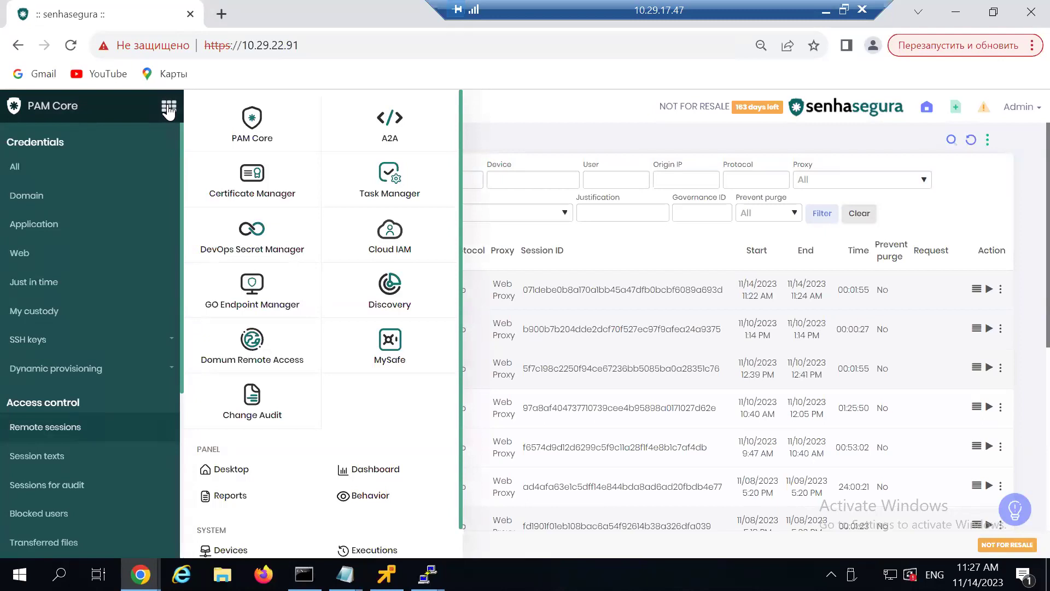
{"action": "left_click", "coordinate": [371, 495]}
{"action": "left_click", "coordinate": [100, 227]}
{"action": "left_click", "coordinate": [70, 390]}
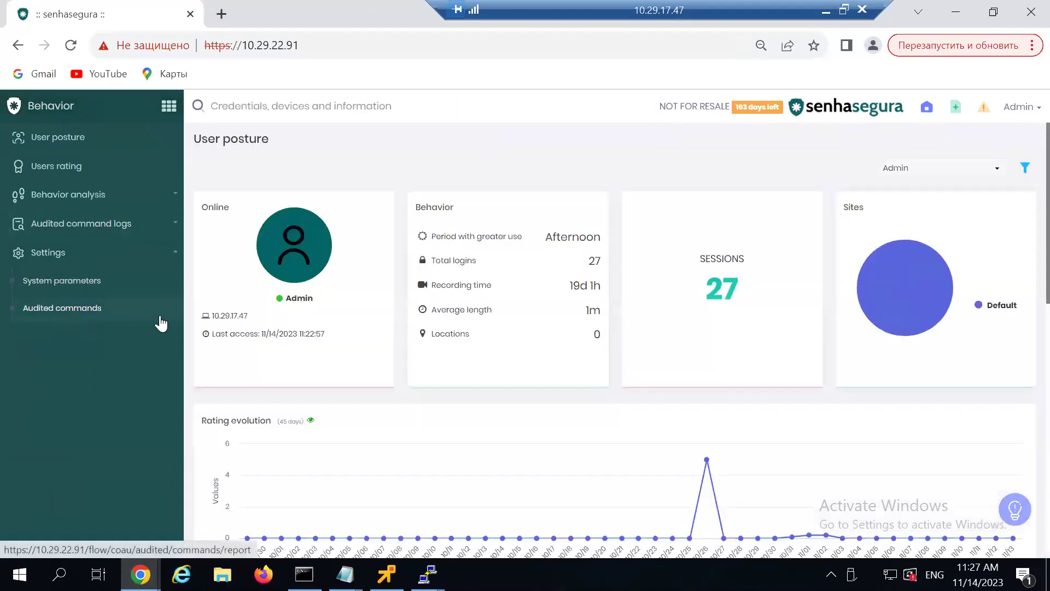
{"action": "left_click", "coordinate": [287, 298]}
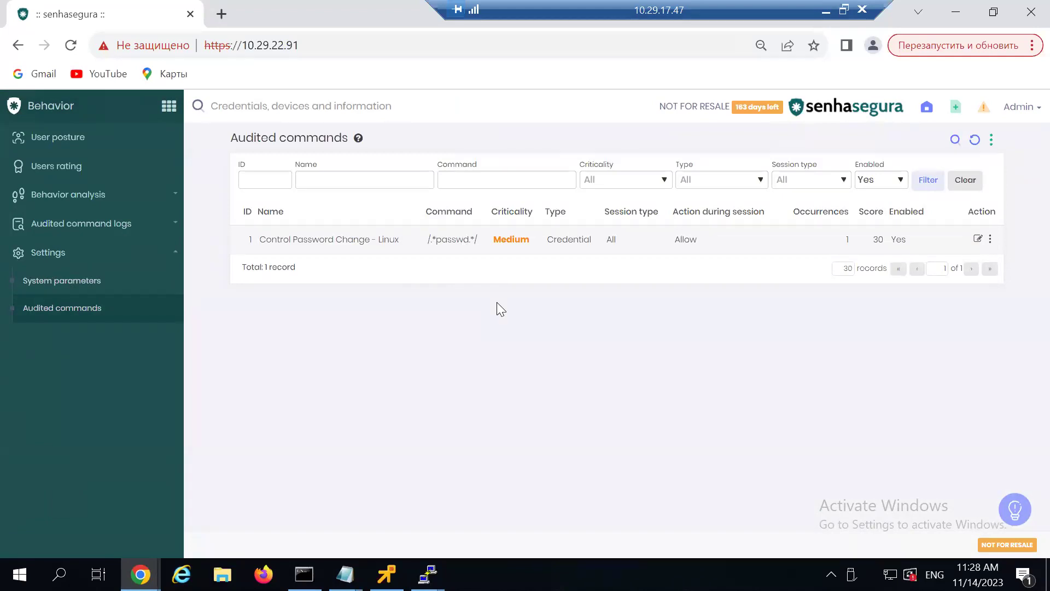
Step: Switch from the remote desktop to the local browser's demo.senhasegura.io and list all PAM Core access credentials
{"action": "left_click", "coordinate": [825, 10]}
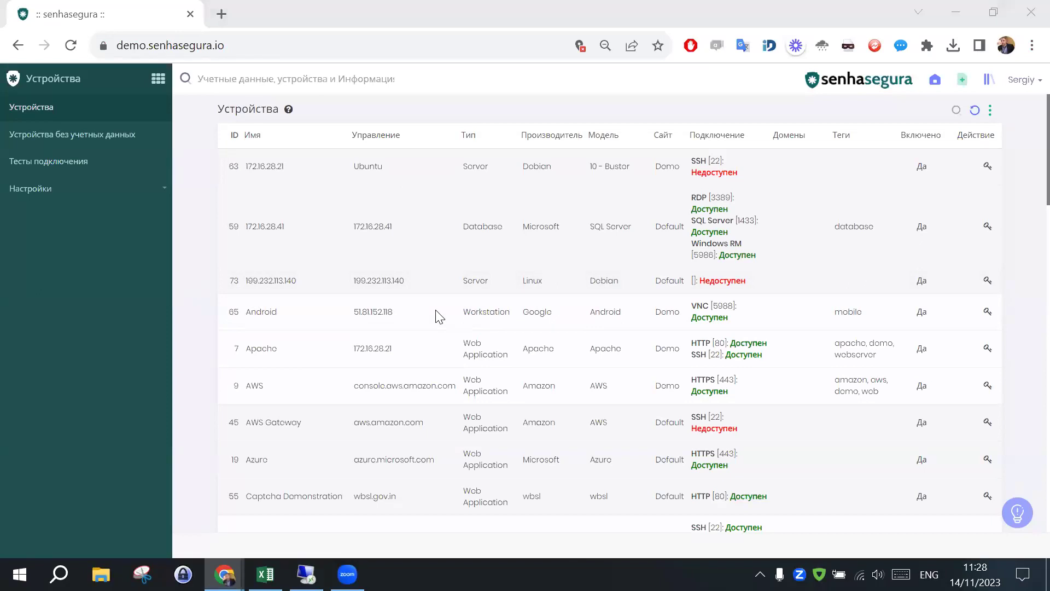
{"action": "left_click", "coordinate": [158, 78]}
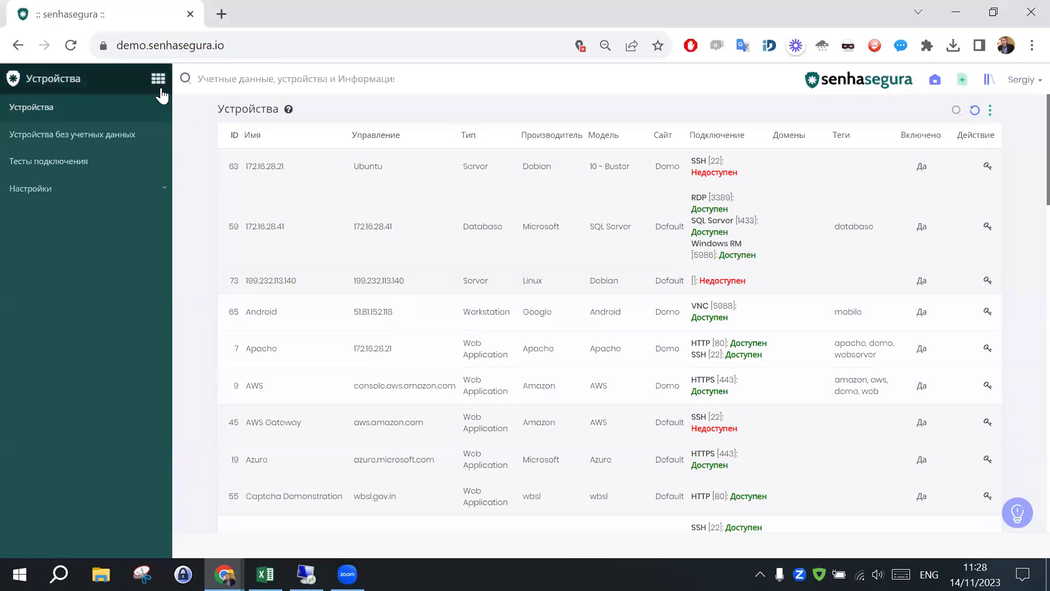
{"action": "left_click", "coordinate": [240, 103]}
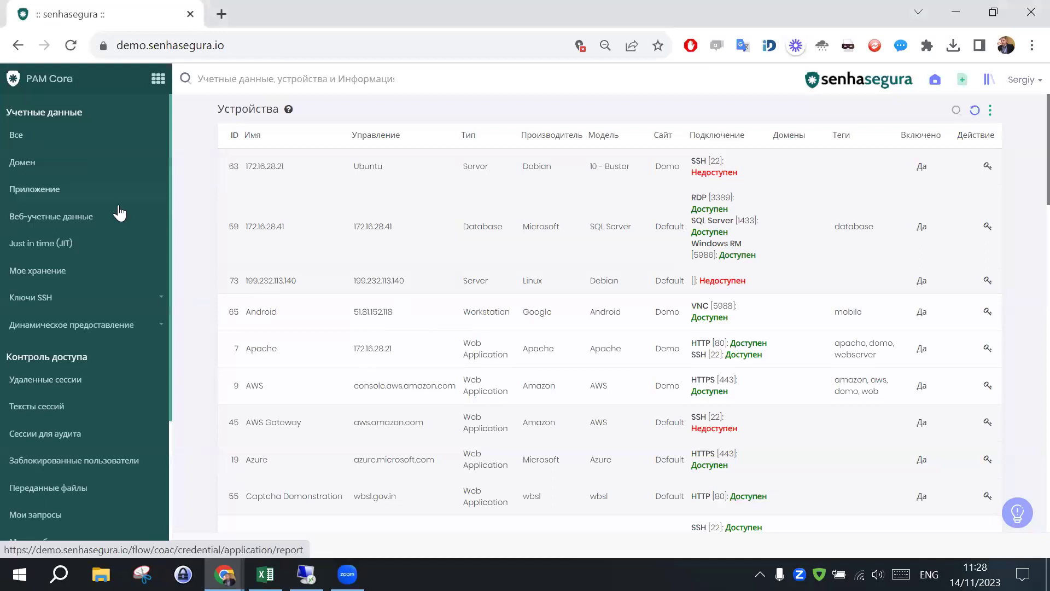
{"action": "left_click", "coordinate": [158, 79]}
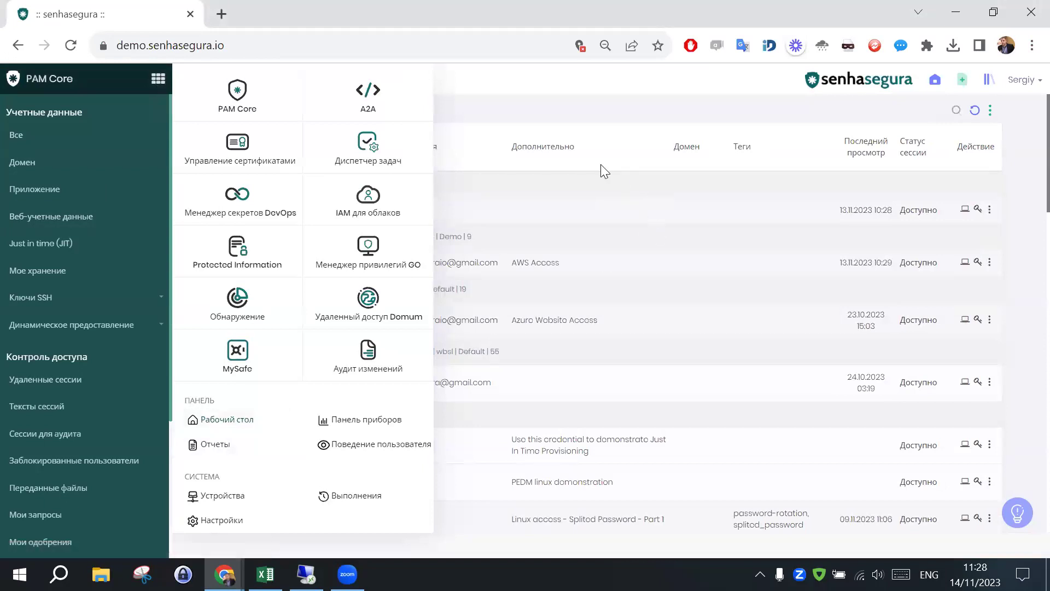
{"action": "left_click", "coordinate": [573, 323]}
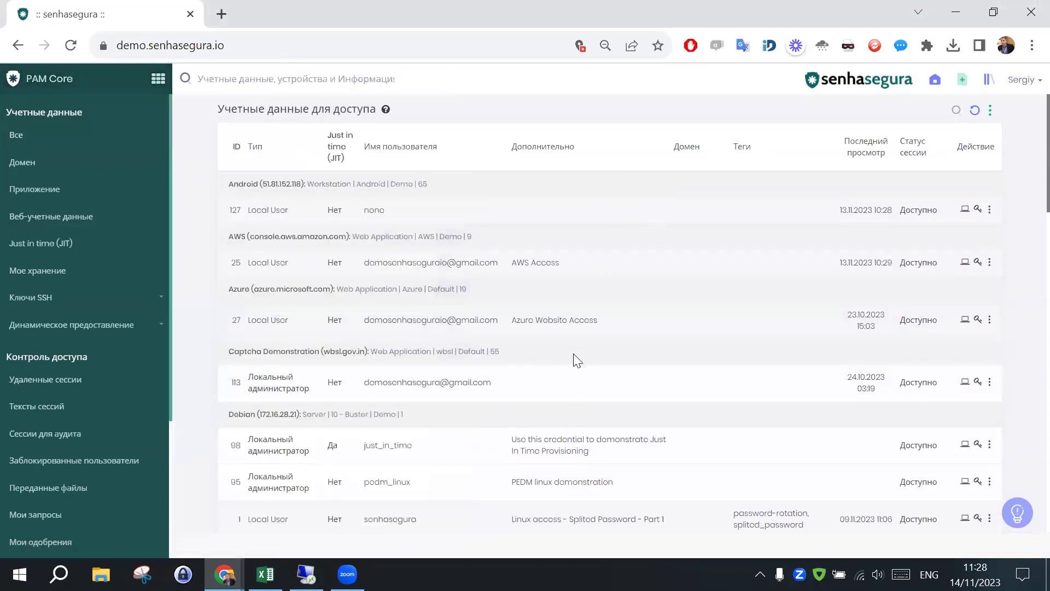
Step: Launch an SSH session to the Debian server 172.16.28.21 with the senhasegura split-password credential
{"action": "scroll", "coordinate": [573, 354], "scroll_direction": "down", "scroll_amount": 1}
{"action": "left_click_drag", "start_coordinate": [501, 451], "coordinate": [700, 409]}
{"action": "left_click", "coordinate": [718, 433]}
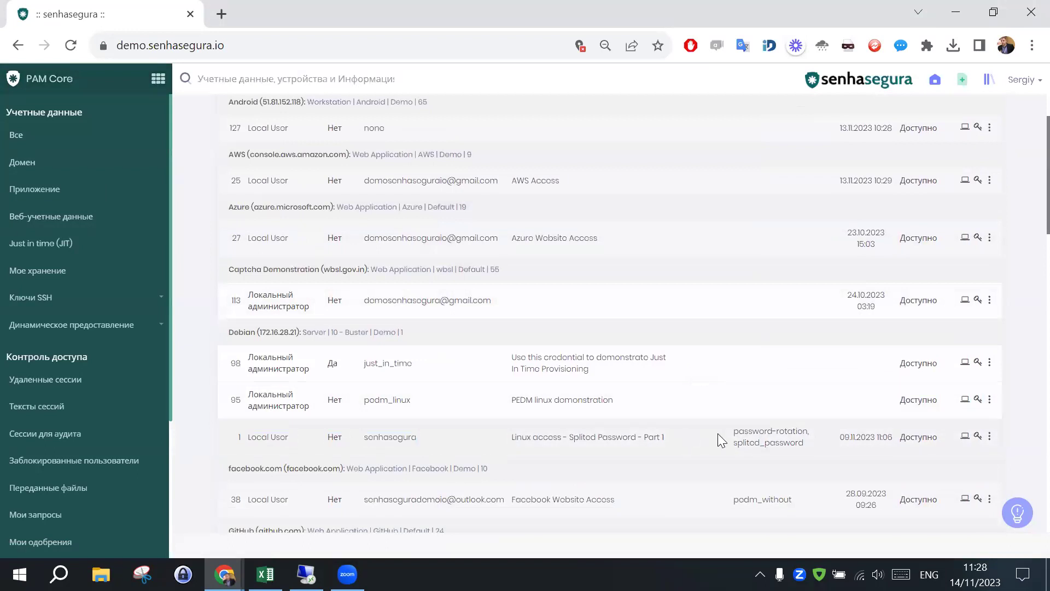
{"action": "left_click", "coordinate": [964, 437]}
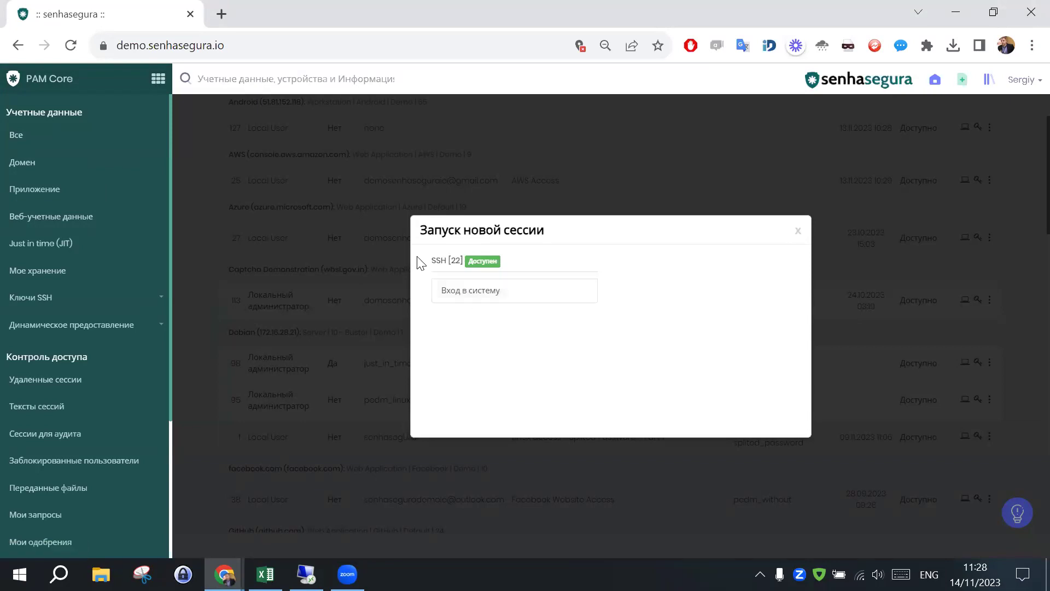
{"action": "left_click", "coordinate": [418, 260]}
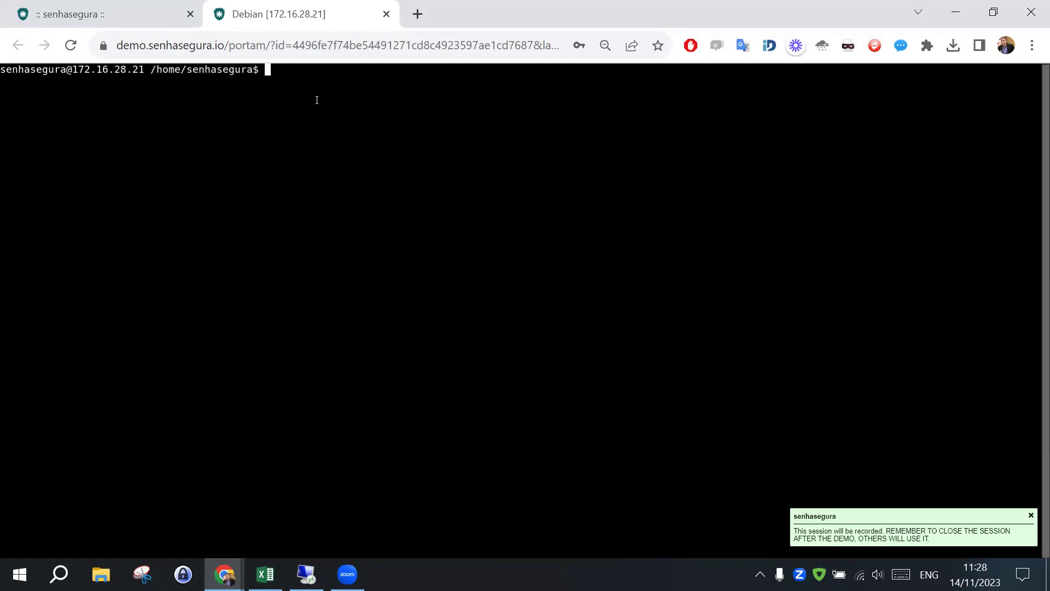
Step: List the Debian server's network interfaces in the SSH session with the ip address command
{"action": "type", "text": "ip adress"}
{"action": "key", "text": "Return"}
{"action": "key", "text": "Up"}
{"action": "key", "text": "BackSpace"}
{"action": "key", "text": "BackSpace"}
{"action": "key", "text": "BackSpace"}
{"action": "key", "text": "BackSpace"}
{"action": "key", "text": "BackSpace"}
{"action": "key", "text": "BackSpace"}
{"action": "key", "text": "Return"}
{"action": "type", "text": "ip a"}
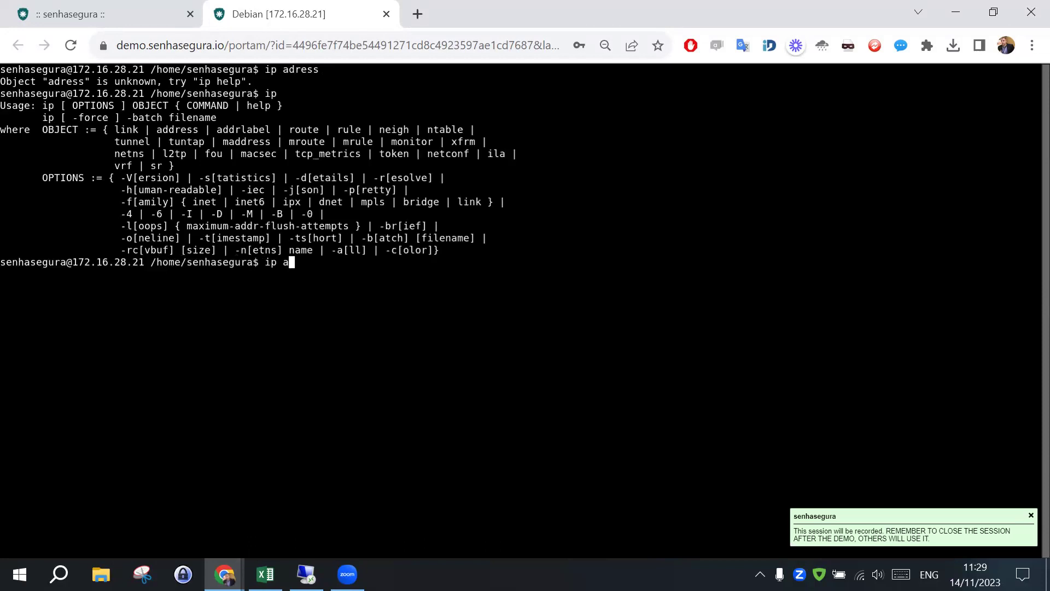
{"action": "type", "text": "ddress"}
{"action": "key", "text": "Return"}
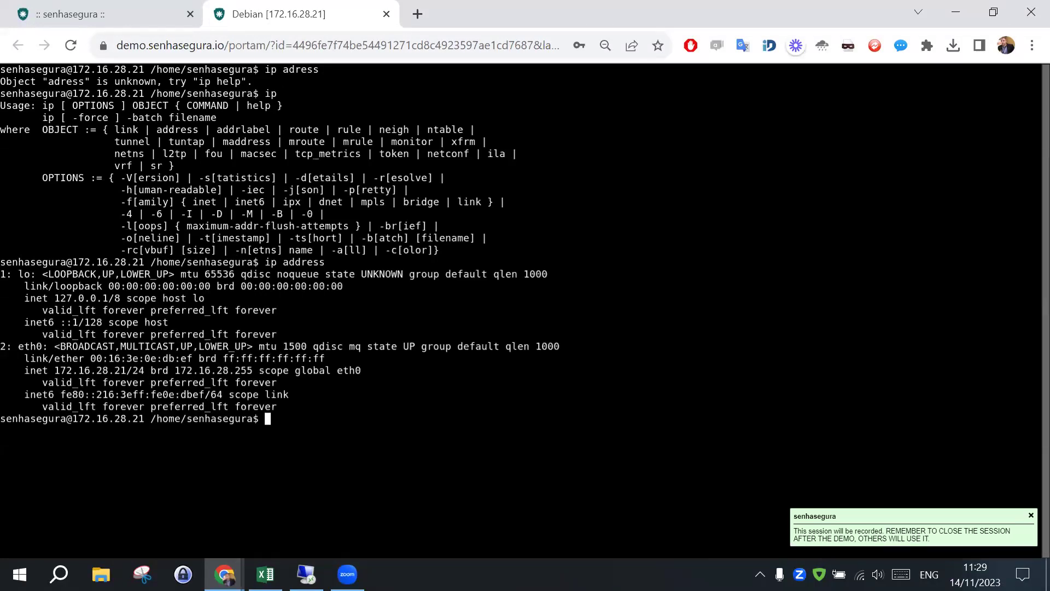
Step: Try to run the audited passwd command in the SSH session, and return to the senhasegura tab
{"action": "type", "text": "passwd"}
{"action": "key", "text": "Return"}
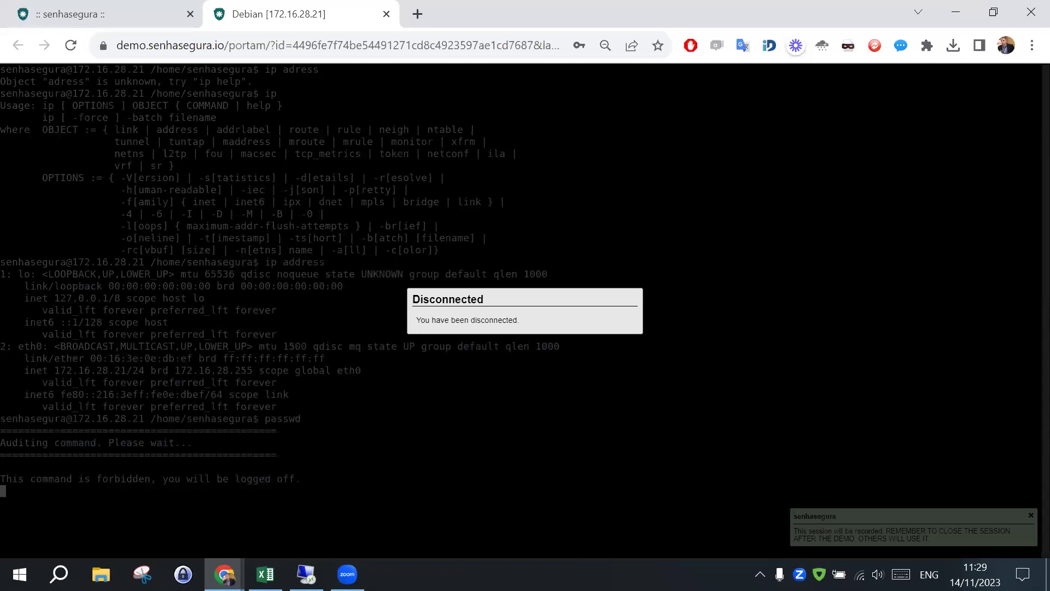
{"action": "left_click", "coordinate": [133, 15]}
Step: Examine the blocked passwd event in the audited command logs' events by user, within the user behavior module
{"action": "left_click", "coordinate": [158, 78]}
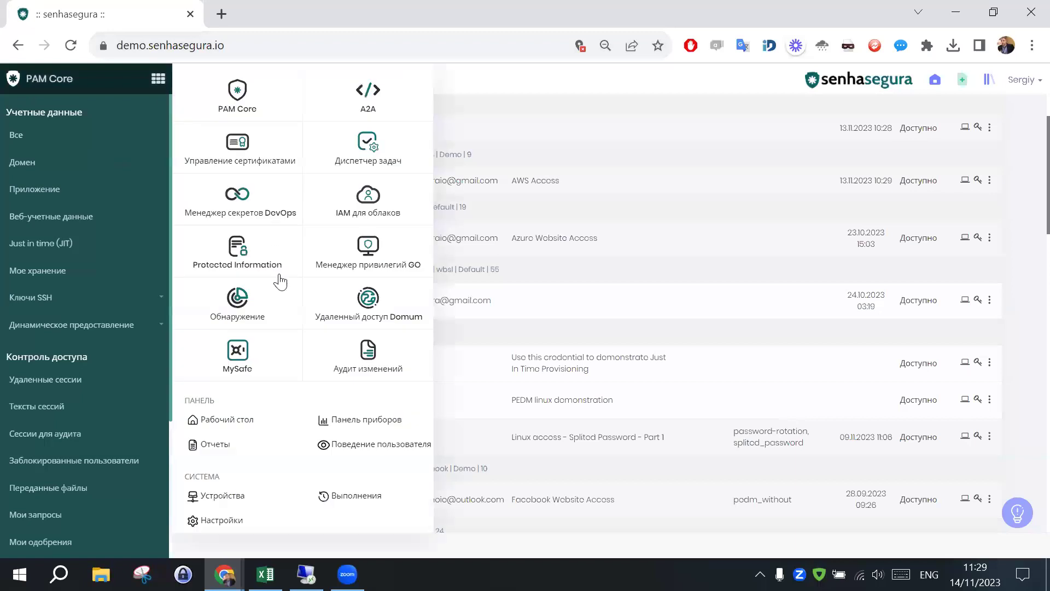
{"action": "left_click", "coordinate": [368, 447]}
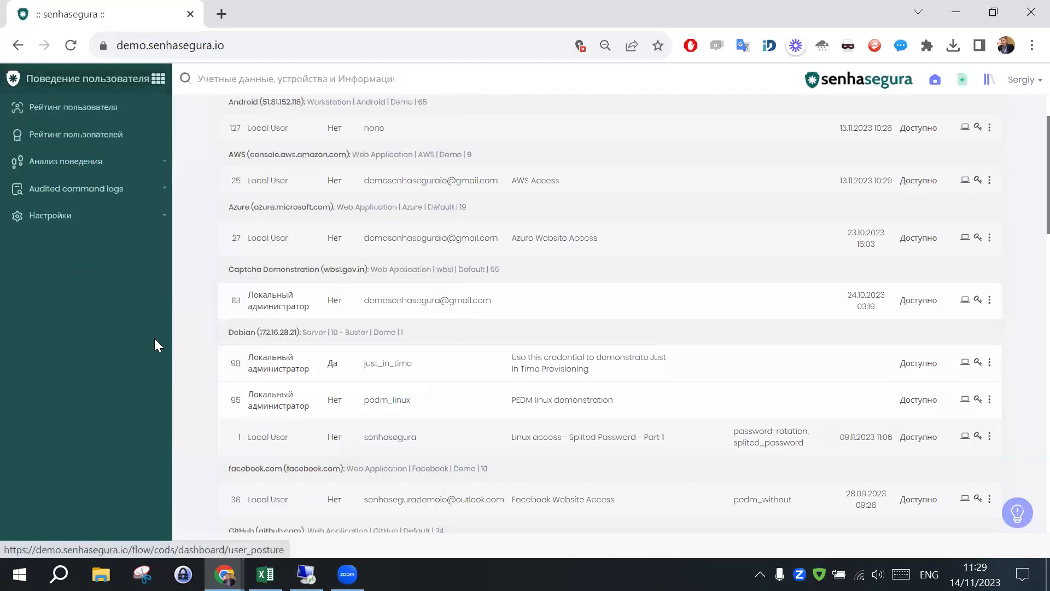
{"action": "left_click", "coordinate": [112, 190]}
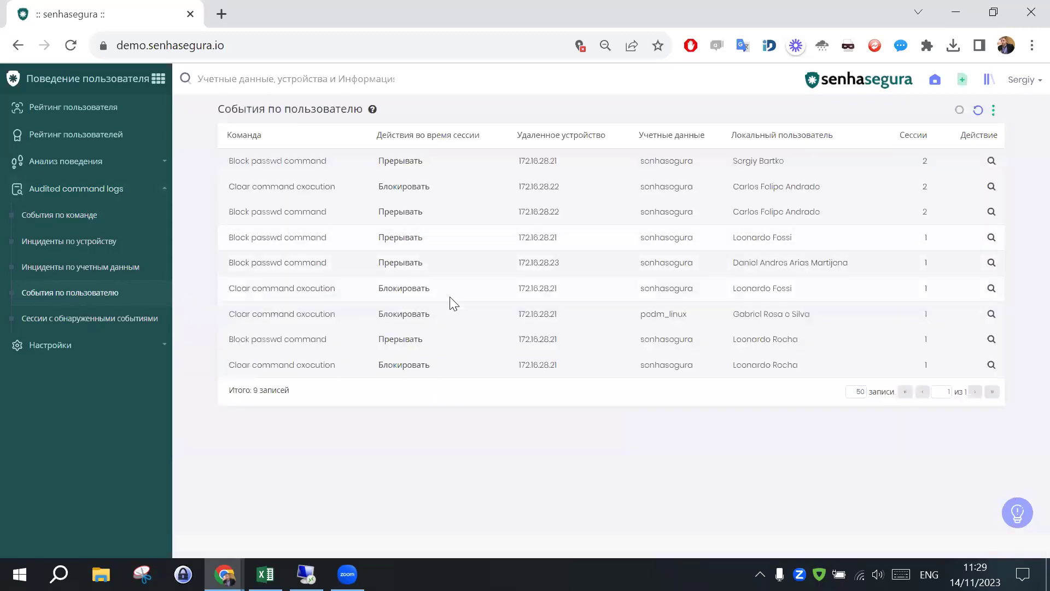
{"action": "left_click_drag", "start_coordinate": [792, 163], "coordinate": [210, 170]}
{"action": "left_click", "coordinate": [210, 170]}
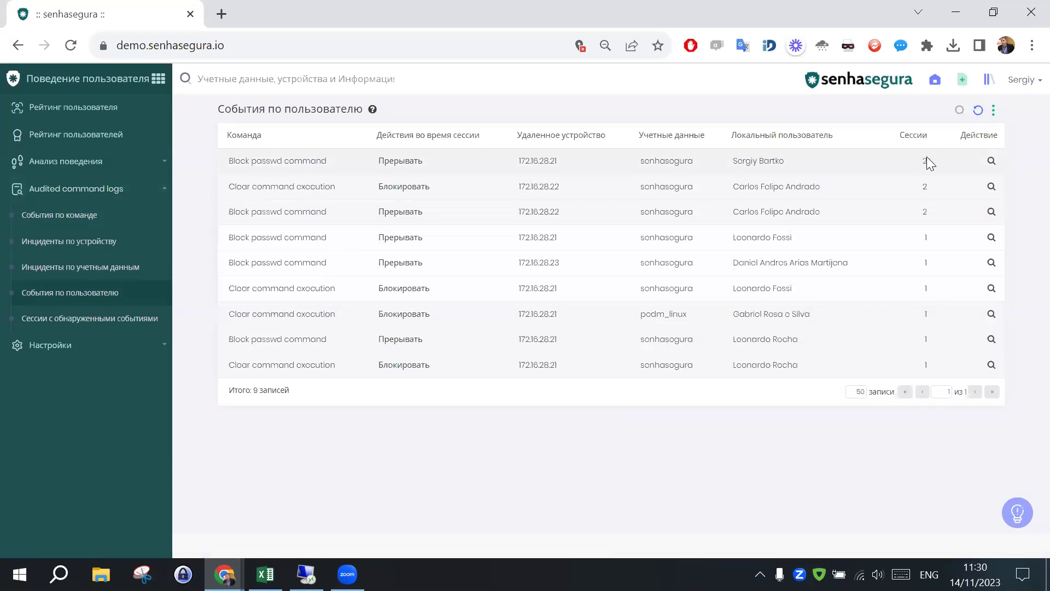
{"action": "left_click", "coordinate": [225, 287]}
Step: Review the user rating dashboard and open the behavior analysis report on accesses with unusual duration
{"action": "left_click", "coordinate": [158, 78]}
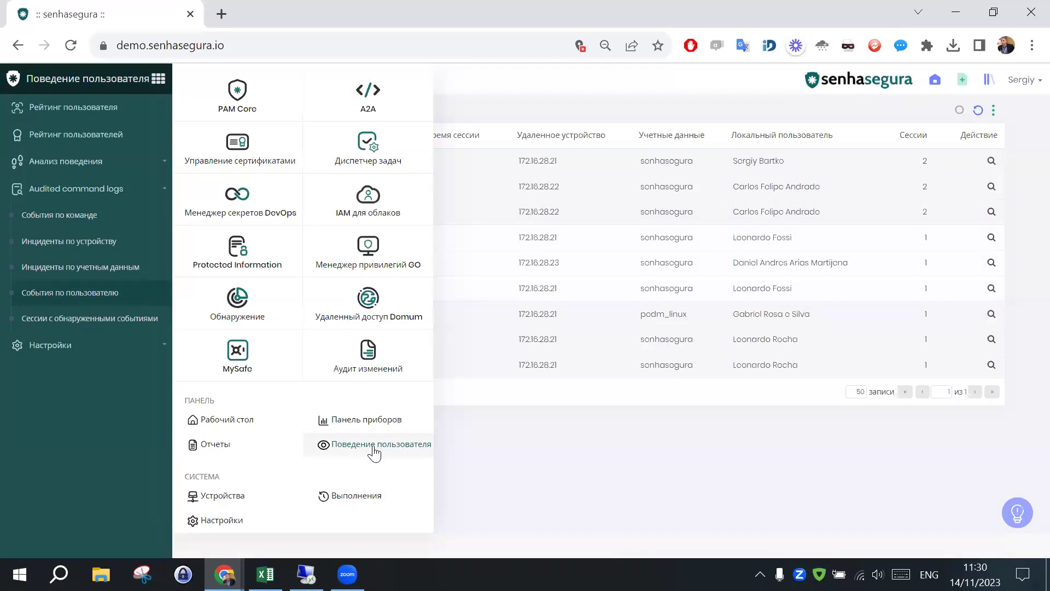
{"action": "left_click", "coordinate": [86, 107]}
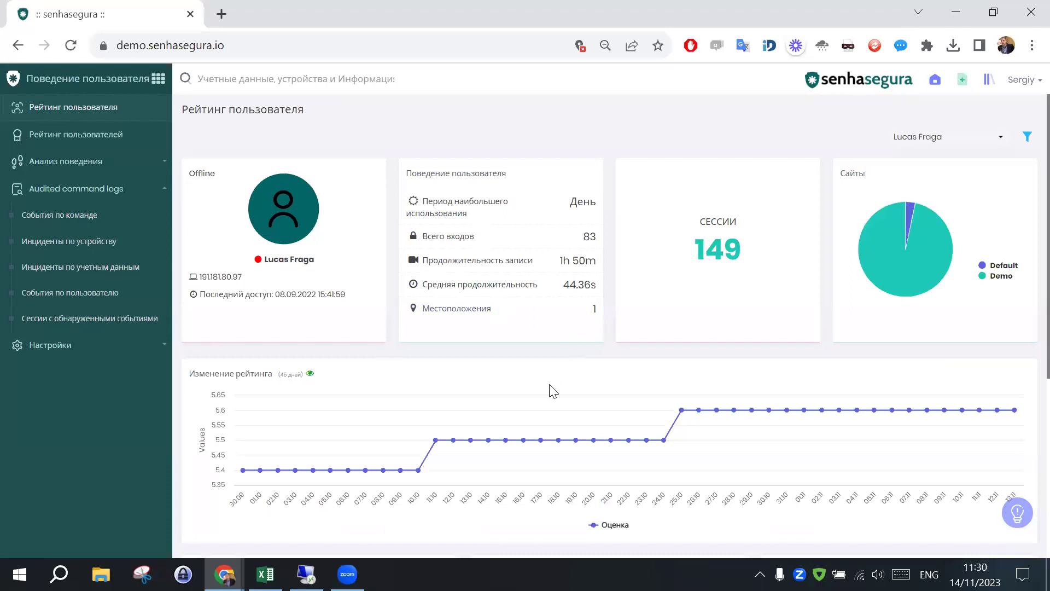
{"action": "scroll", "coordinate": [553, 392], "scroll_direction": "down", "scroll_amount": 5}
{"action": "scroll", "coordinate": [514, 387], "scroll_direction": "up", "scroll_amount": 6}
{"action": "left_click", "coordinate": [98, 164]}
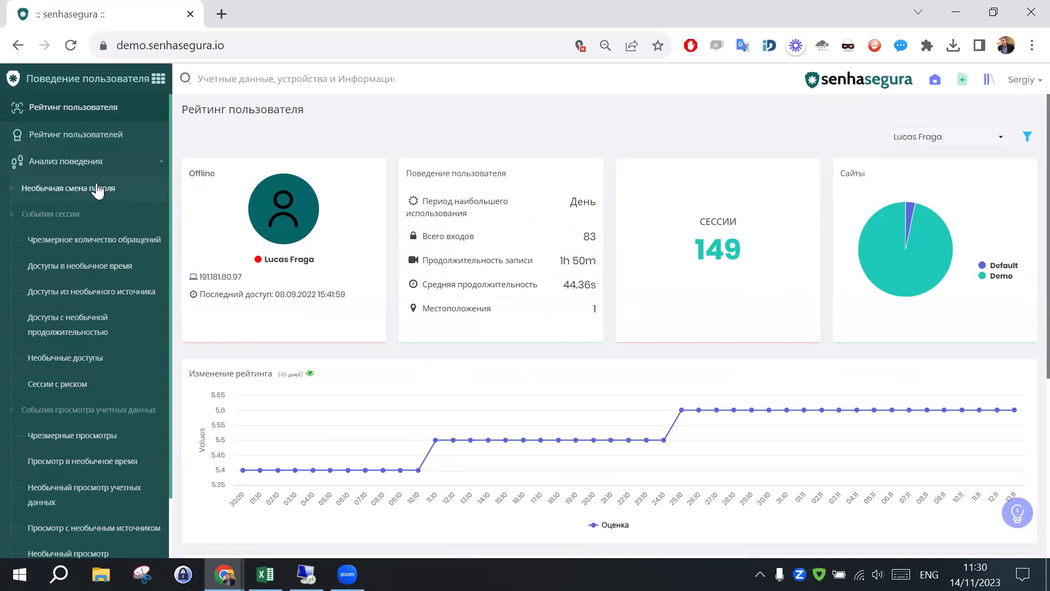
{"action": "left_click", "coordinate": [96, 333]}
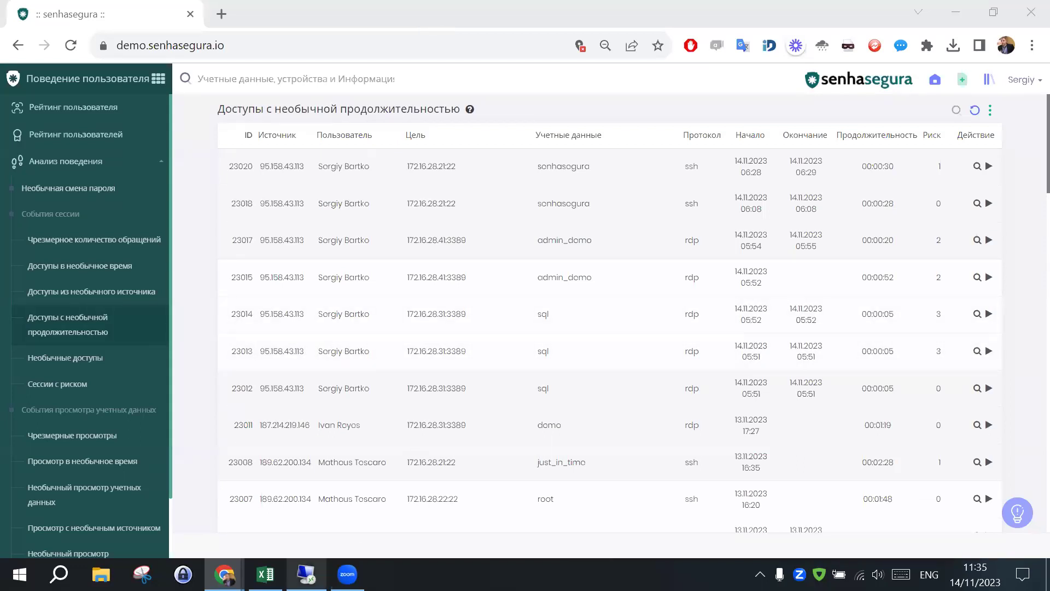
Step: Switch back to the remote desktop 10.29.17.47 and examine the session text log in PAM Core
{"action": "left_click", "coordinate": [306, 573]}
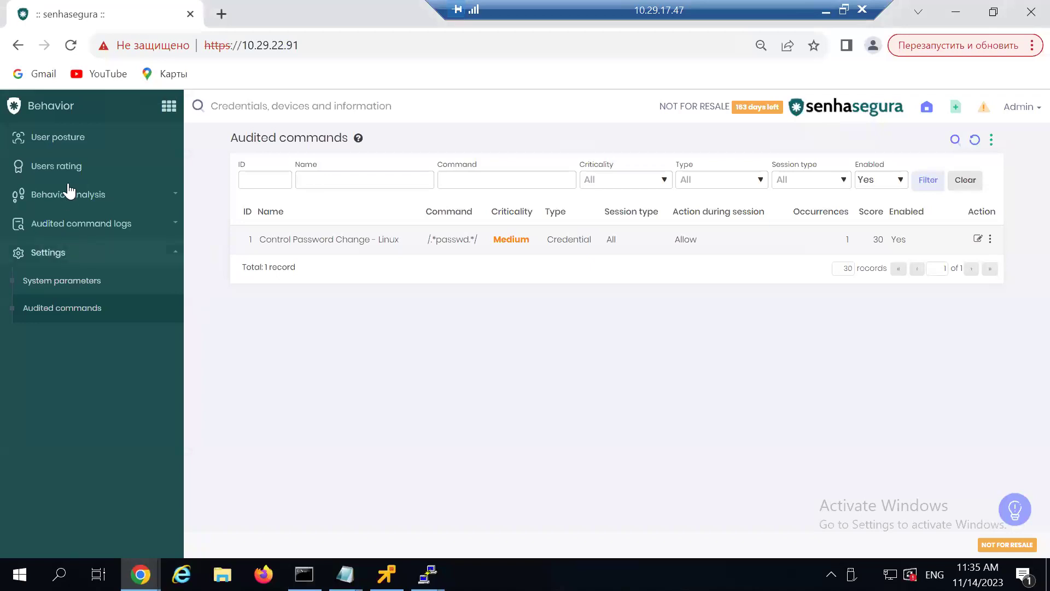
{"action": "left_click", "coordinate": [168, 106]}
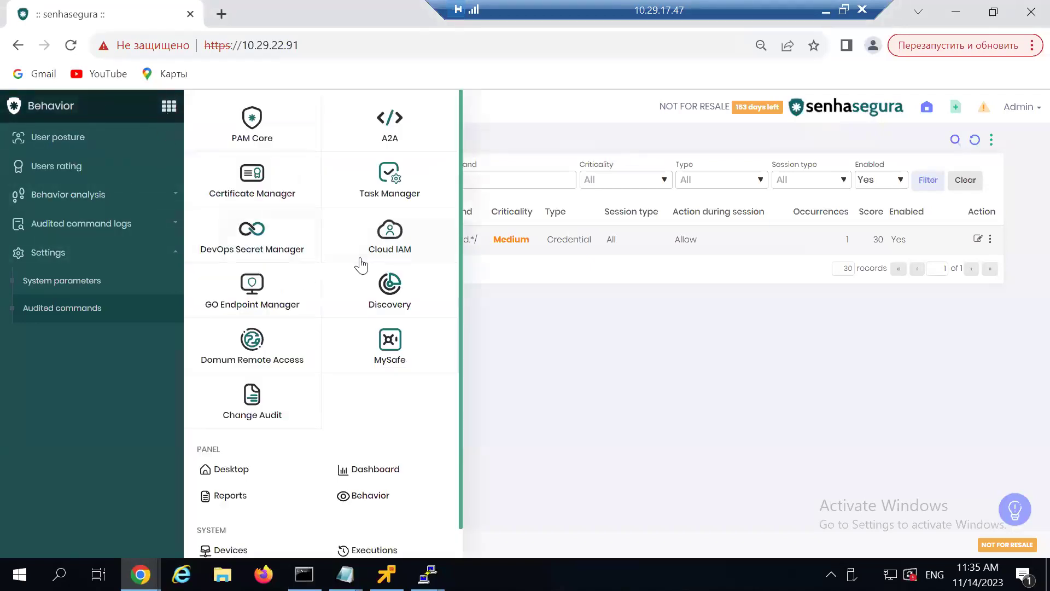
{"action": "left_click", "coordinate": [254, 140]}
{"action": "scroll", "coordinate": [82, 414], "scroll_direction": "down", "scroll_amount": 3}
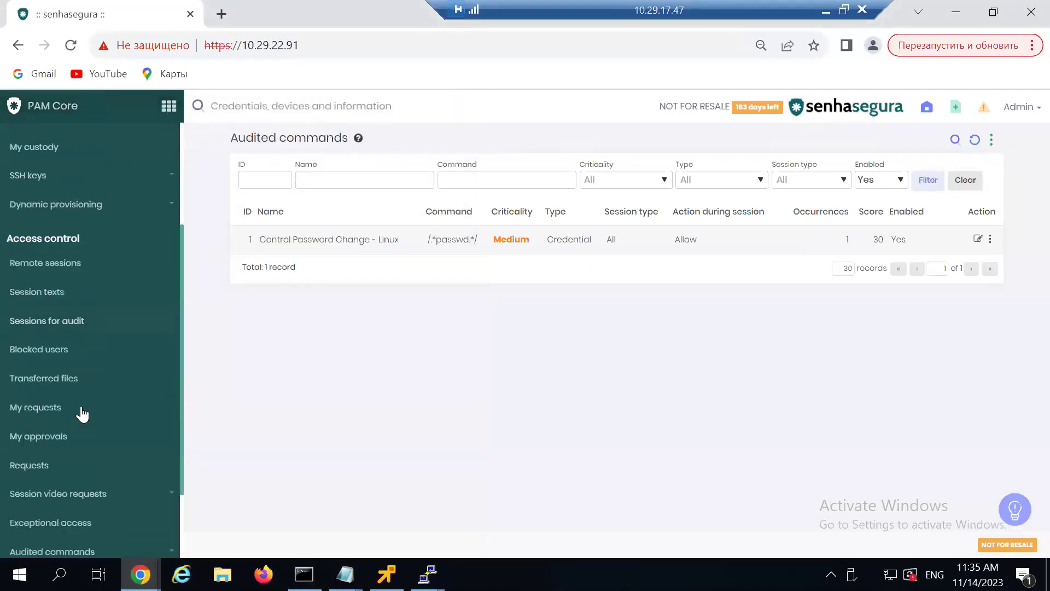
{"action": "left_click", "coordinate": [62, 320]}
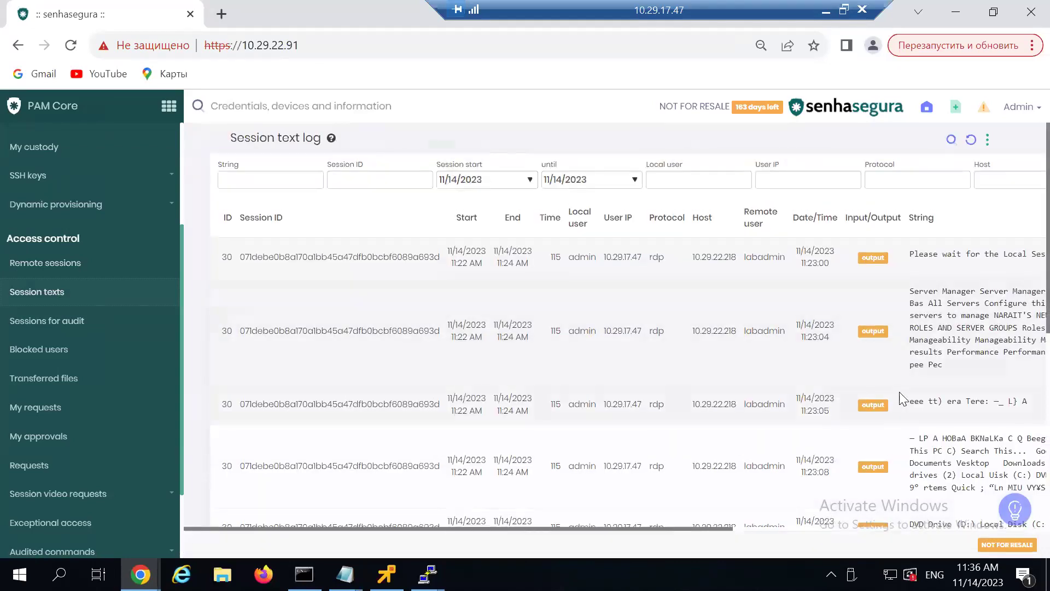
{"action": "scroll", "coordinate": [893, 375], "scroll_direction": "down", "scroll_amount": 8}
{"action": "scroll", "coordinate": [893, 375], "scroll_direction": "up", "scroll_amount": 8}
Step: Filter the session text log to sessions started from 11/1/2023 until 11/14/2023
{"action": "left_click", "coordinate": [446, 180]}
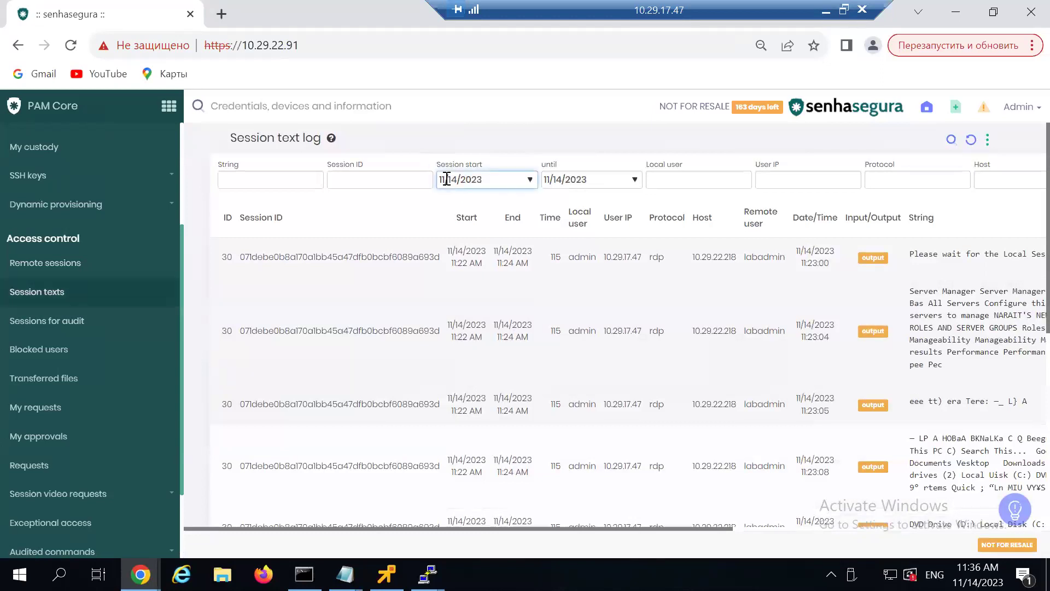
{"action": "left_click", "coordinate": [529, 183]}
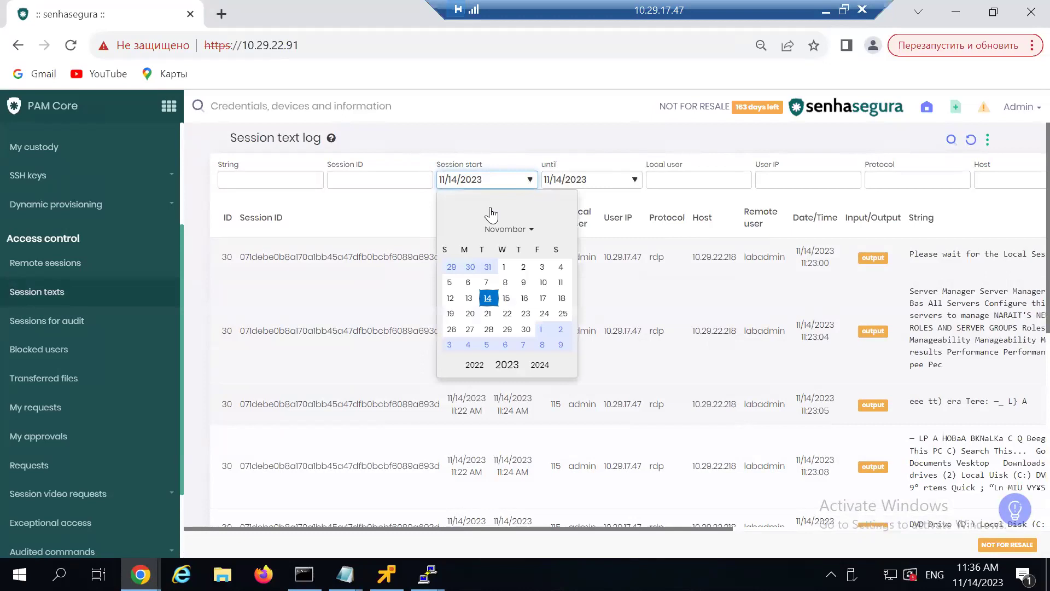
{"action": "left_click", "coordinate": [503, 267]}
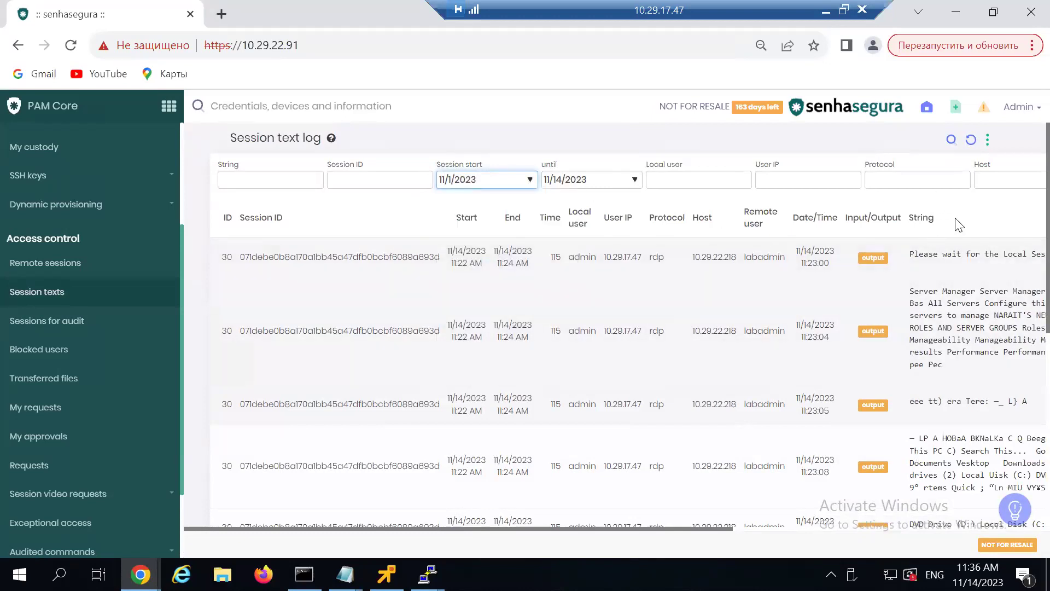
{"action": "key", "text": "ctrl+minus"}
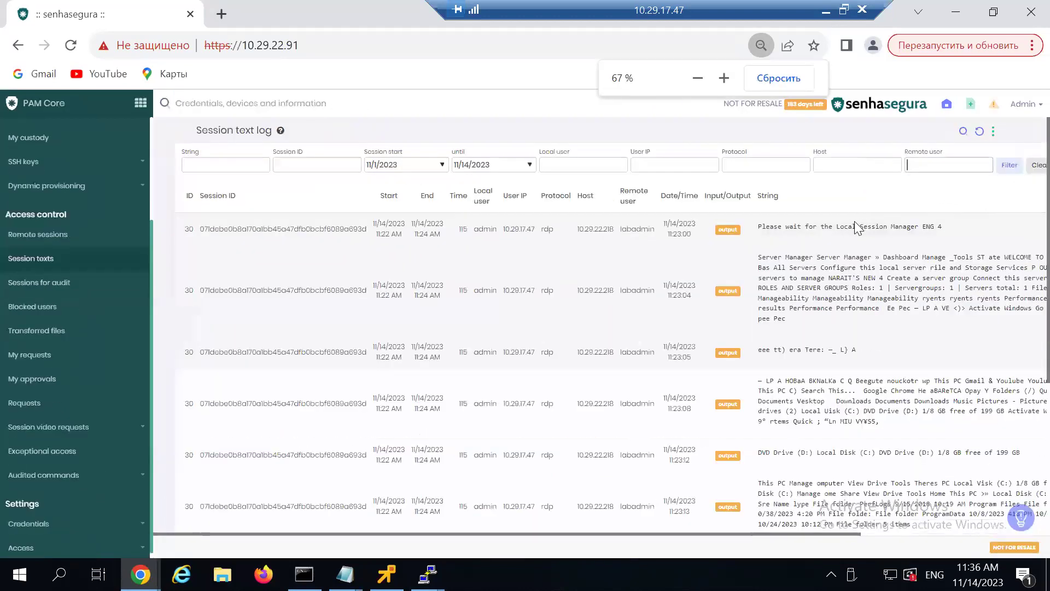
{"action": "key", "text": "Return"}
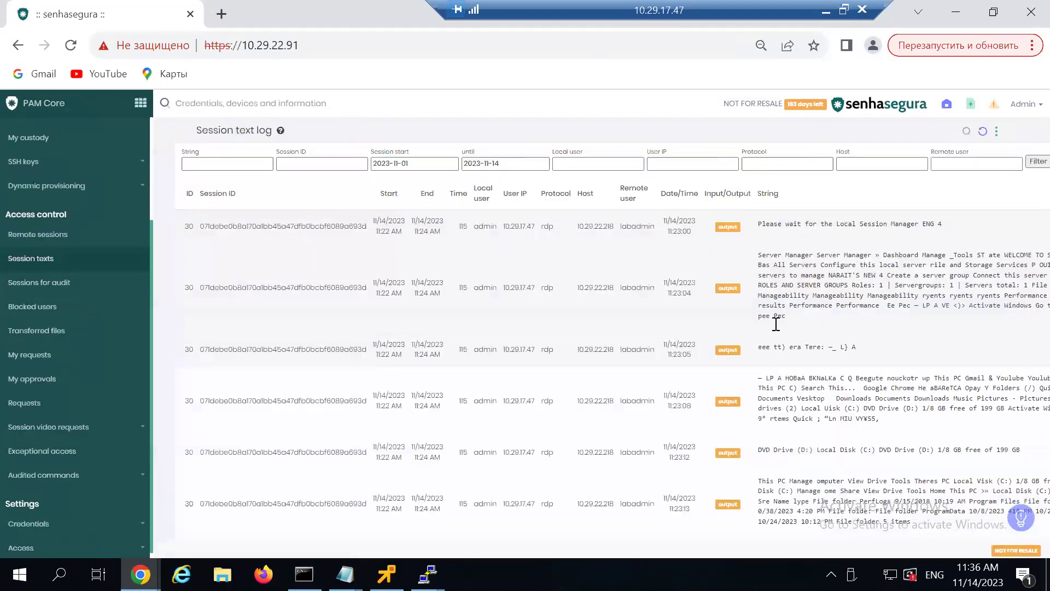
Step: Examine the filtered session text log from its newest to its oldest records, including the recorded strings
{"action": "scroll", "coordinate": [775, 324], "scroll_direction": "down", "scroll_amount": 20}
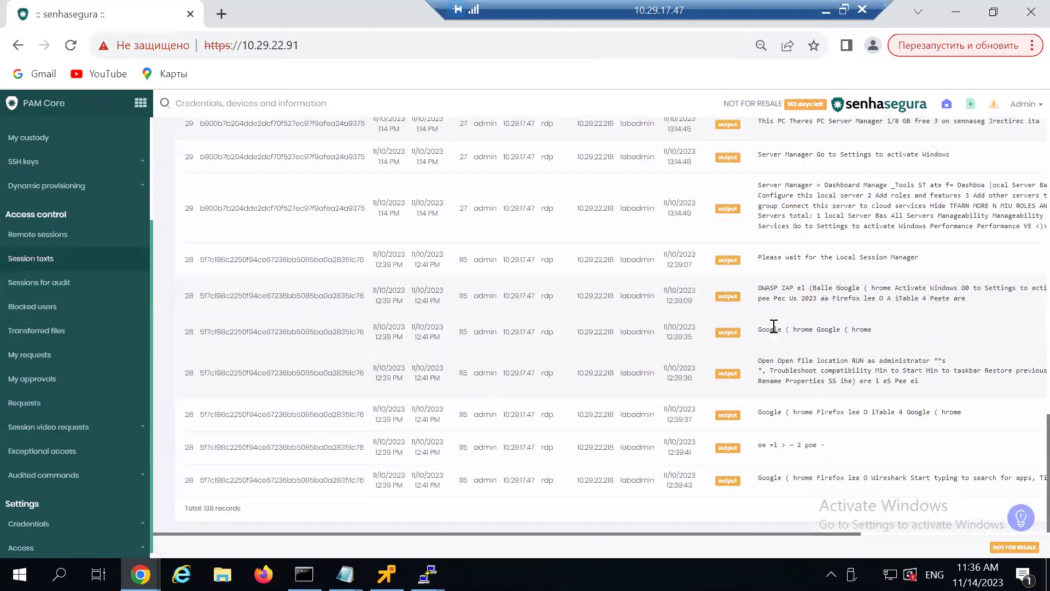
{"action": "scroll", "coordinate": [800, 312], "scroll_direction": "up", "scroll_amount": 20}
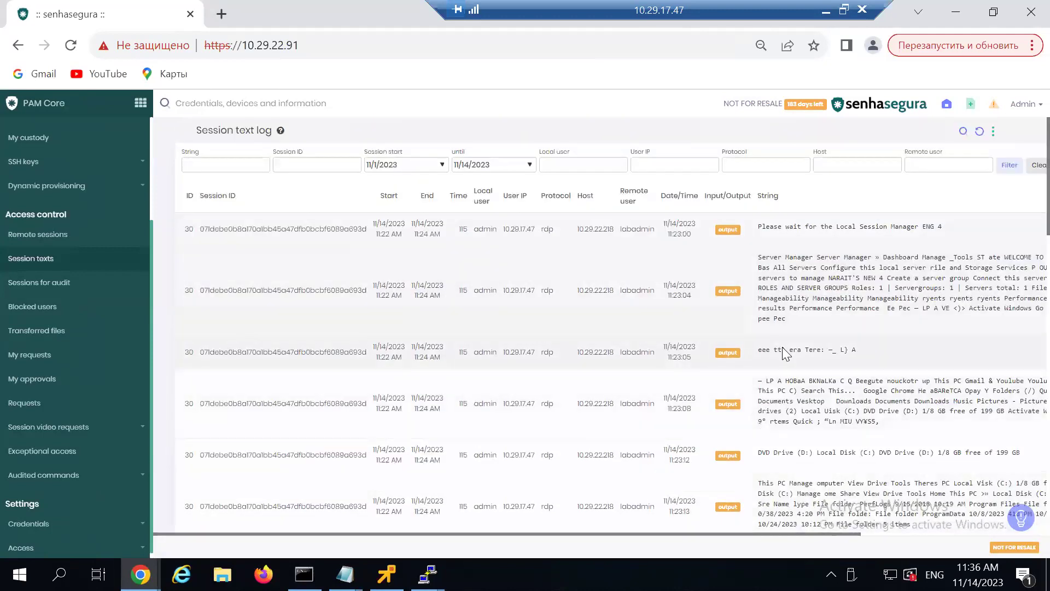
{"action": "scroll", "coordinate": [788, 355], "scroll_direction": "down", "scroll_amount": 20}
{"action": "scroll", "coordinate": [765, 407], "scroll_direction": "up", "scroll_amount": 20}
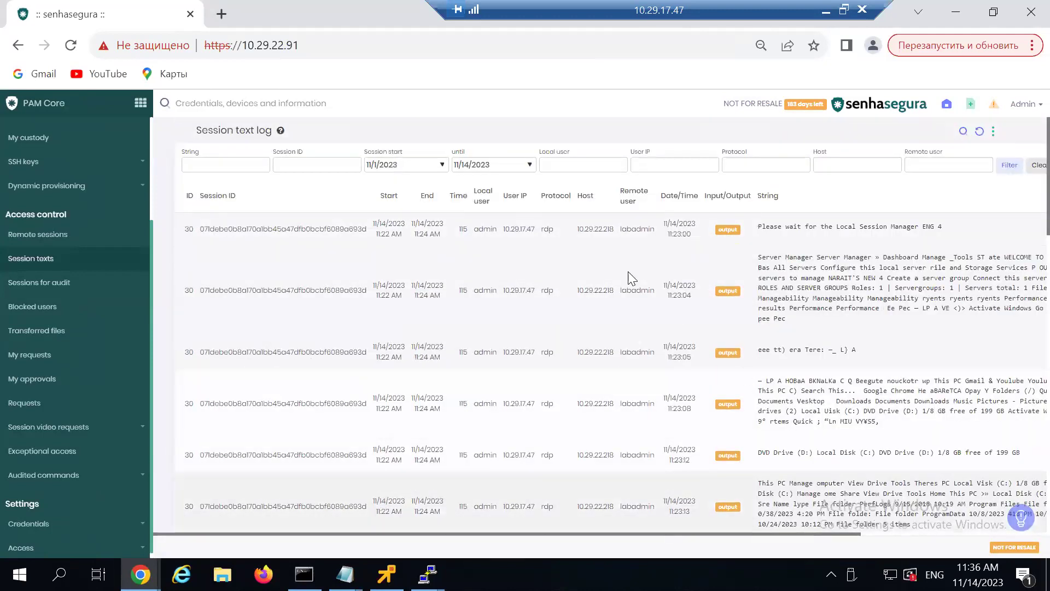
{"action": "left_click", "coordinate": [442, 165]}
{"action": "left_click", "coordinate": [442, 165]}
{"action": "scroll", "coordinate": [691, 342], "scroll_direction": "down", "scroll_amount": 20}
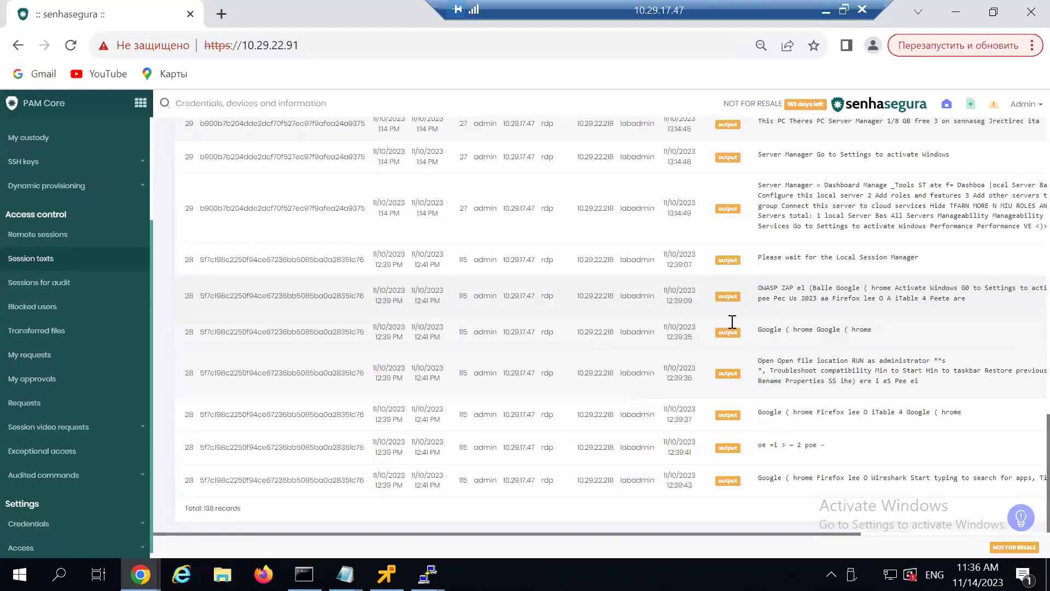
{"action": "scroll", "coordinate": [739, 308], "scroll_direction": "up", "scroll_amount": 20}
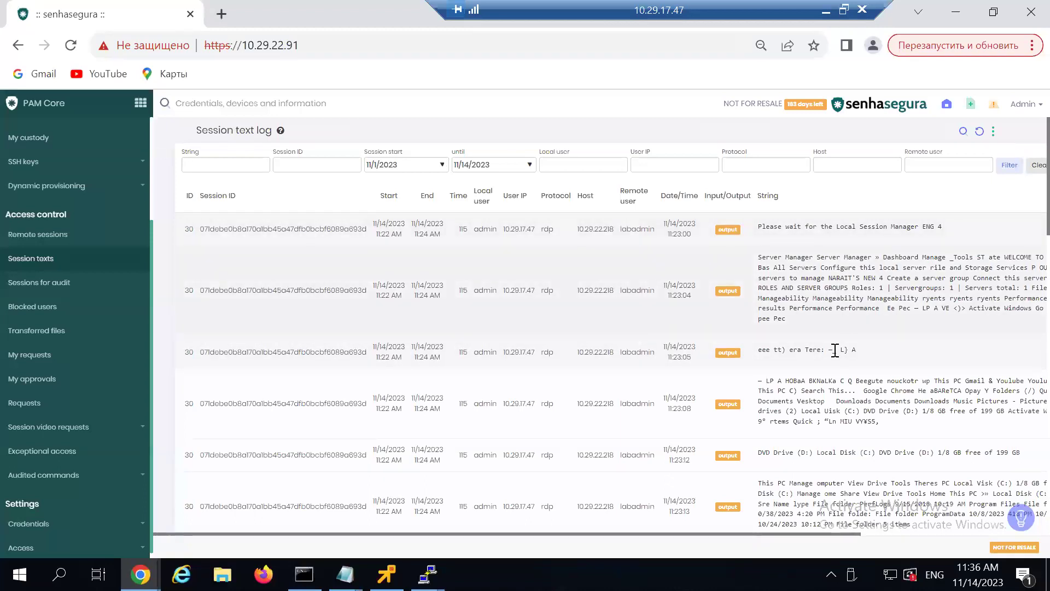
Step: Leave the remote desktop for the demo.senhasegura.io tab and show the String column of PAM Core's session text log
{"action": "left_click", "coordinate": [825, 10]}
{"action": "left_click", "coordinate": [159, 78]}
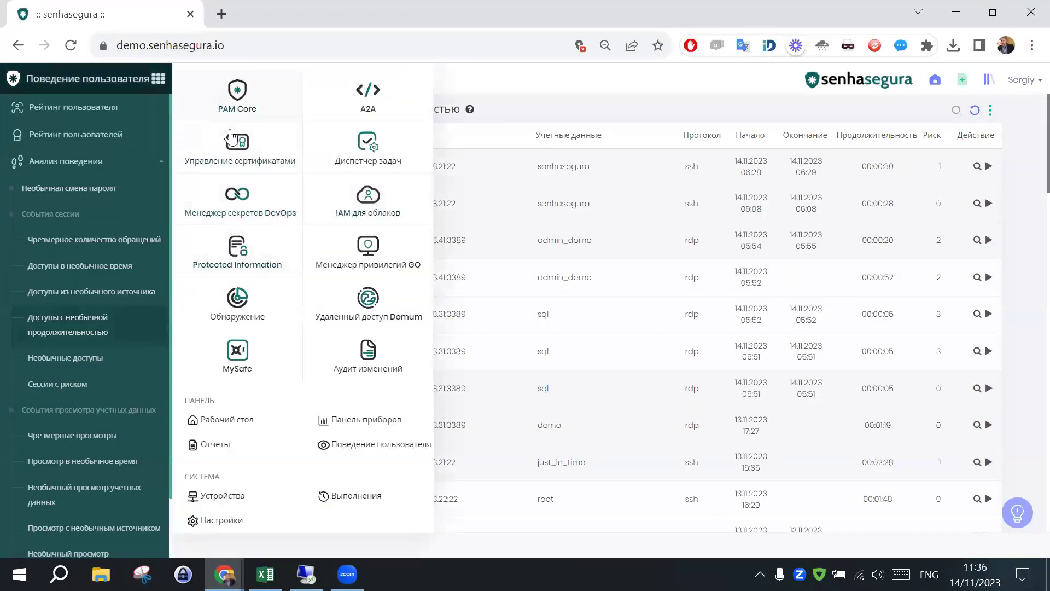
{"action": "left_click", "coordinate": [261, 97]}
{"action": "left_click", "coordinate": [74, 410]}
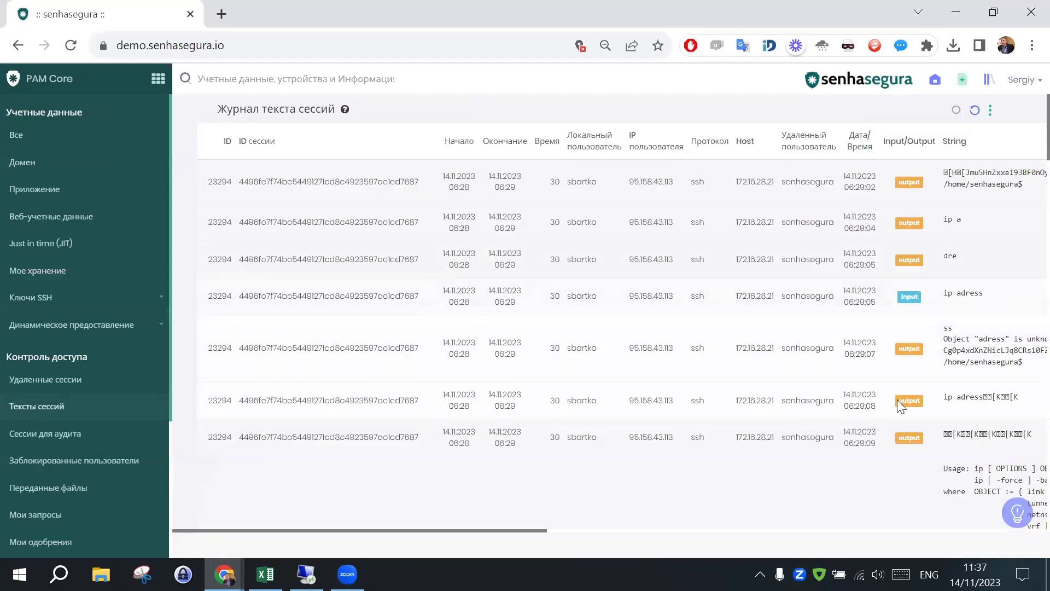
{"action": "left_click_drag", "start_coordinate": [523, 529], "coordinate": [656, 541]}
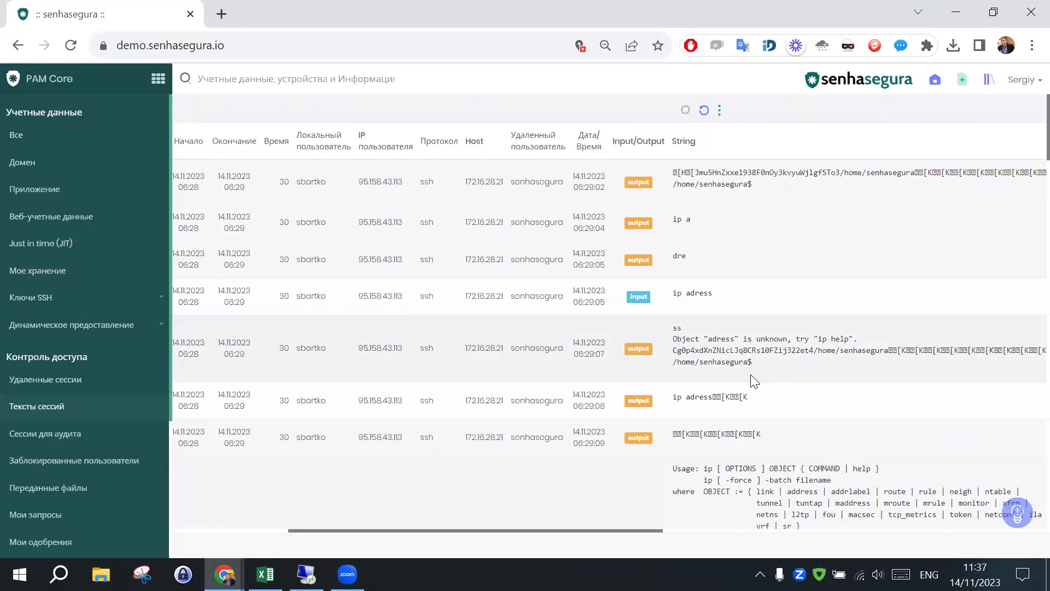
Step: Examine the log entries for the passwd command, highlighting its input, the auditing output and the forbidden-command output
{"action": "scroll", "coordinate": [754, 381], "scroll_direction": "down", "scroll_amount": 10}
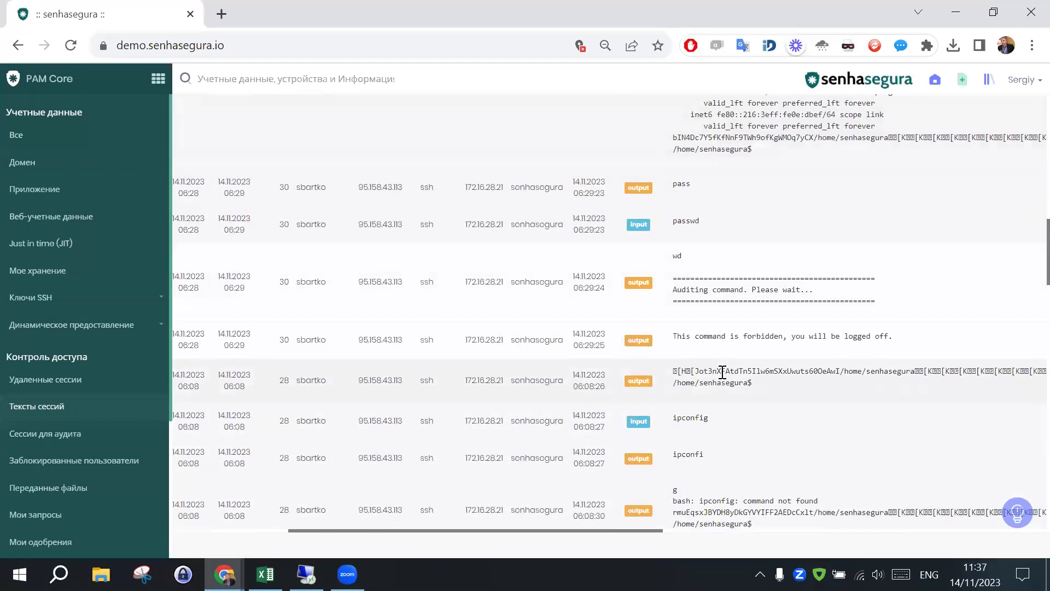
{"action": "left_click_drag", "start_coordinate": [634, 227], "coordinate": [708, 220]}
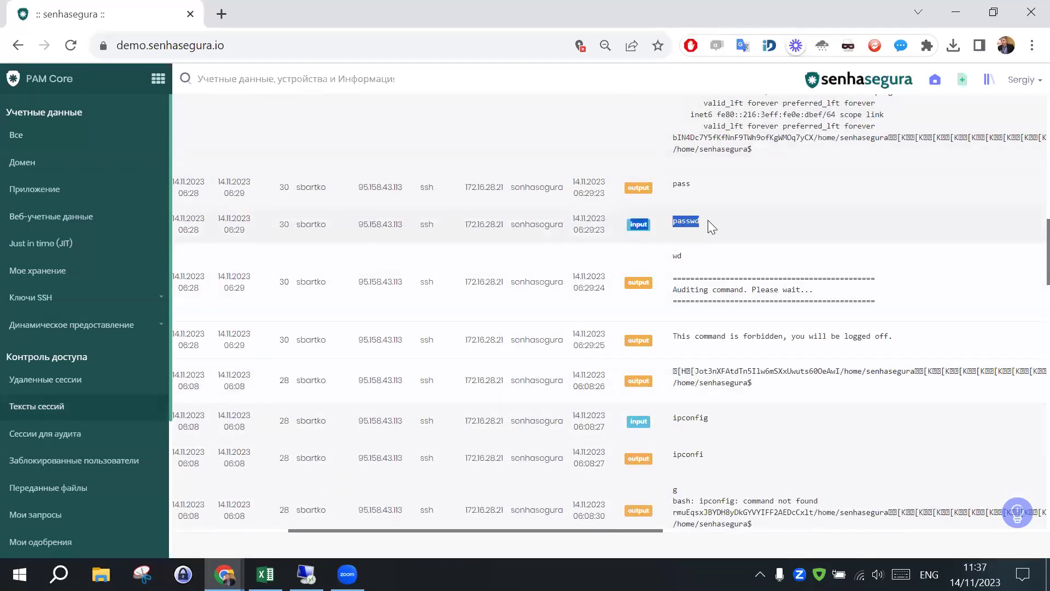
{"action": "left_click", "coordinate": [723, 319]}
{"action": "left_click_drag", "start_coordinate": [610, 259], "coordinate": [897, 307]}
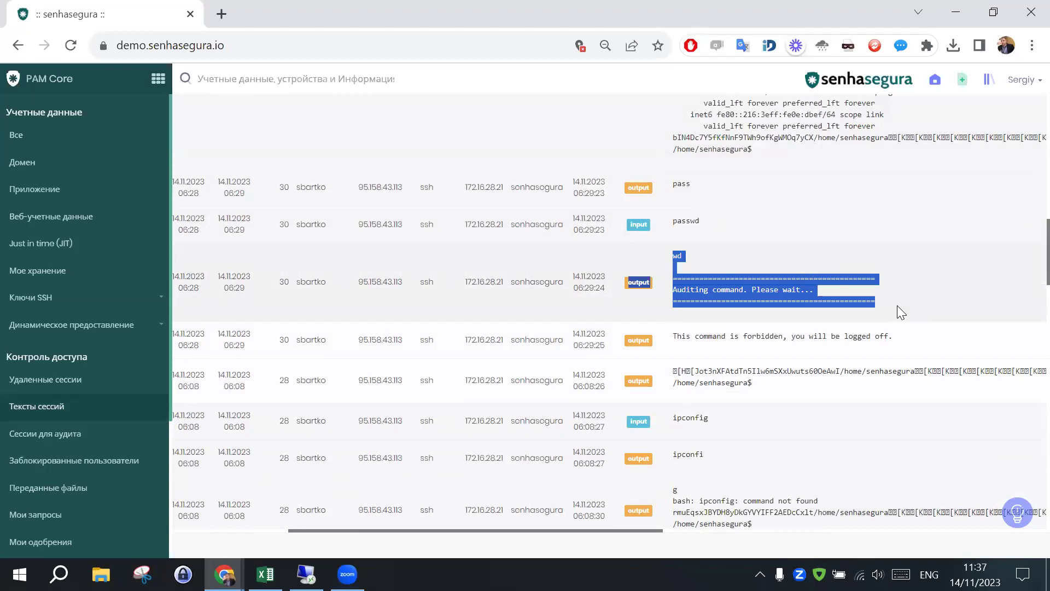
{"action": "left_click_drag", "start_coordinate": [900, 339], "coordinate": [700, 345]}
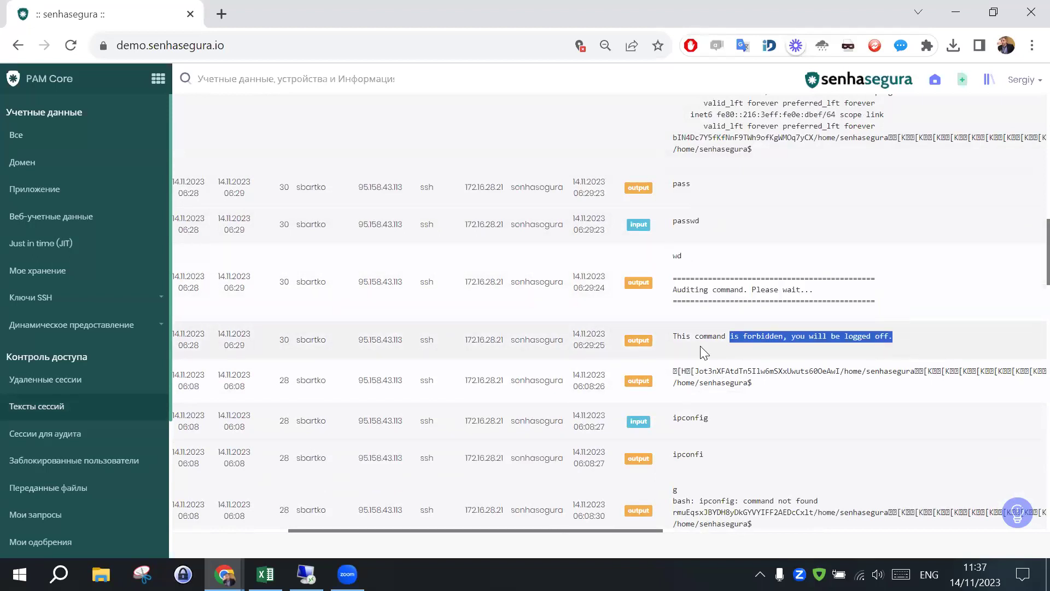
{"action": "left_click_drag", "start_coordinate": [633, 308], "coordinate": [662, 293]}
{"action": "left_click", "coordinate": [673, 307]}
{"action": "scroll", "coordinate": [700, 383], "scroll_direction": "down", "scroll_amount": 2}
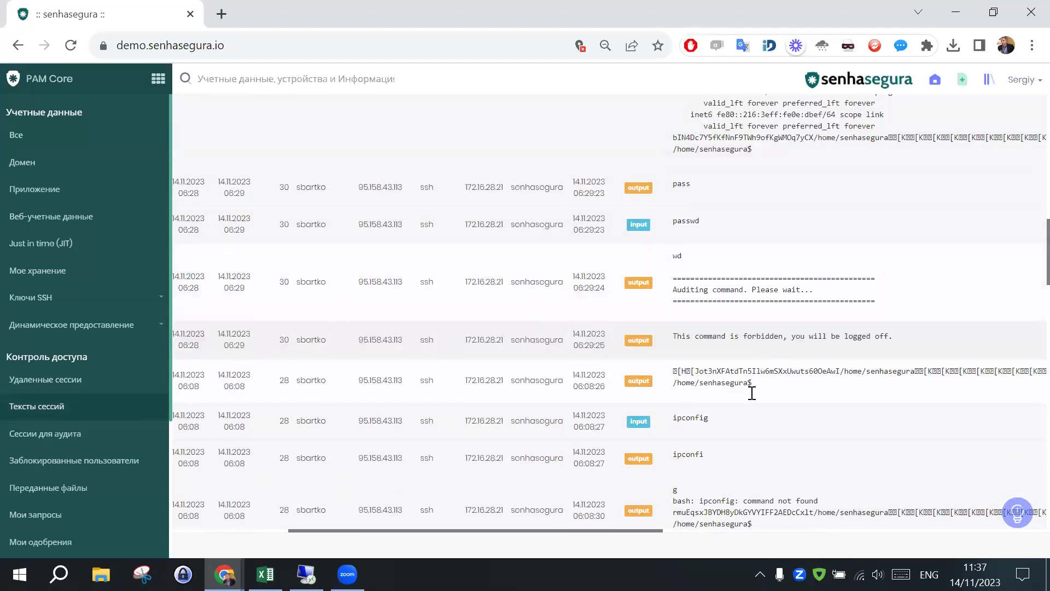
Step: Look through the remaining SSH and RDP entries of the session text log and return to its first records
{"action": "scroll", "coordinate": [712, 405], "scroll_direction": "down", "scroll_amount": 10}
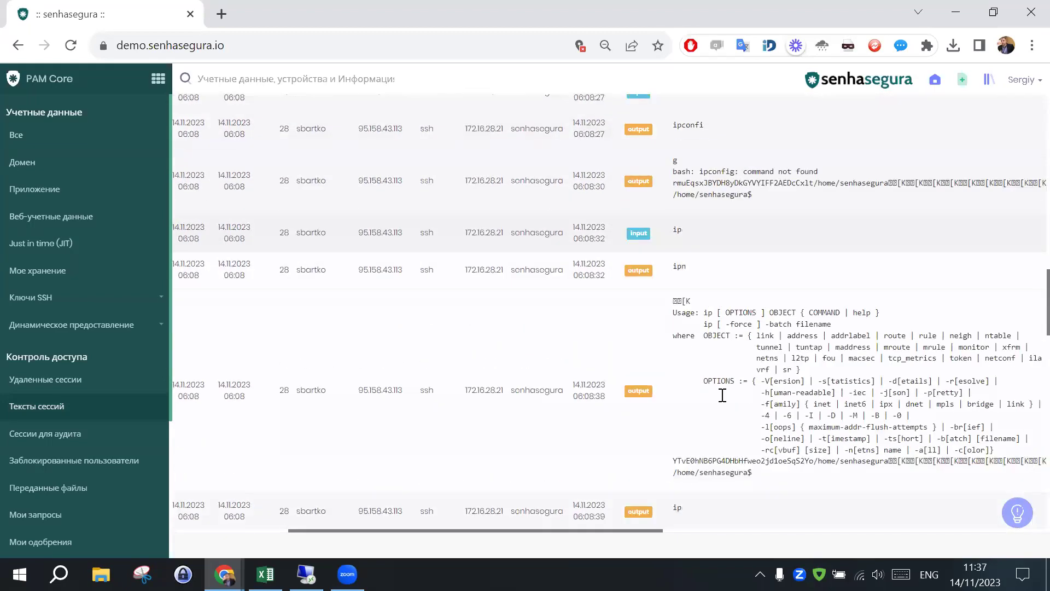
{"action": "scroll", "coordinate": [722, 395], "scroll_direction": "down", "scroll_amount": 12}
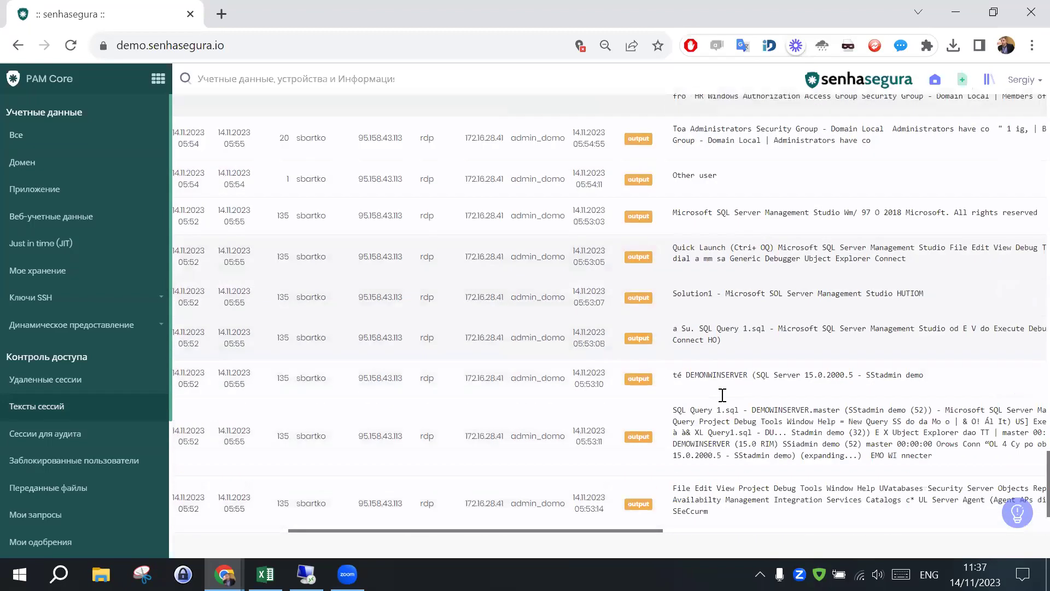
{"action": "scroll", "coordinate": [720, 395], "scroll_direction": "up", "scroll_amount": 20}
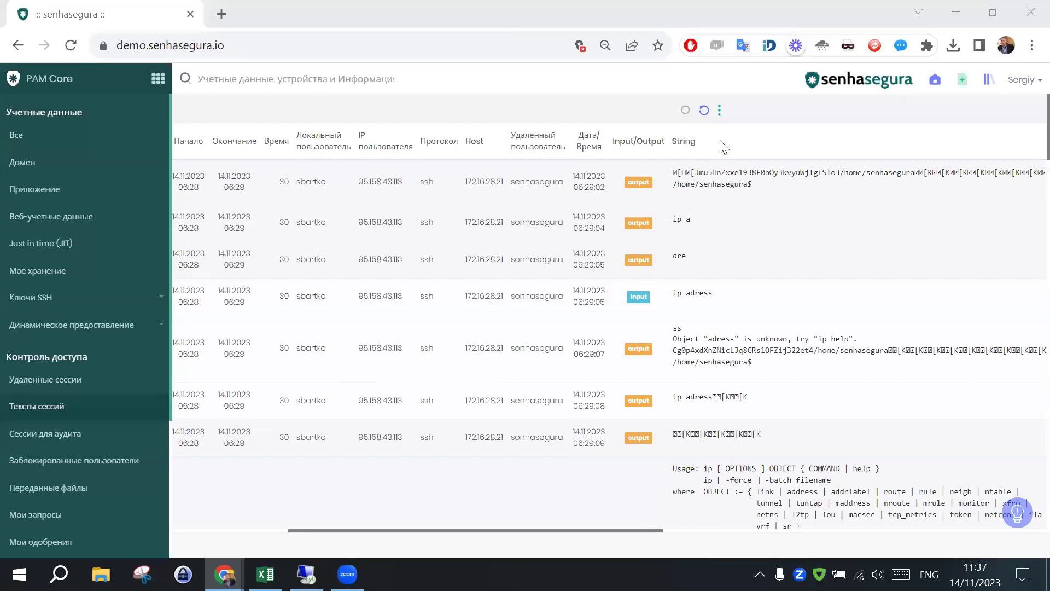
{"action": "scroll", "coordinate": [361, 186], "scroll_direction": "down", "scroll_amount": 2}
{"action": "scroll", "coordinate": [367, 202], "scroll_direction": "up", "scroll_amount": 2}
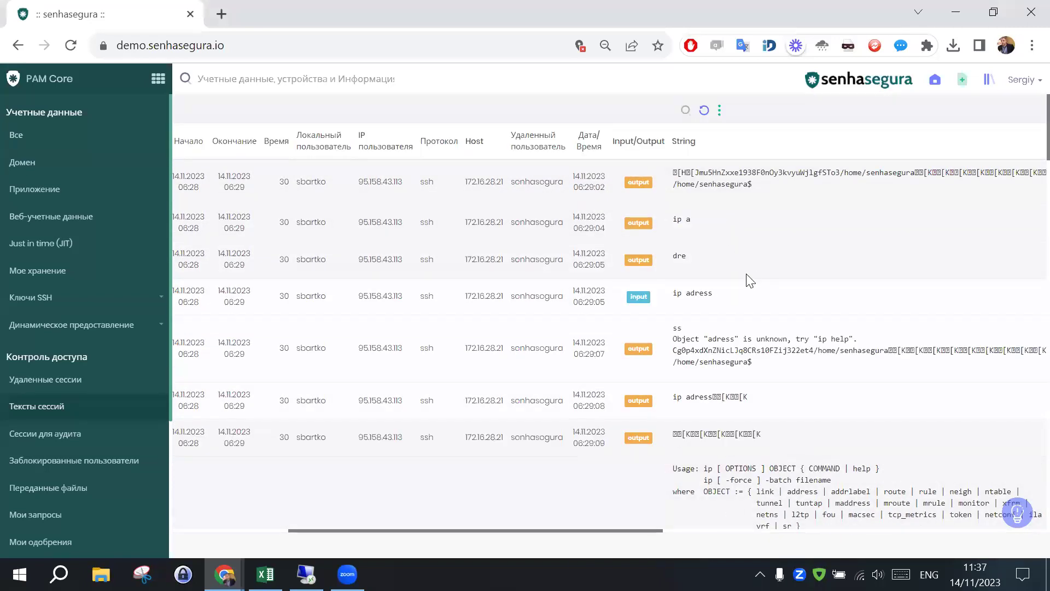
{"action": "left_click_drag", "start_coordinate": [361, 529], "coordinate": [185, 529]}
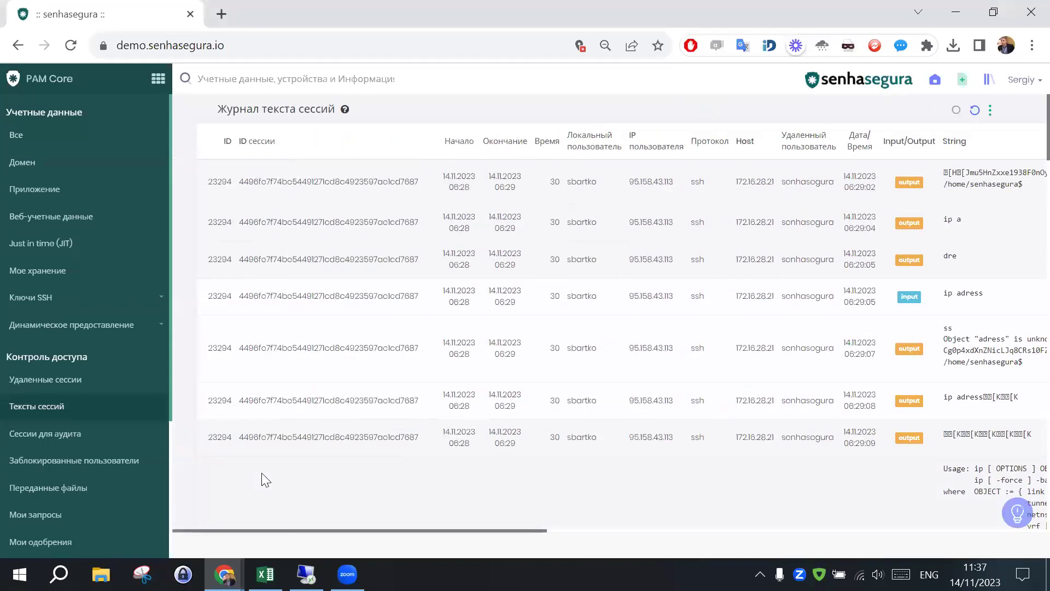
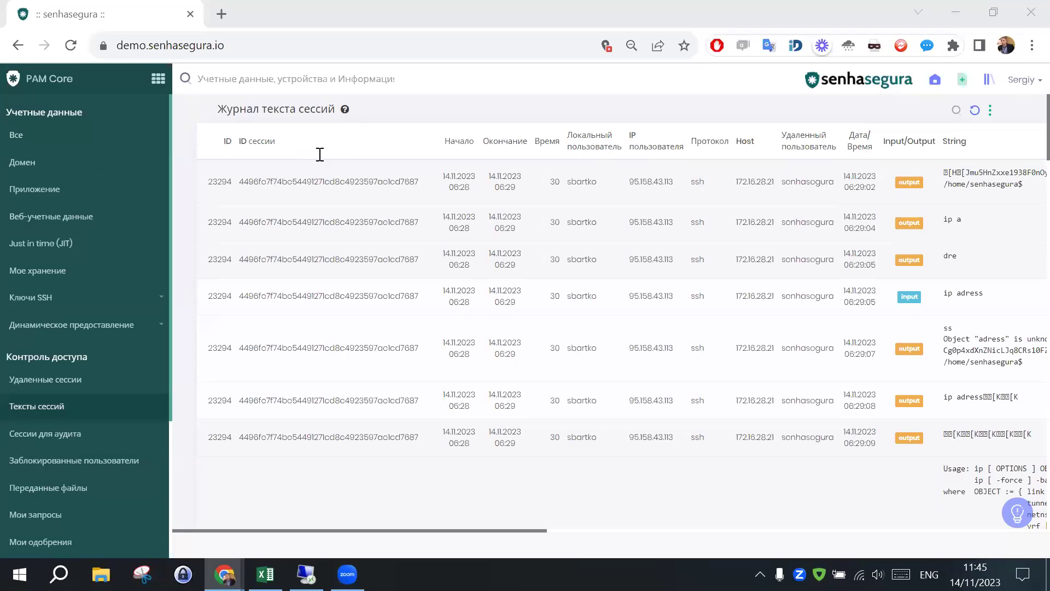
Step: Open the list of all access credentials in PAM Core and look through it down to the Windows Server 2016 Standard credentials
{"action": "left_click", "coordinate": [637, 243]}
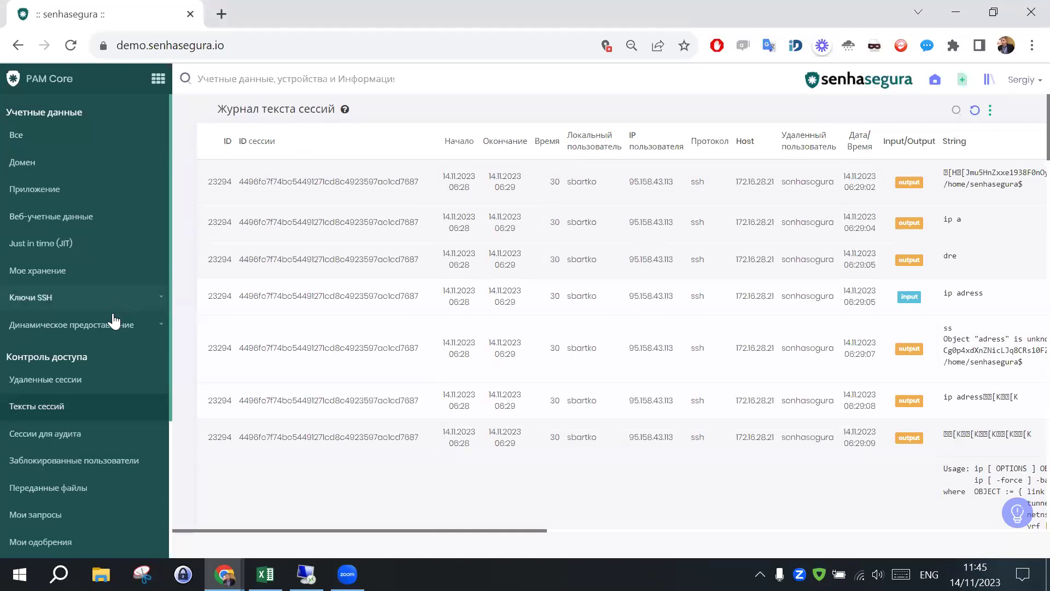
{"action": "left_click", "coordinate": [158, 79]}
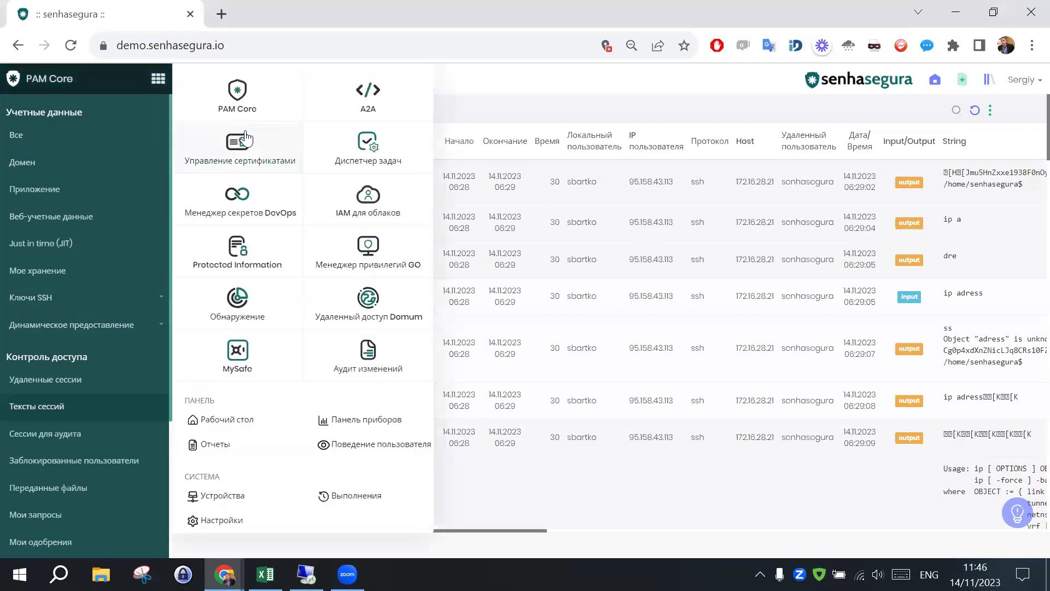
{"action": "left_click", "coordinate": [248, 112]}
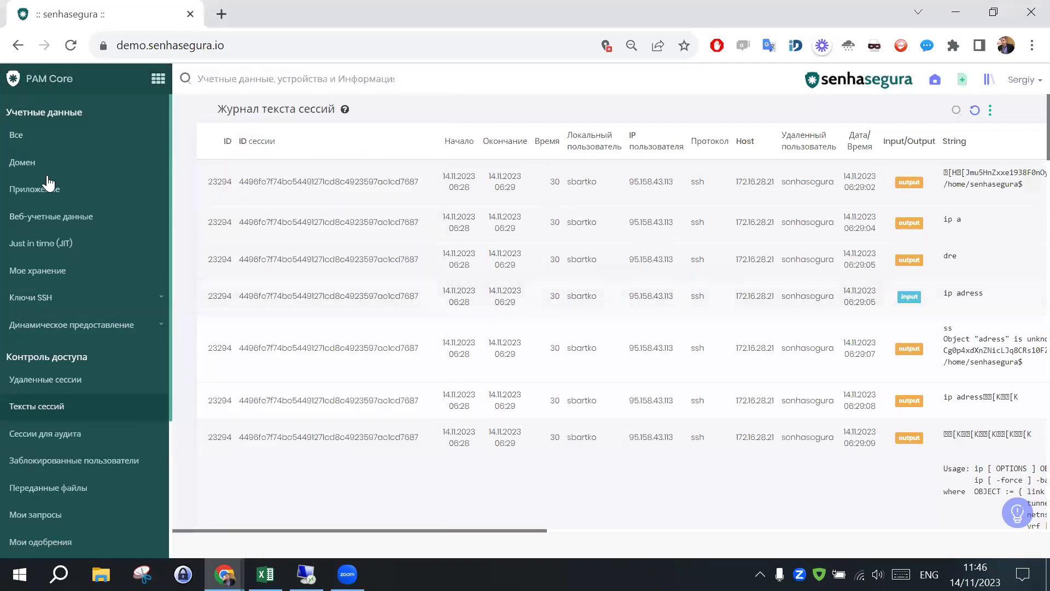
{"action": "left_click", "coordinate": [25, 144]}
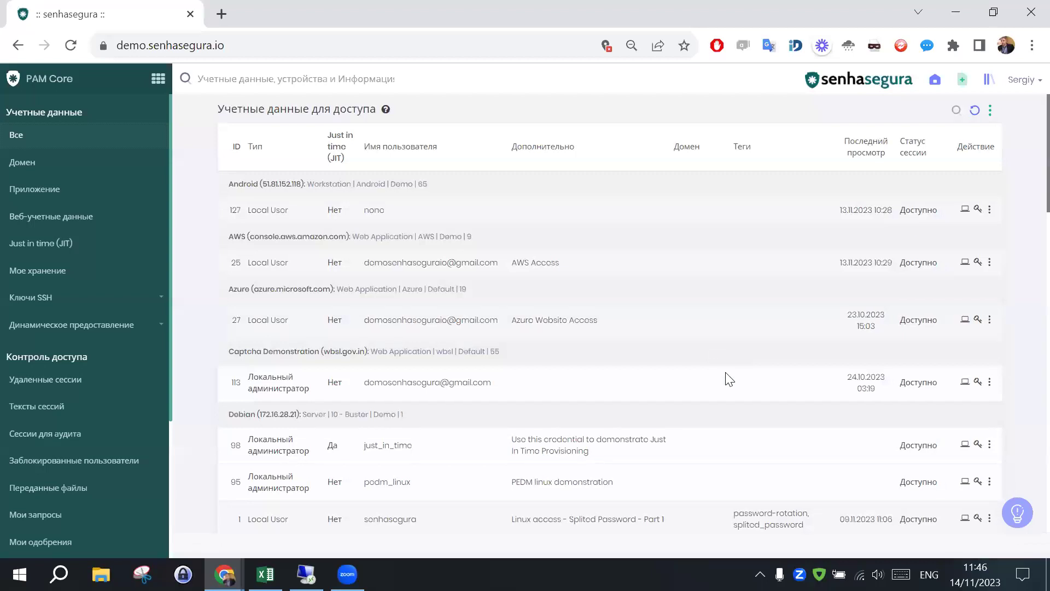
{"action": "scroll", "coordinate": [766, 387], "scroll_direction": "down", "scroll_amount": 2}
{"action": "scroll", "coordinate": [766, 387], "scroll_direction": "down", "scroll_amount": 3}
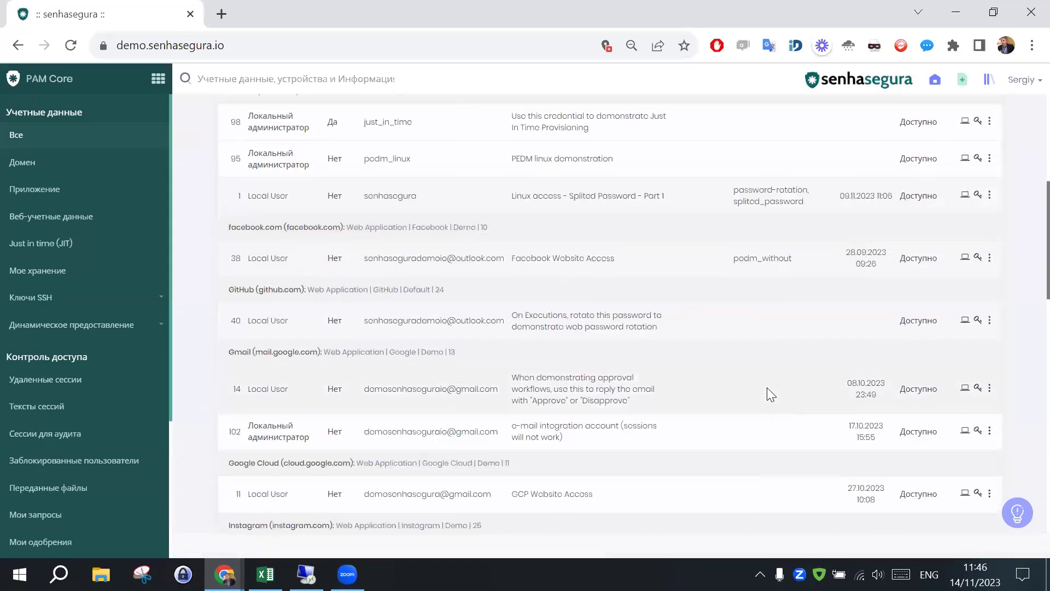
{"action": "scroll", "coordinate": [766, 387], "scroll_direction": "up", "scroll_amount": 6}
{"action": "scroll", "coordinate": [768, 392], "scroll_direction": "down", "scroll_amount": 15}
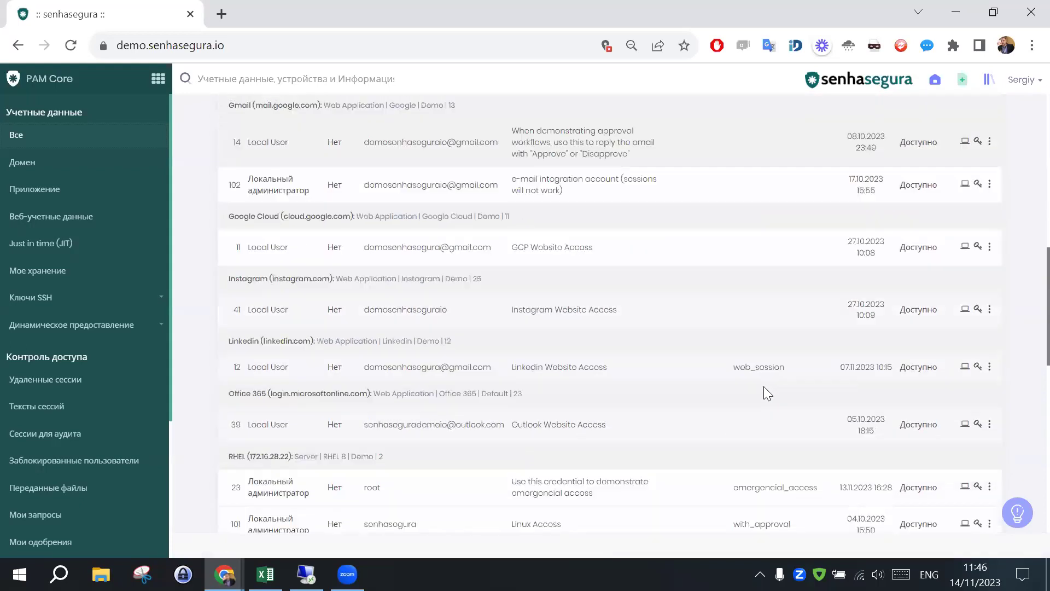
{"action": "scroll", "coordinate": [710, 397], "scroll_direction": "down", "scroll_amount": 6}
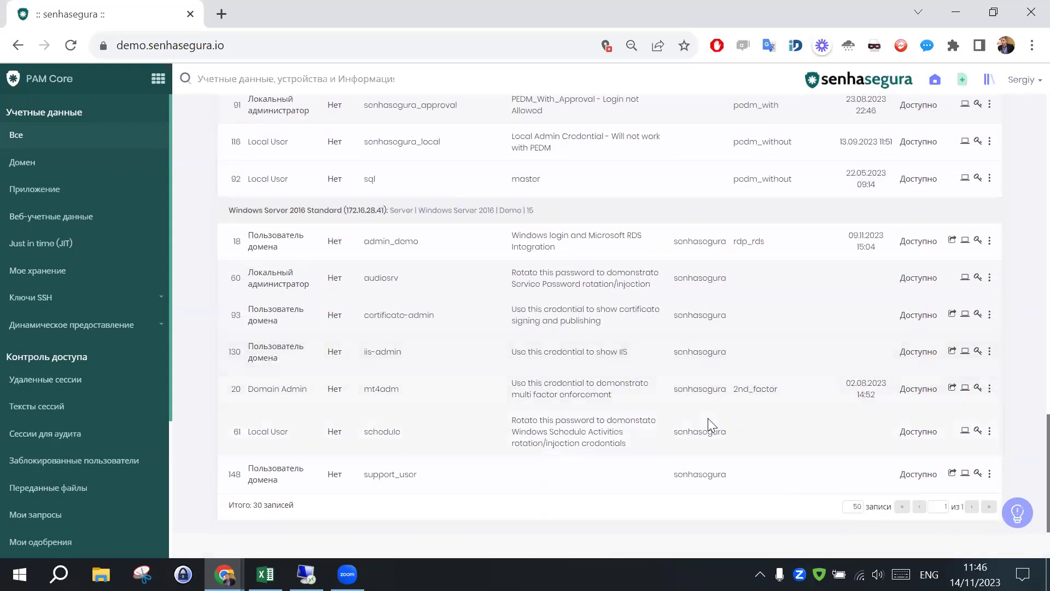
{"action": "scroll", "coordinate": [707, 391], "scroll_direction": "up", "scroll_amount": 1}
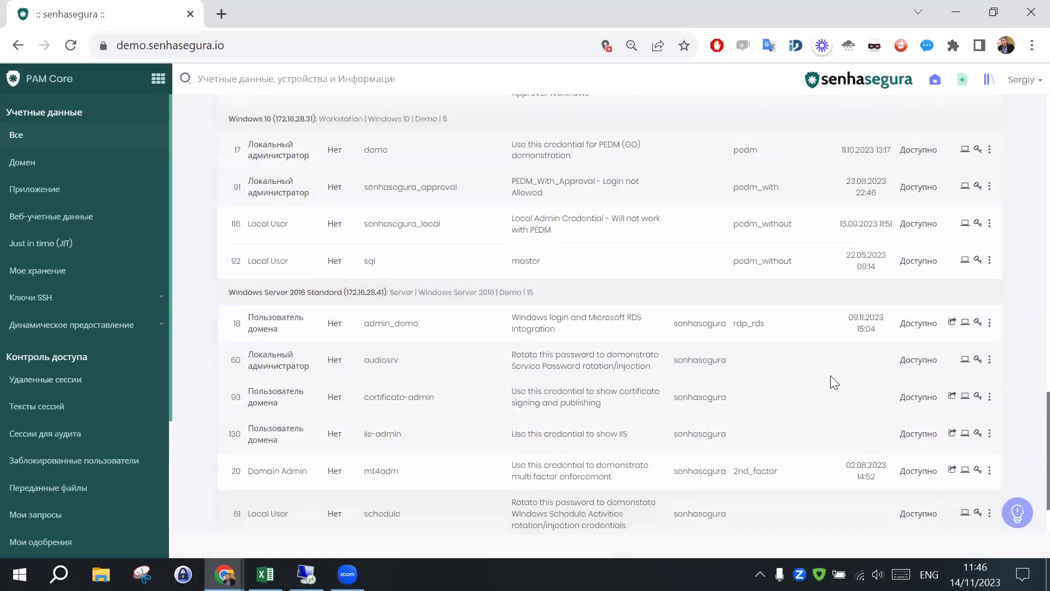
Step: Launch a SQL Management Studio session with the admin_demo credential on Windows Server 2016 Standard and highlight the session recording notice
{"action": "left_click", "coordinate": [965, 323]}
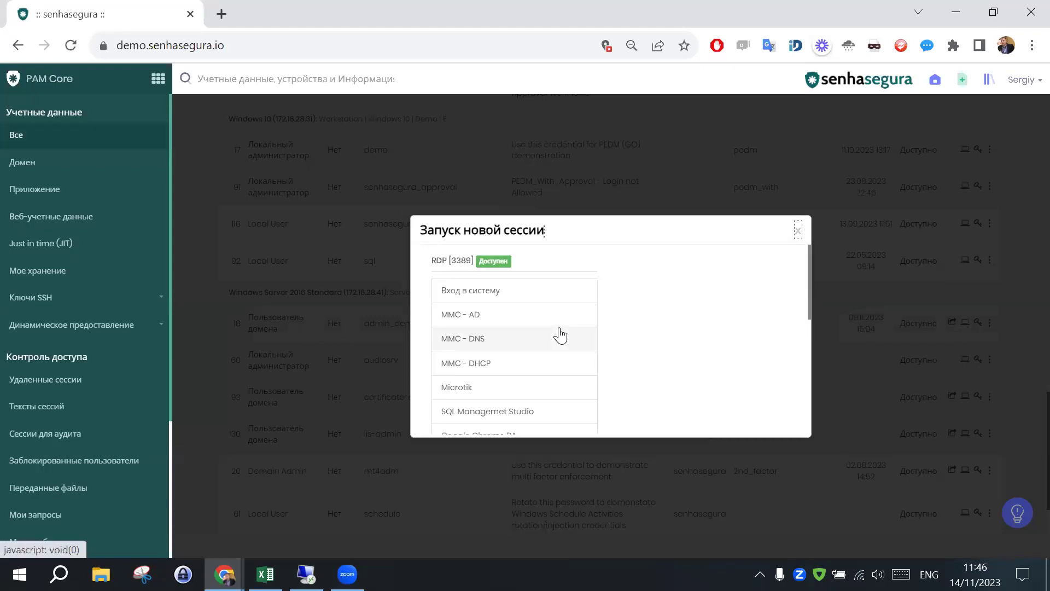
{"action": "scroll", "coordinate": [540, 339], "scroll_direction": "down", "scroll_amount": 3}
{"action": "scroll", "coordinate": [514, 353], "scroll_direction": "up", "scroll_amount": 2}
{"action": "left_click", "coordinate": [519, 329]}
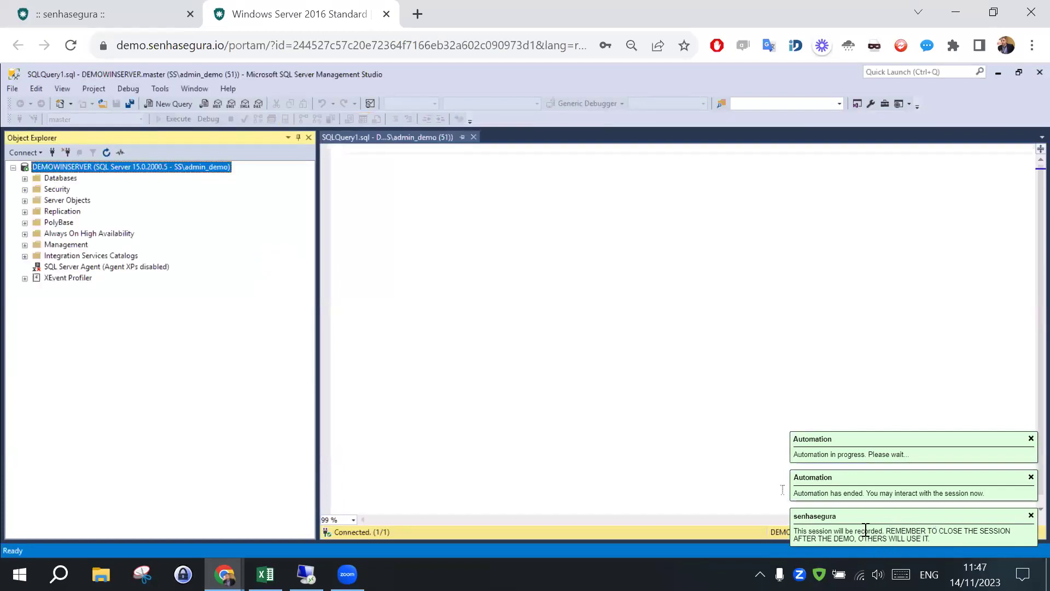
{"action": "left_click_drag", "start_coordinate": [815, 530], "coordinate": [933, 546]}
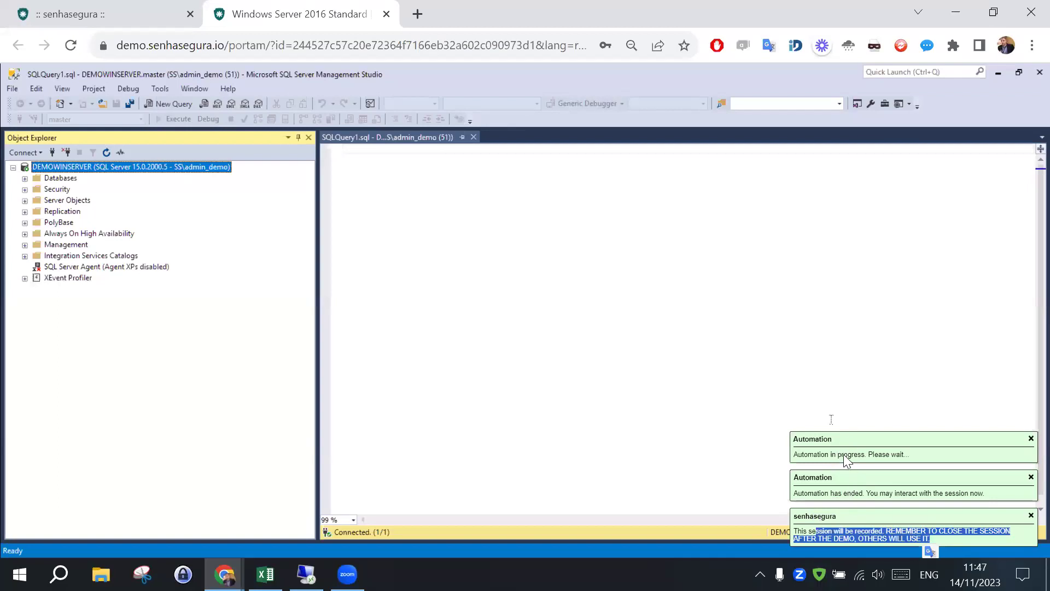
Step: Expand the system databases down to the contents of master in Object Explorer and close the SQL Management Studio session
{"action": "left_click", "coordinate": [423, 250]}
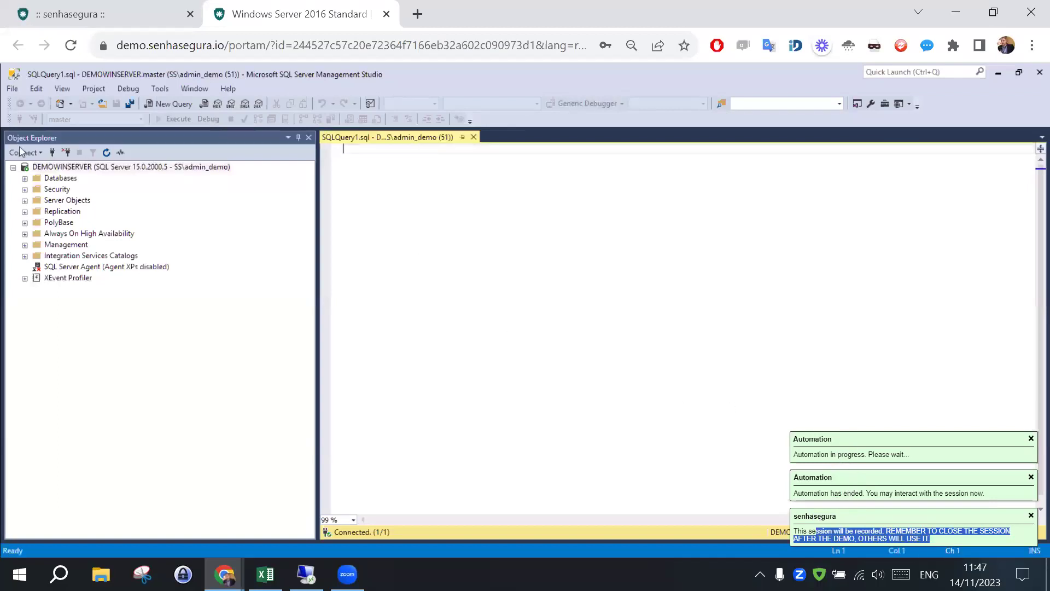
{"action": "left_click", "coordinate": [25, 178]}
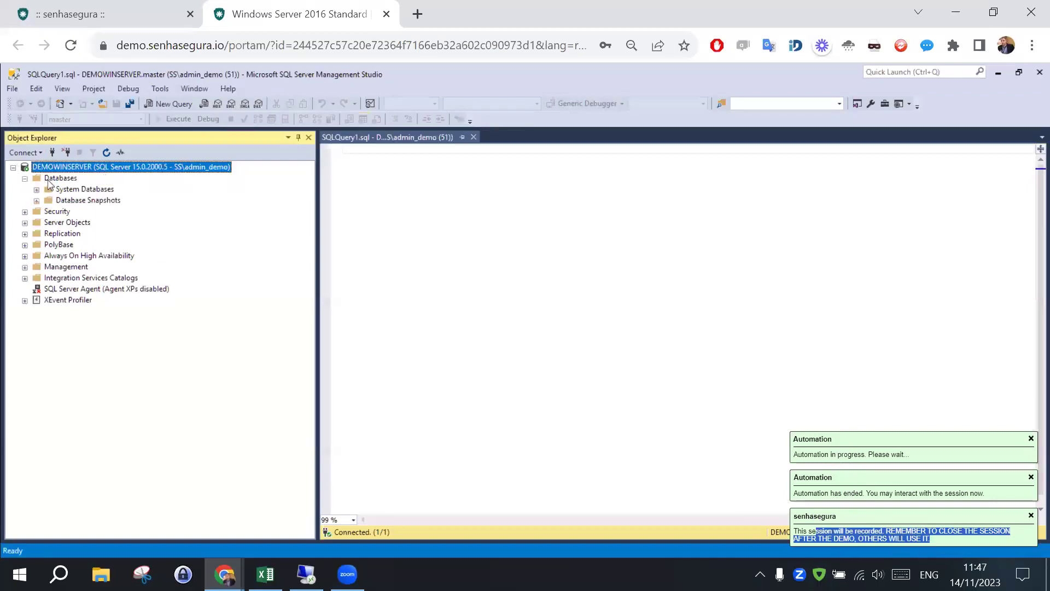
{"action": "left_click", "coordinate": [37, 189]}
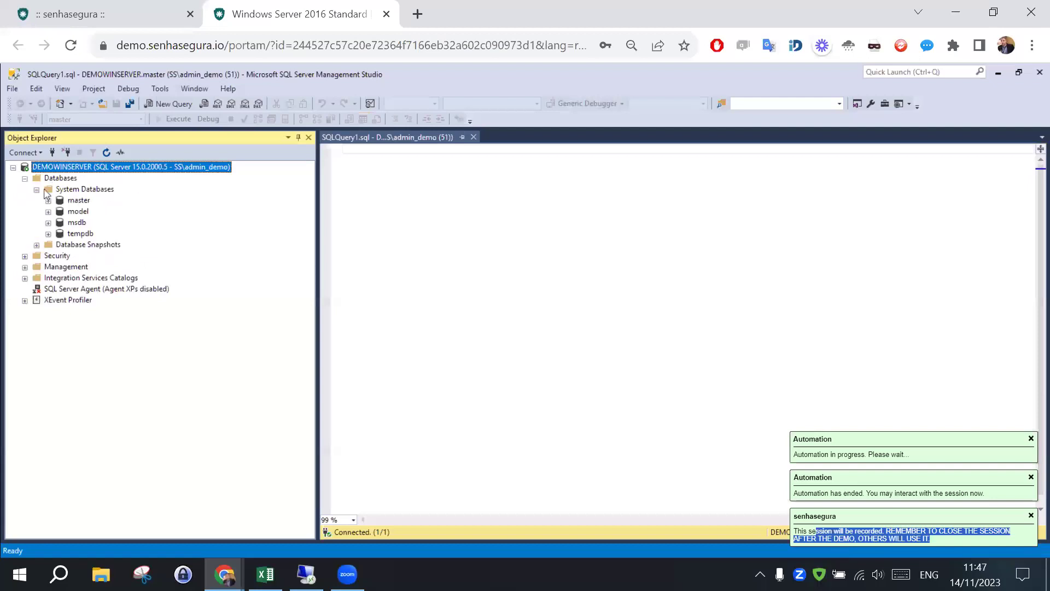
{"action": "left_click", "coordinate": [76, 201]}
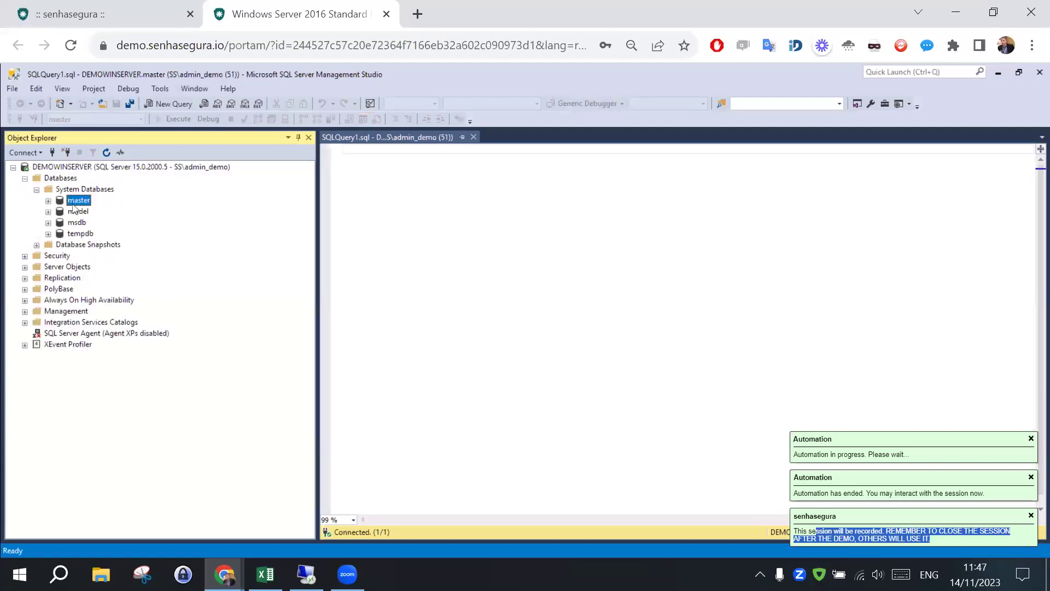
{"action": "left_click", "coordinate": [48, 201]}
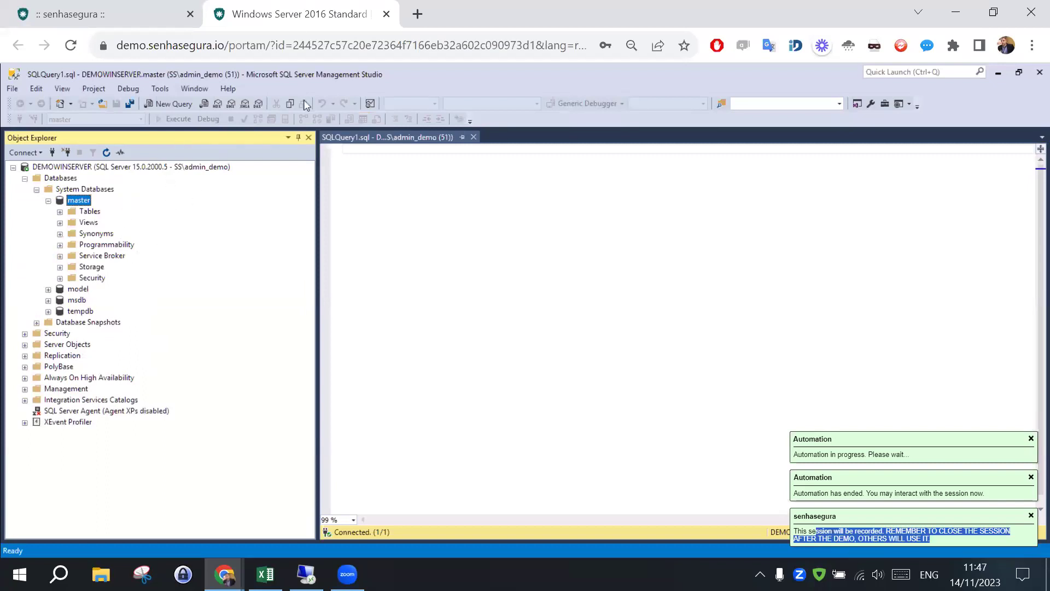
{"action": "left_click", "coordinate": [386, 14]}
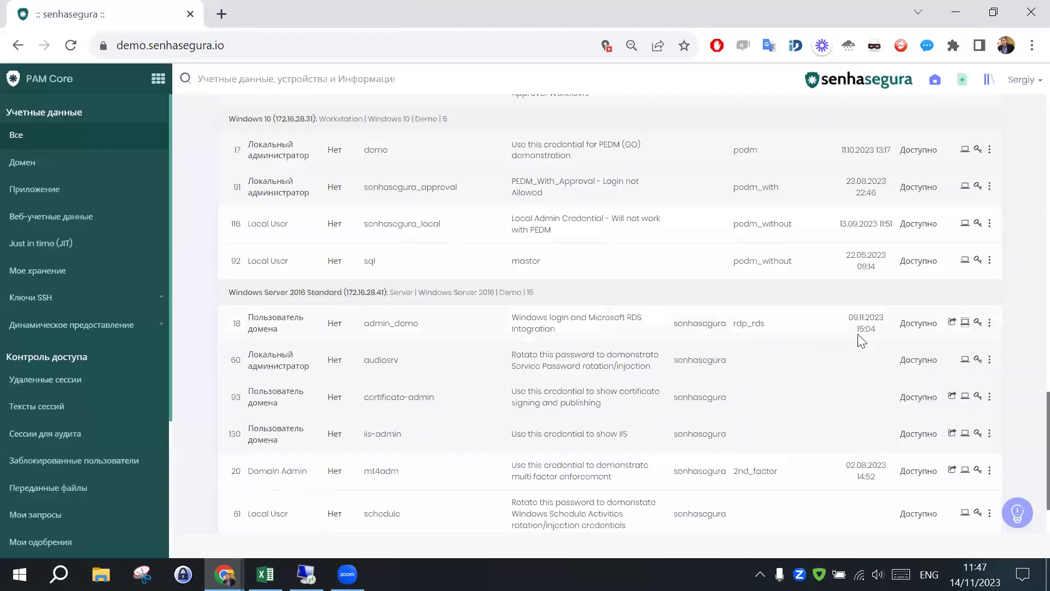
Step: Launch an MMC - AD session with the admin_demo credential on Windows Server 2016 Standard
{"action": "left_click", "coordinate": [964, 323]}
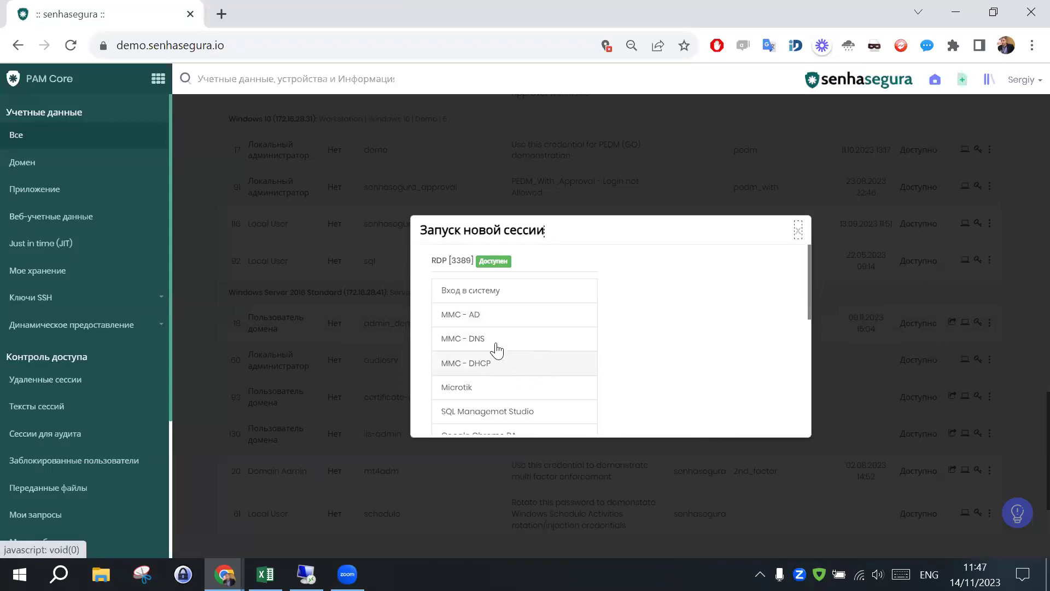
{"action": "left_click", "coordinate": [483, 312]}
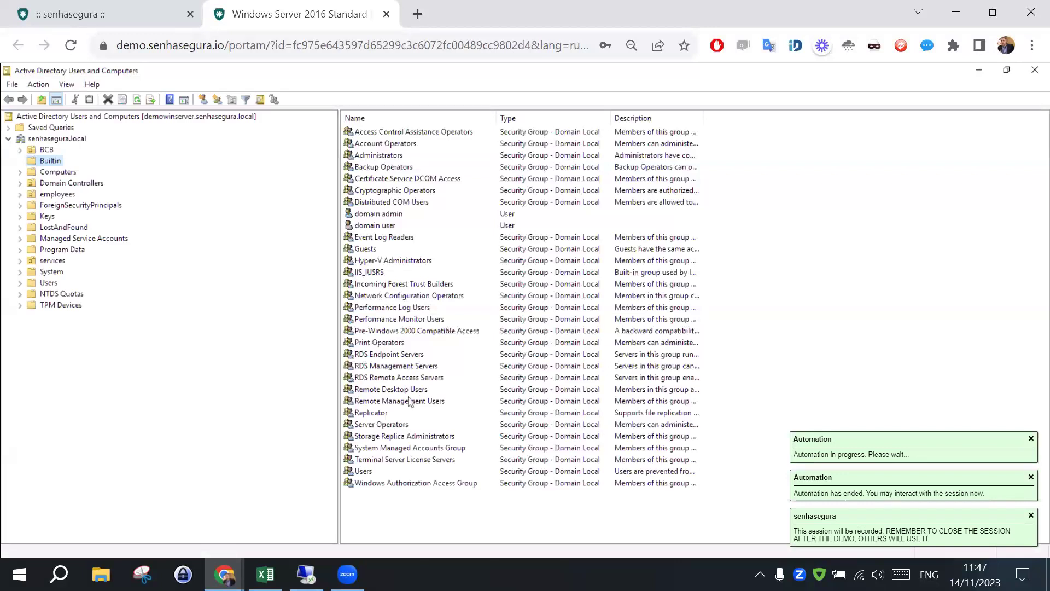
{"action": "left_click", "coordinate": [429, 511]}
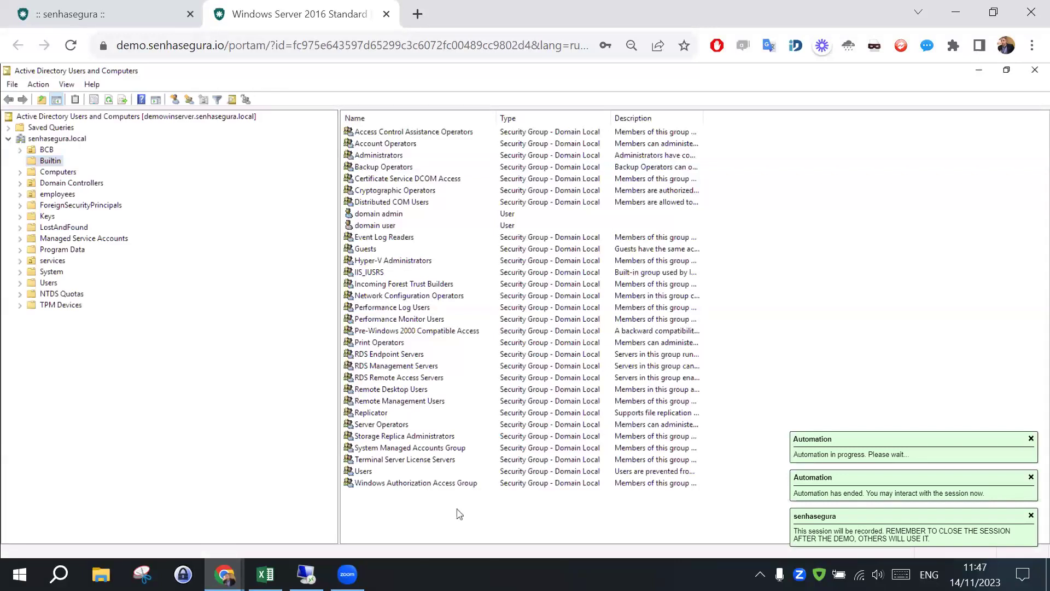